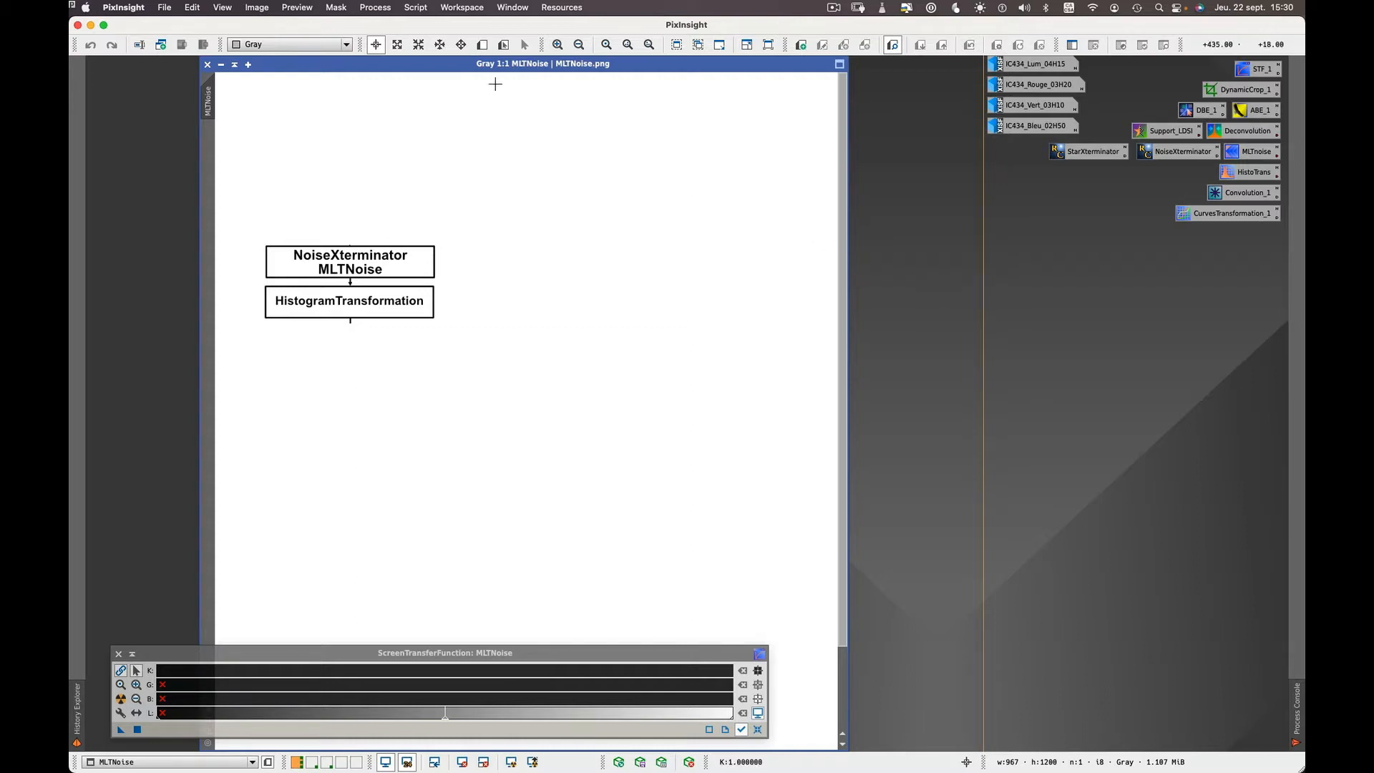
Minimize the three open workflow diagram images and restore the IC434_Lum_04H15 luminance image
left_click(221, 65)
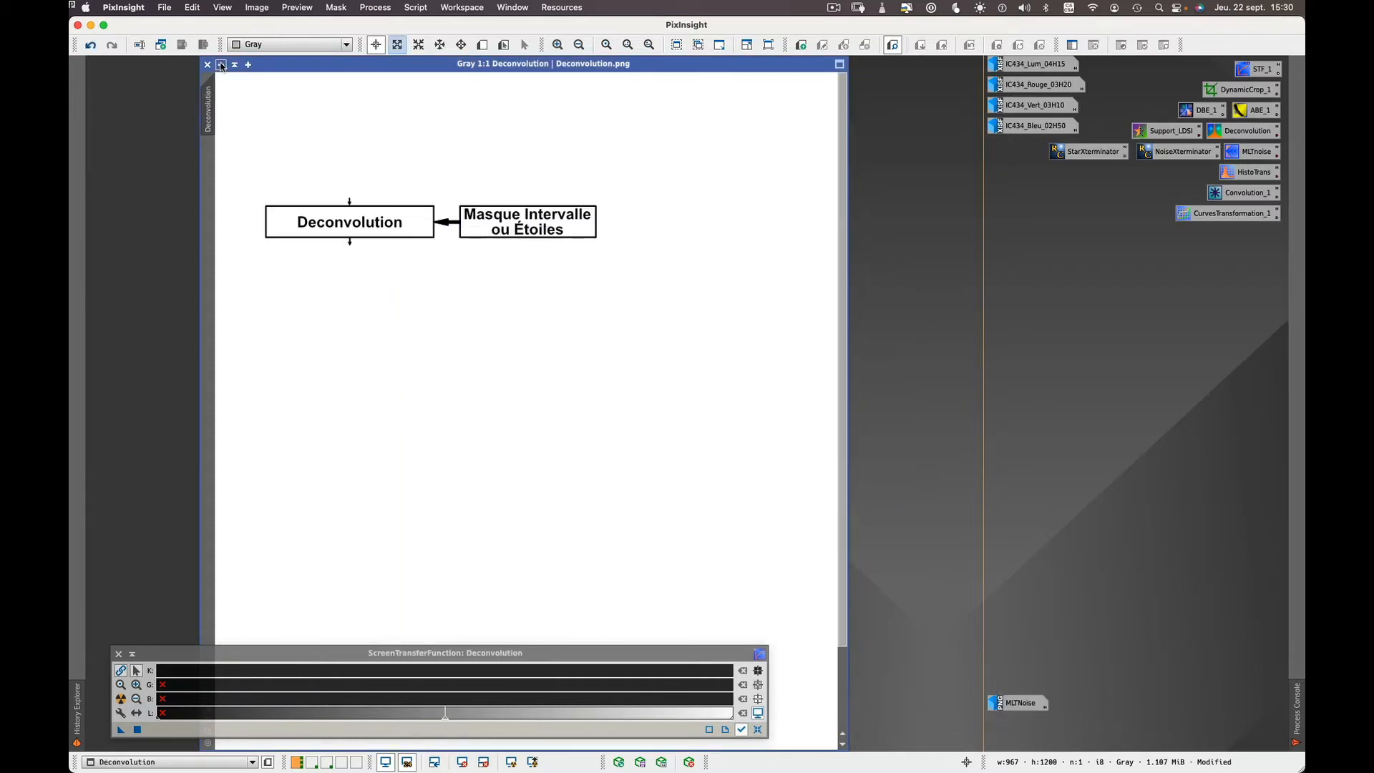
left_click(220, 65)
left_click(220, 65)
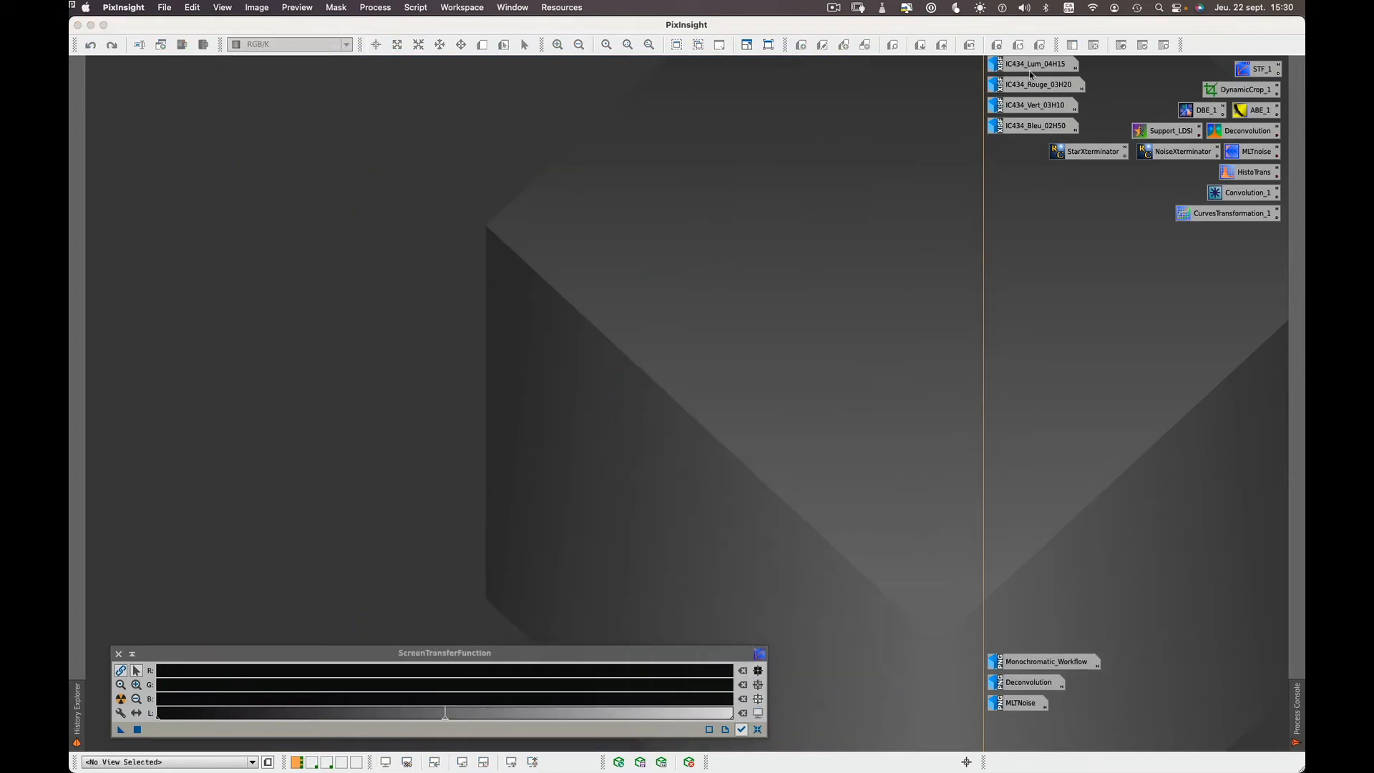
double_click(1034, 65)
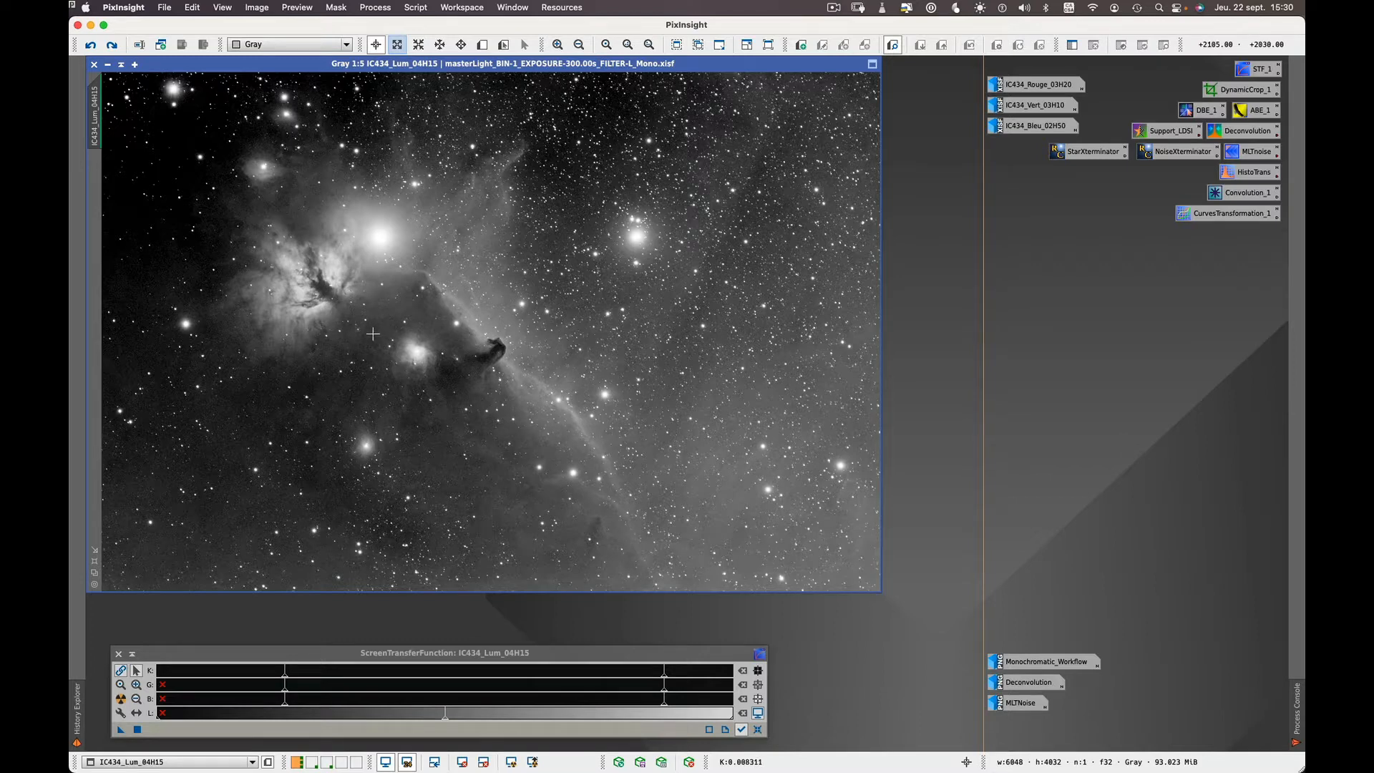
Examine the noise and fine detail around the bright Flame Nebula in the luminance image at close range
scroll(341, 347, "up", 1)
scroll(342, 309, "up", 1)
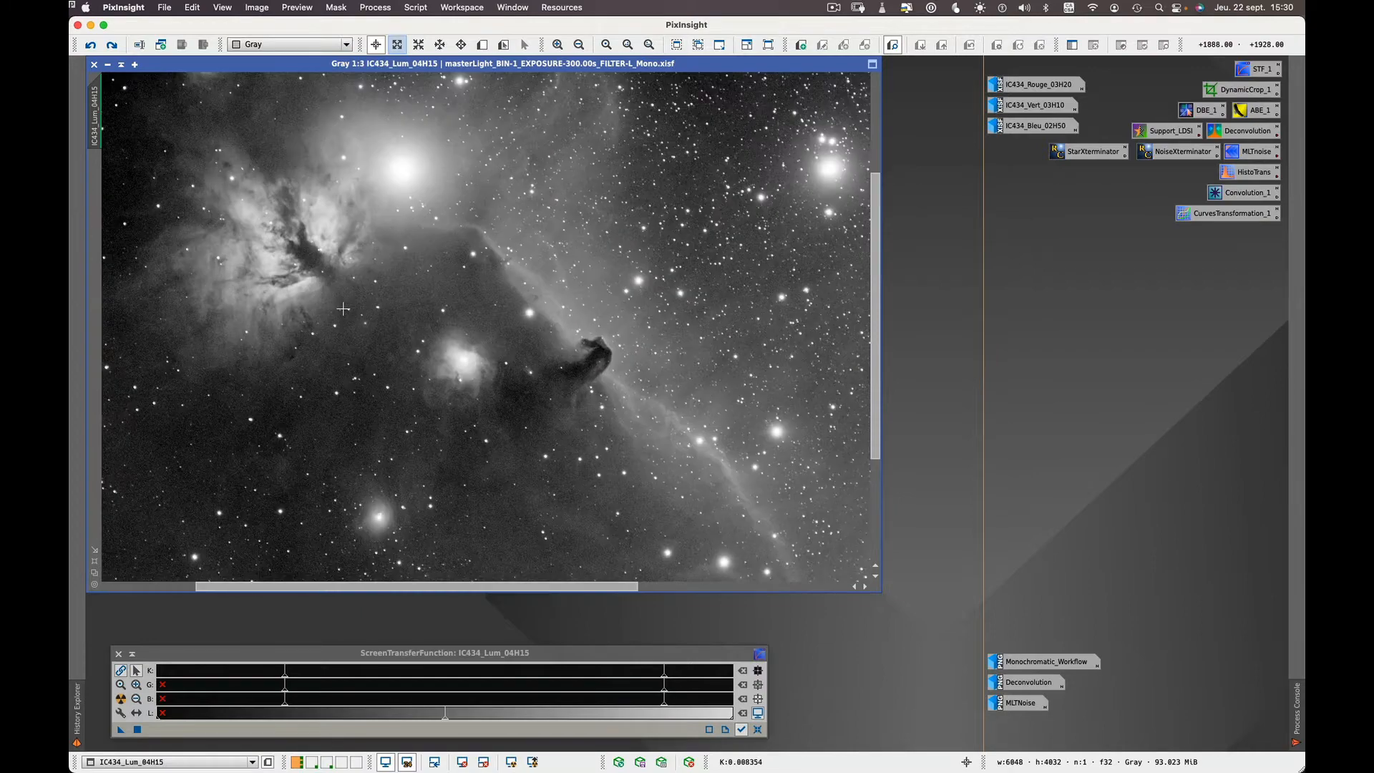
scroll(267, 189, "up", 1)
scroll(240, 218, "up", 1)
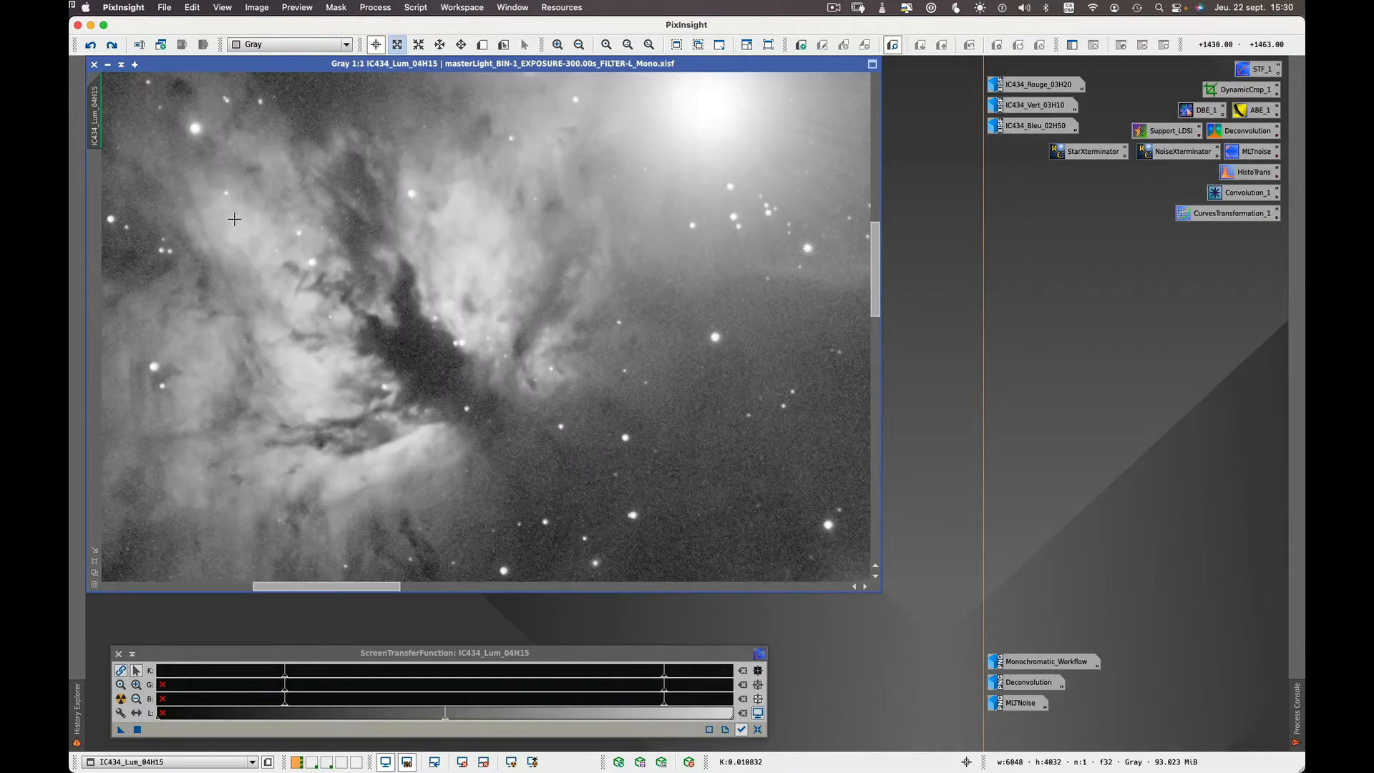
scroll(263, 260, "up", 1)
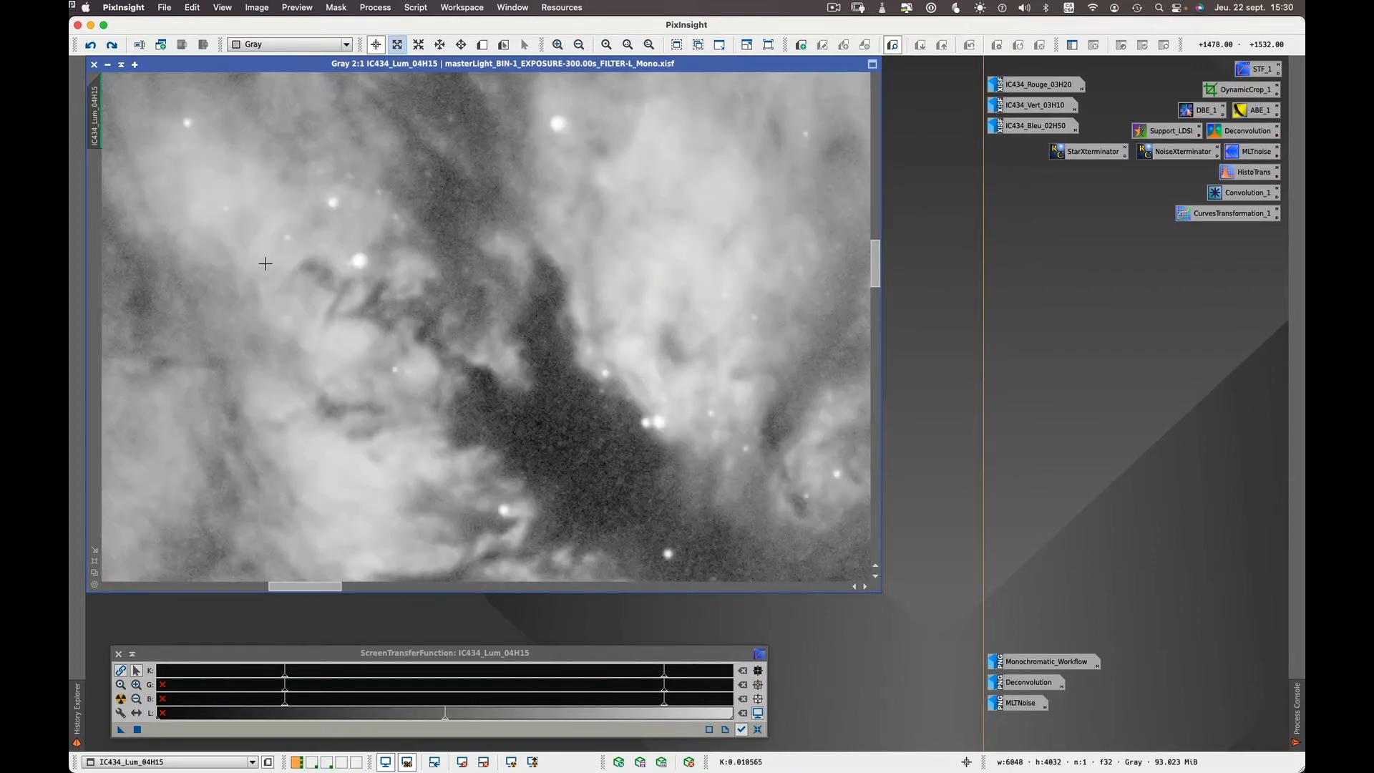
scroll(264, 263, "down", 1)
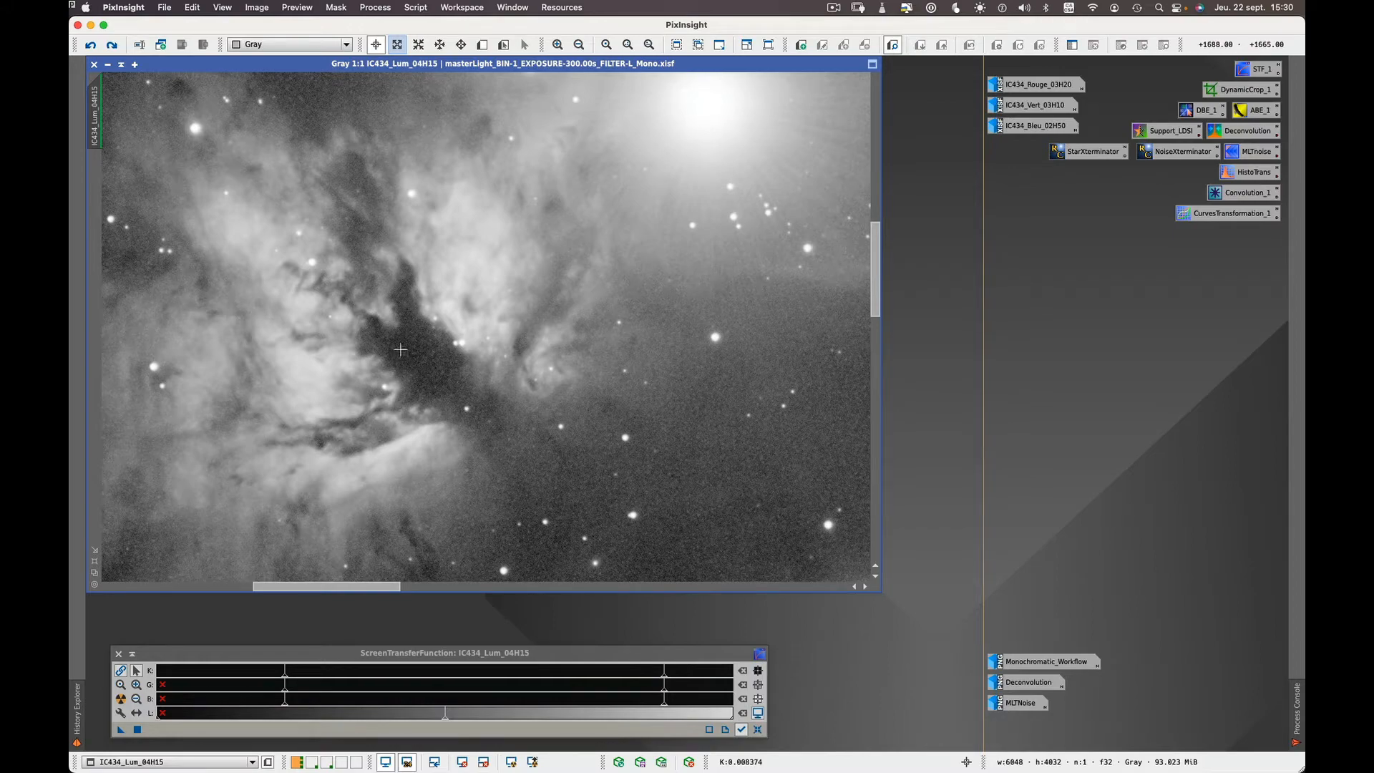
scroll(400, 349, "down", 1)
scroll(401, 345, "up", 2)
scroll(401, 342, "down", 4)
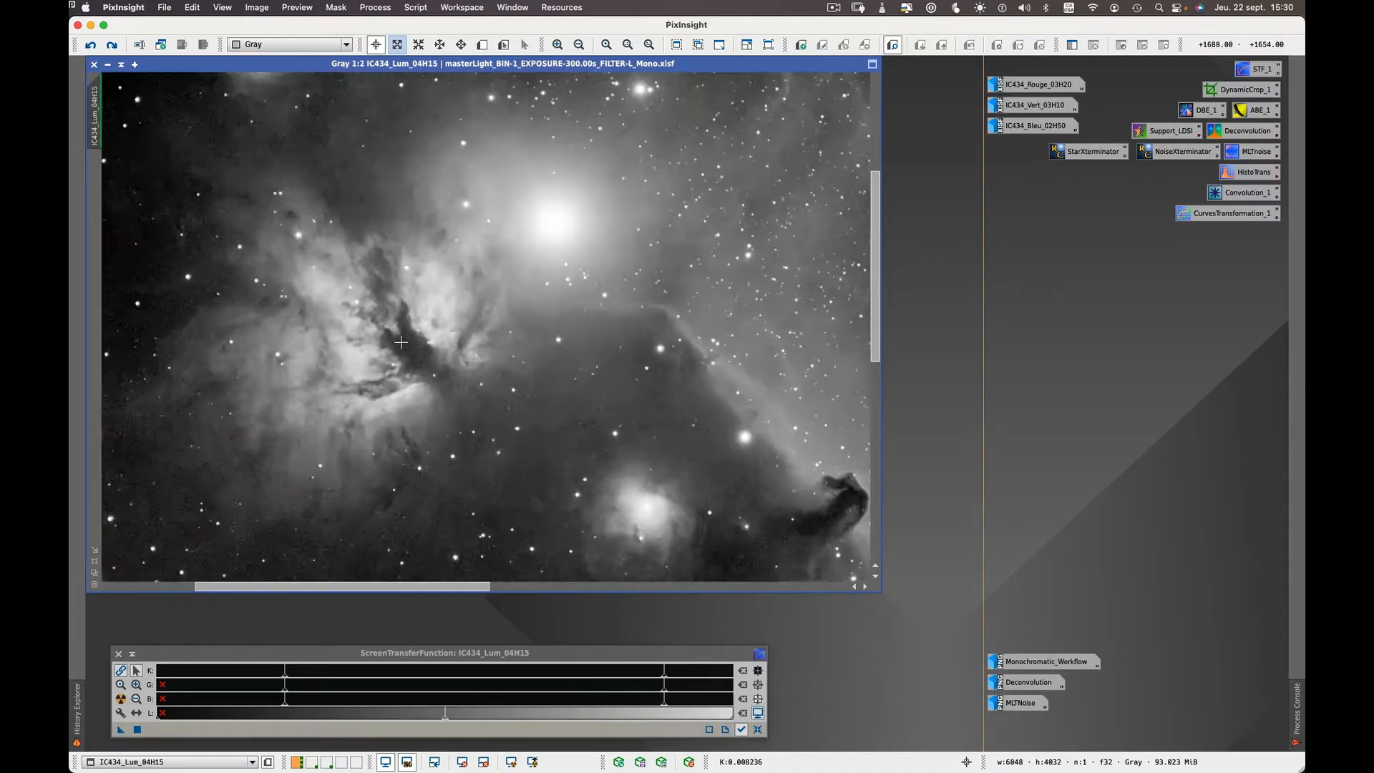
scroll(401, 343, "down", 1)
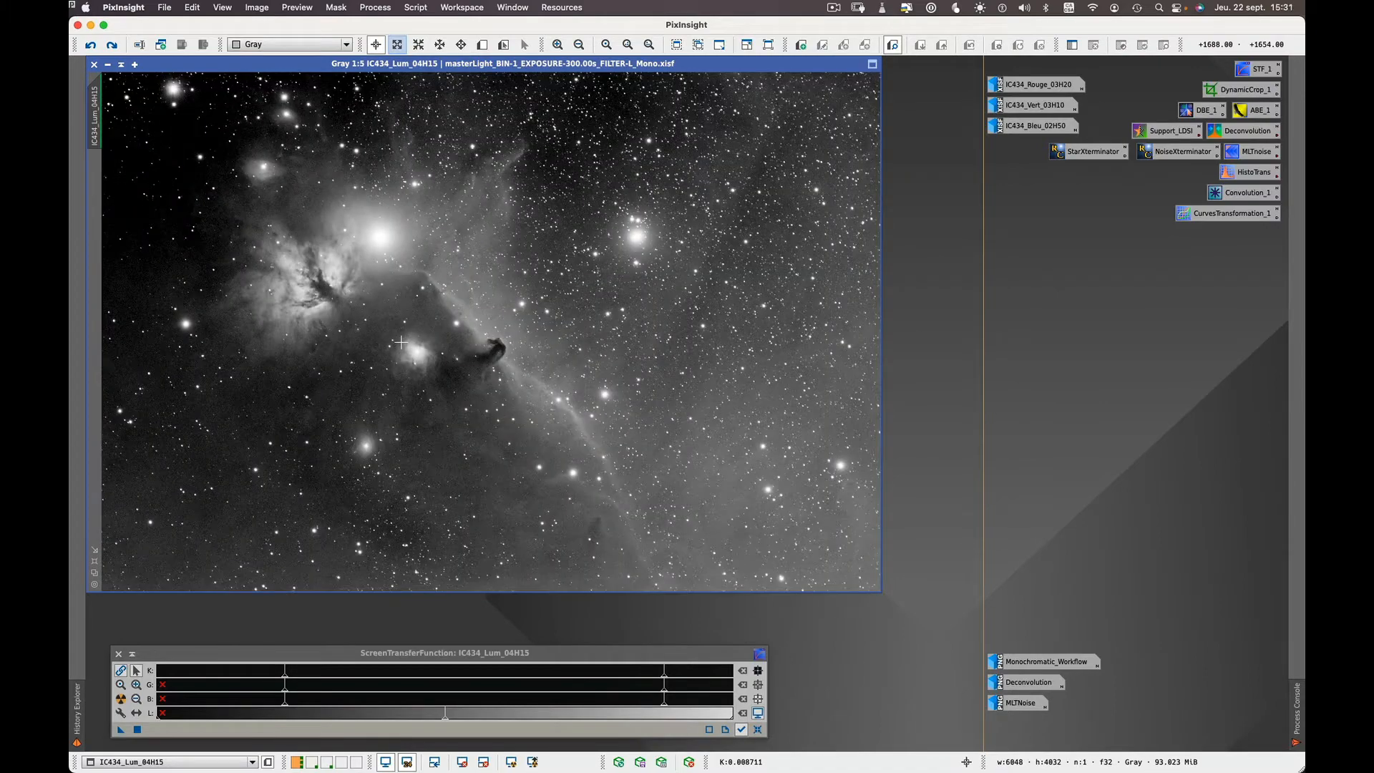
Launch MultiscaleLinearTransform, reset its parameters to defaults, and store that instance as a process icon on the workspace
left_click(376, 8)
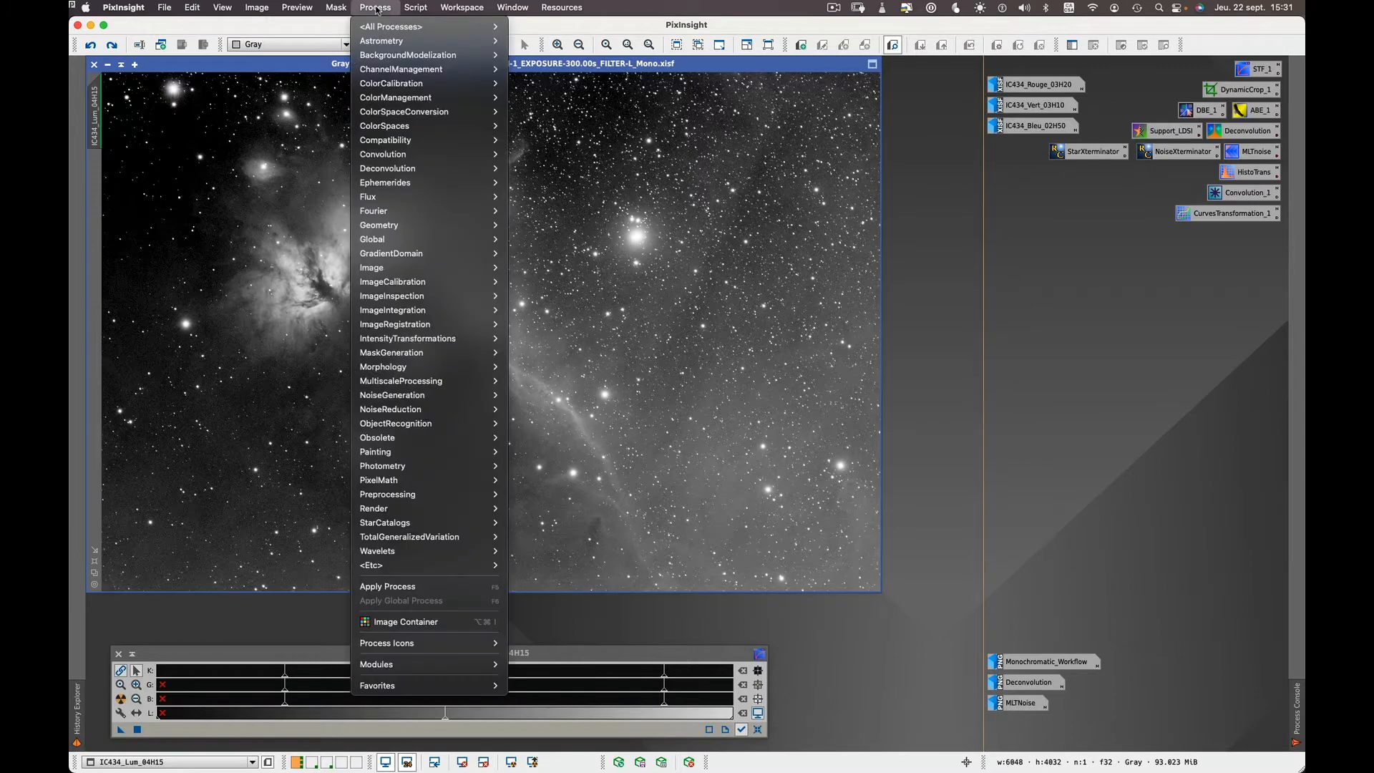
mouse_move(410, 413)
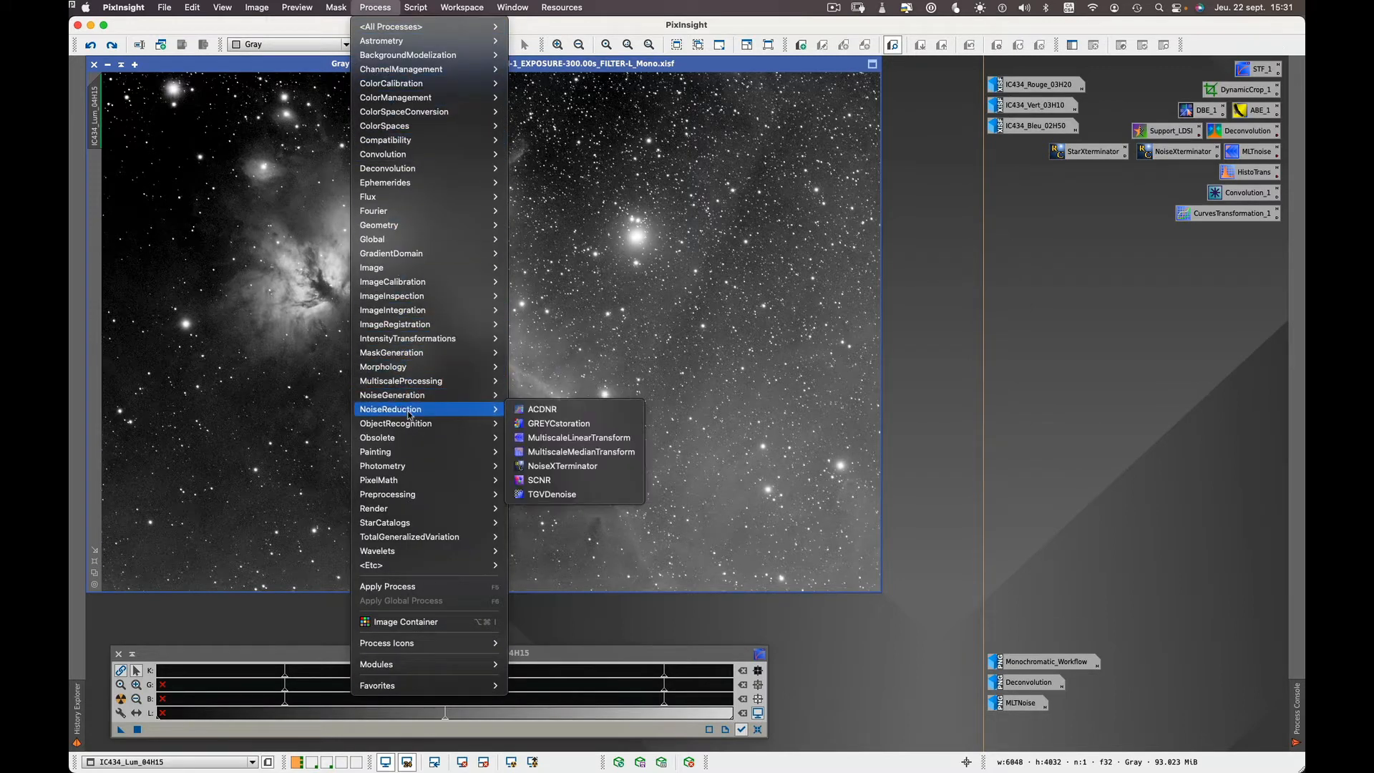
left_click(591, 439)
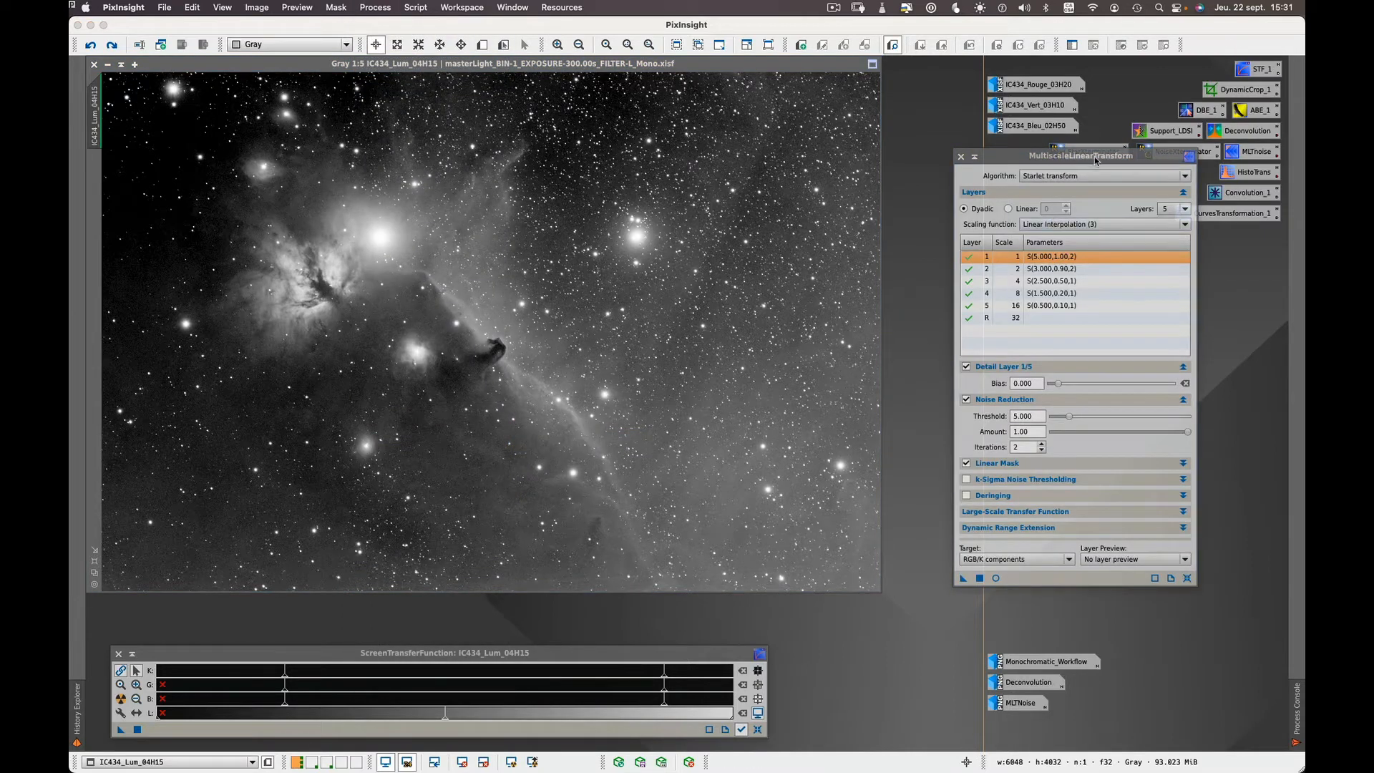
left_click_drag(1095, 161, 1049, 163)
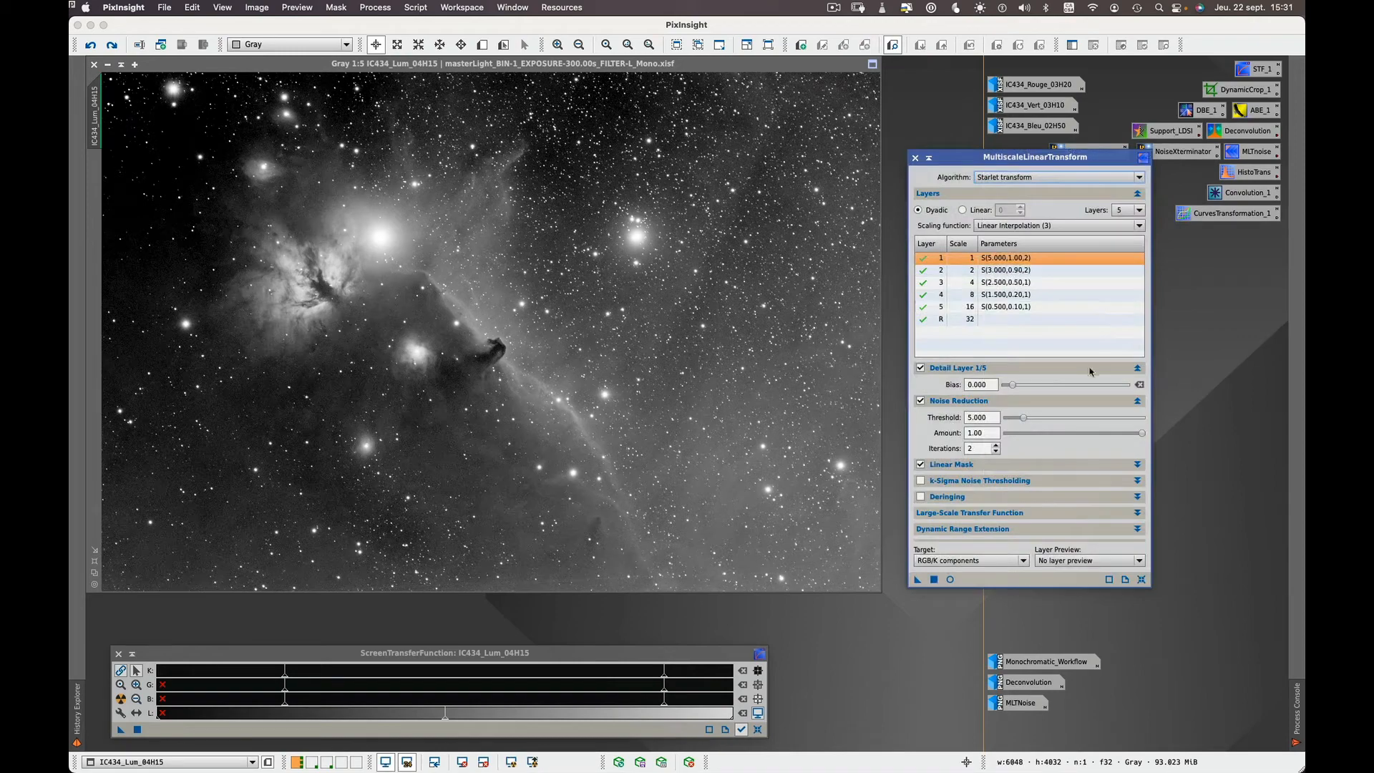
left_click(1142, 579)
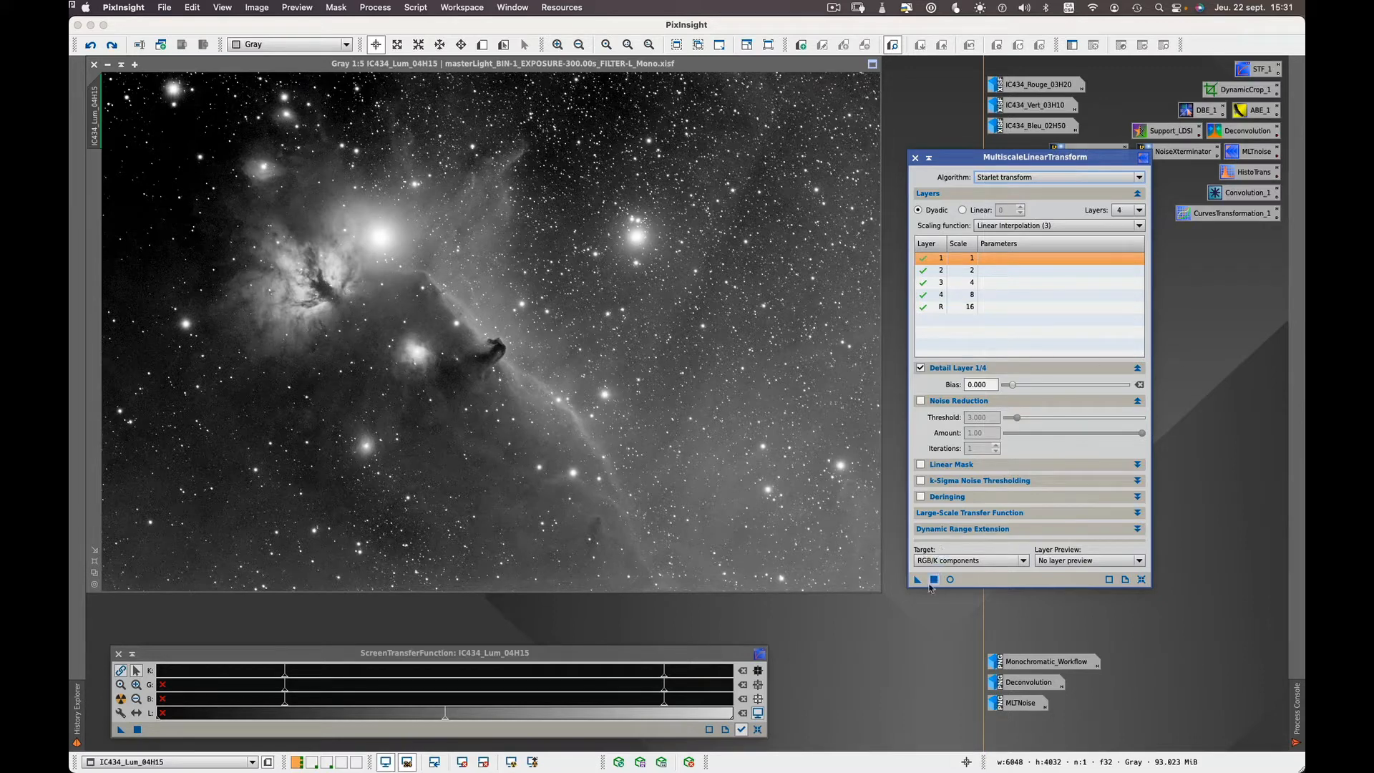
left_click_drag(917, 581, 906, 617)
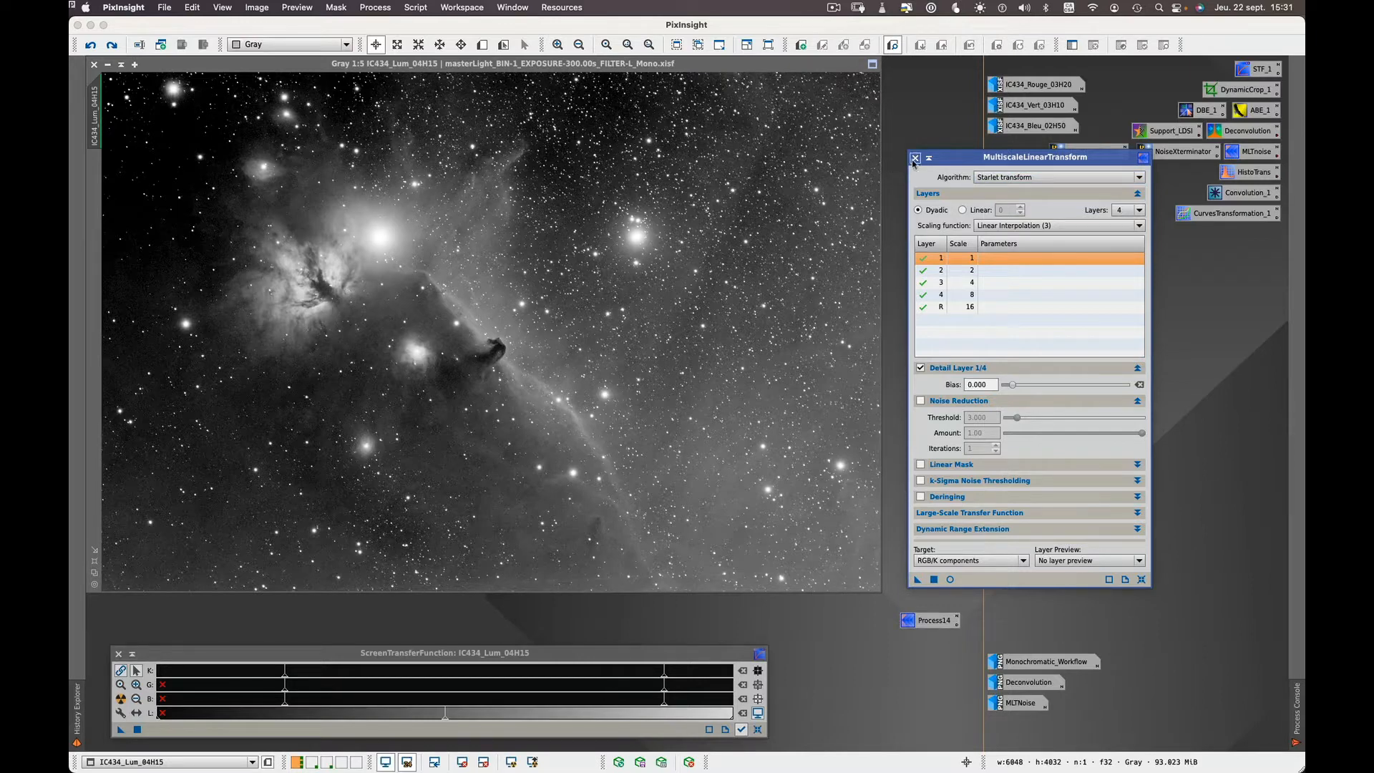
left_click(915, 158)
Delete the newly stored Process14 icon from the workspace, leaving its identifier as it is
right_click(930, 629)
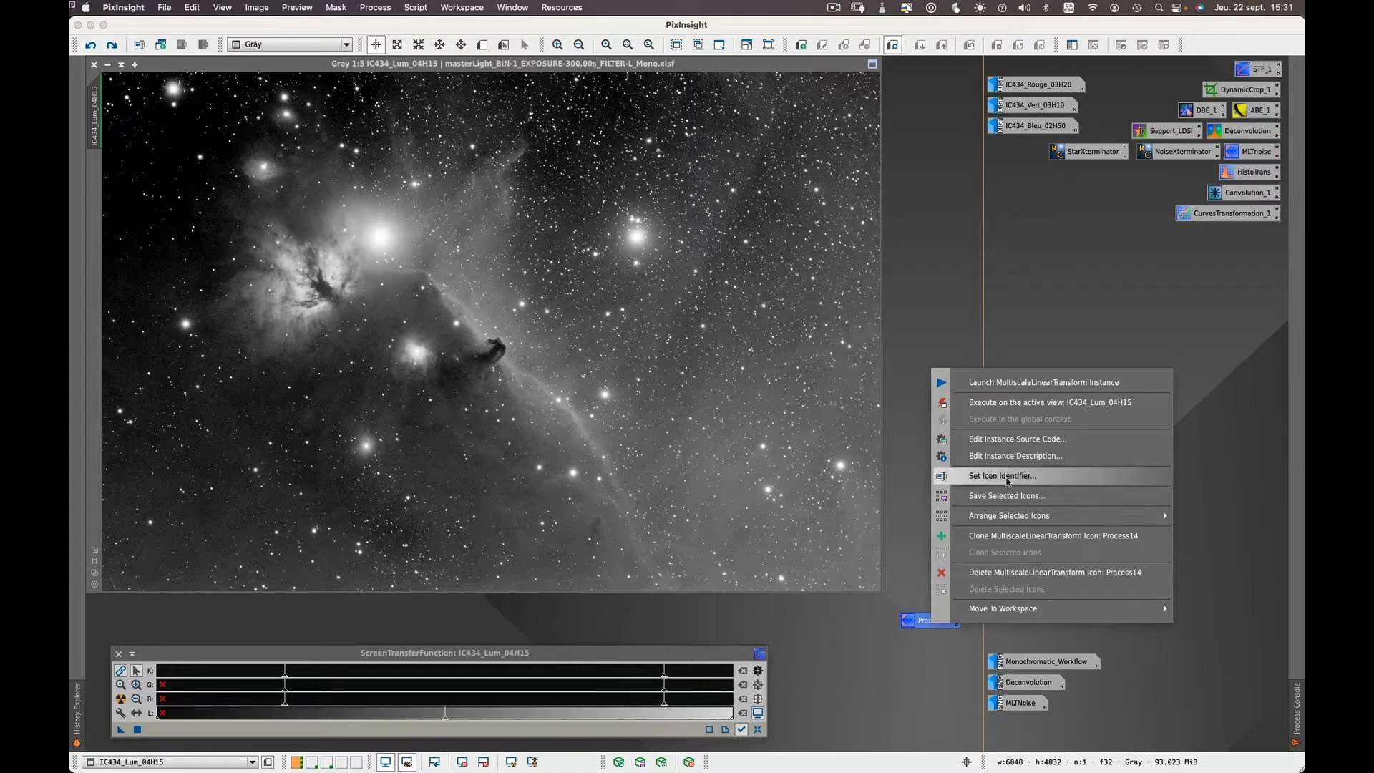
left_click(1007, 477)
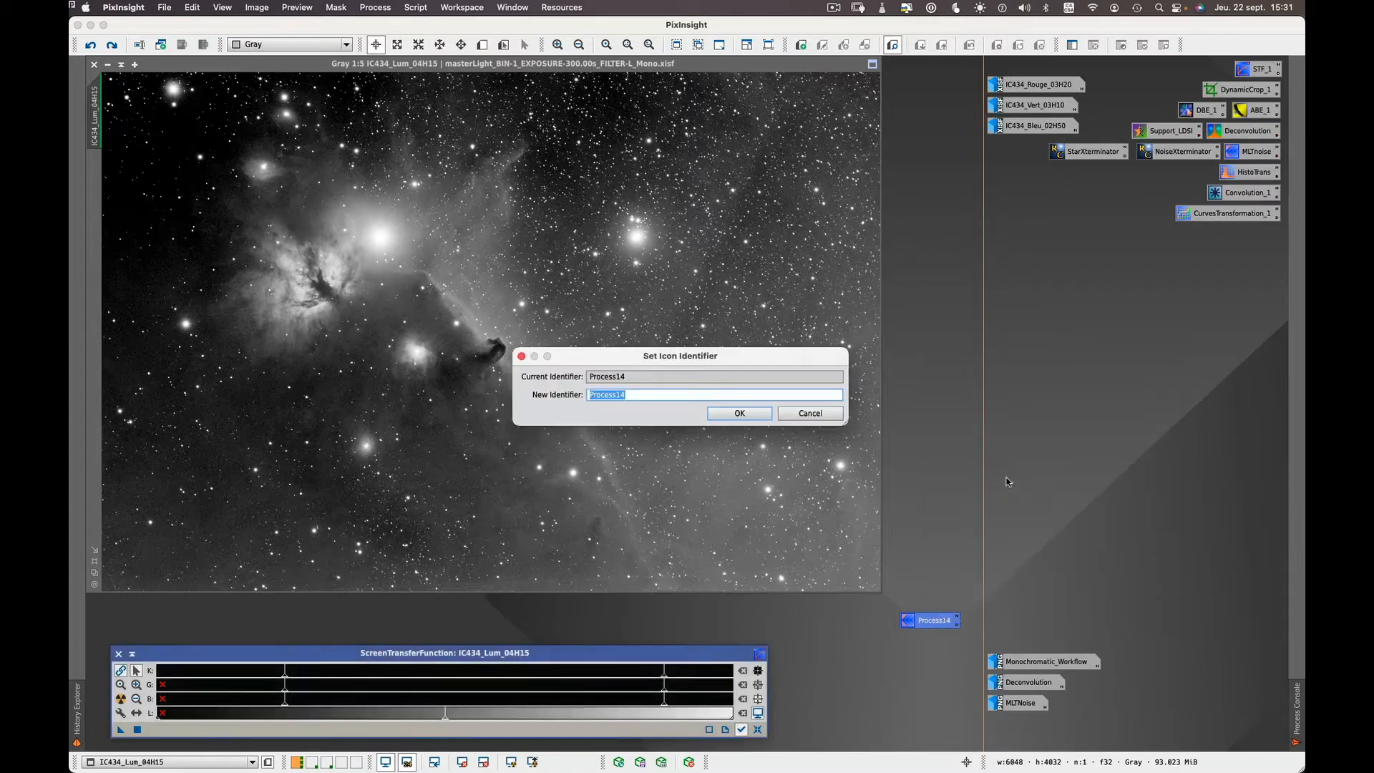
left_click(749, 414)
right_click(931, 626)
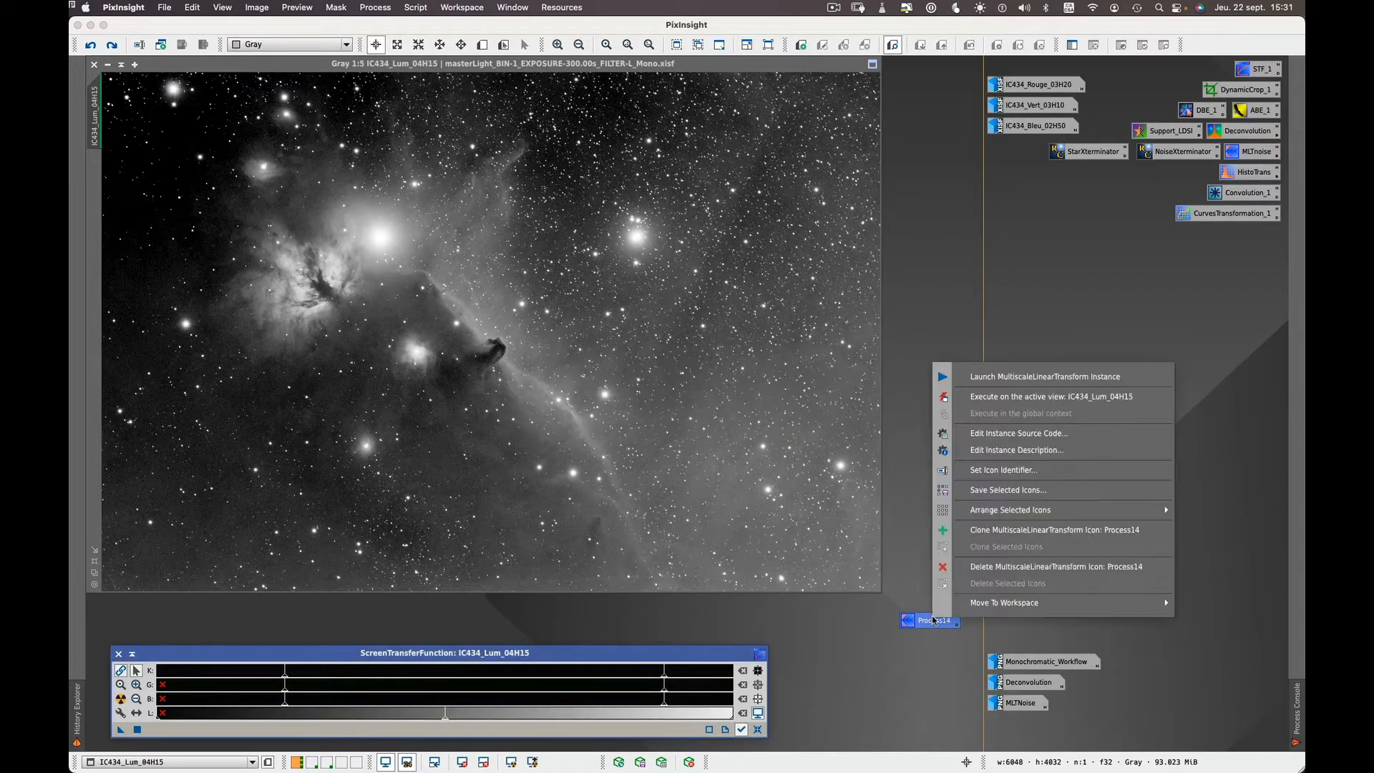
left_click(987, 571)
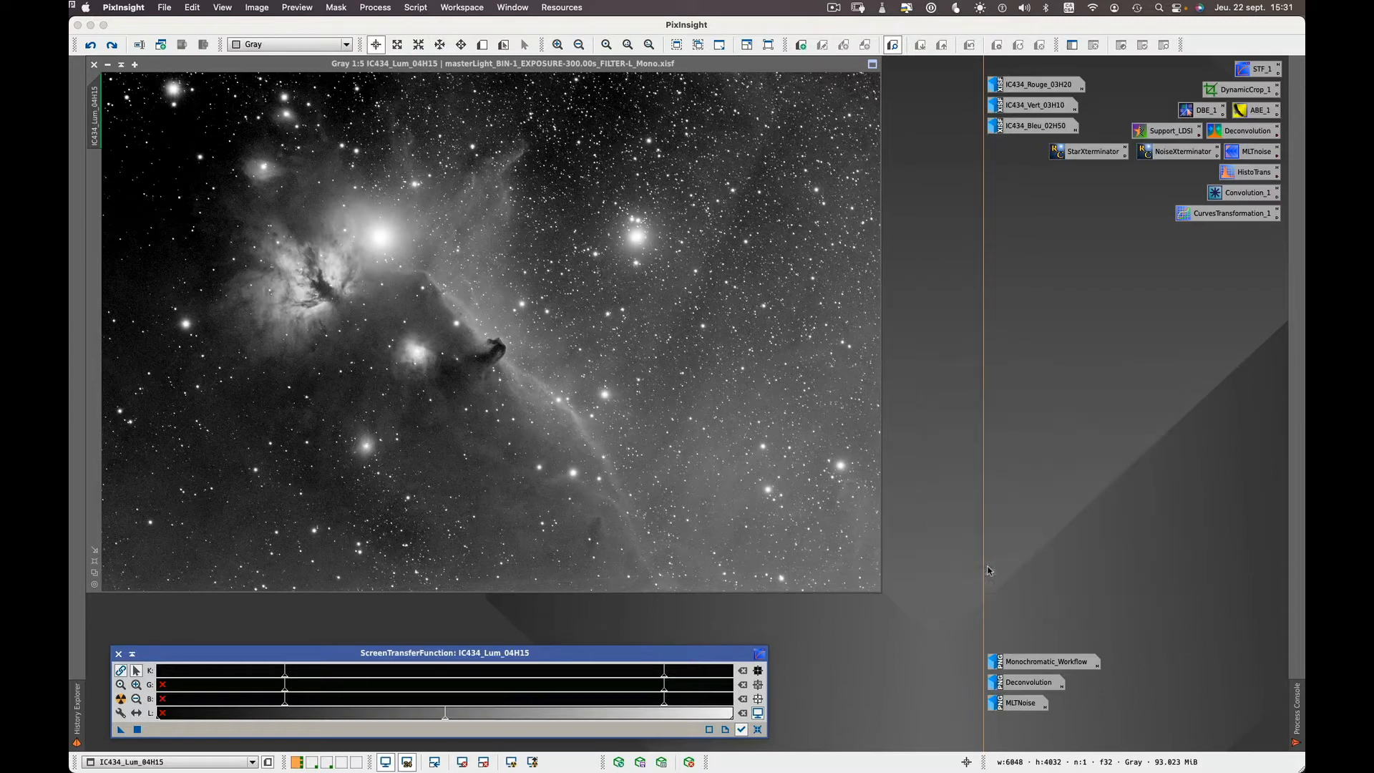
Open the saved MLTnoise instance of MultiscaleLinearTransform with its five-layer noise reduction settings
left_click(1254, 155)
double_click(1254, 155)
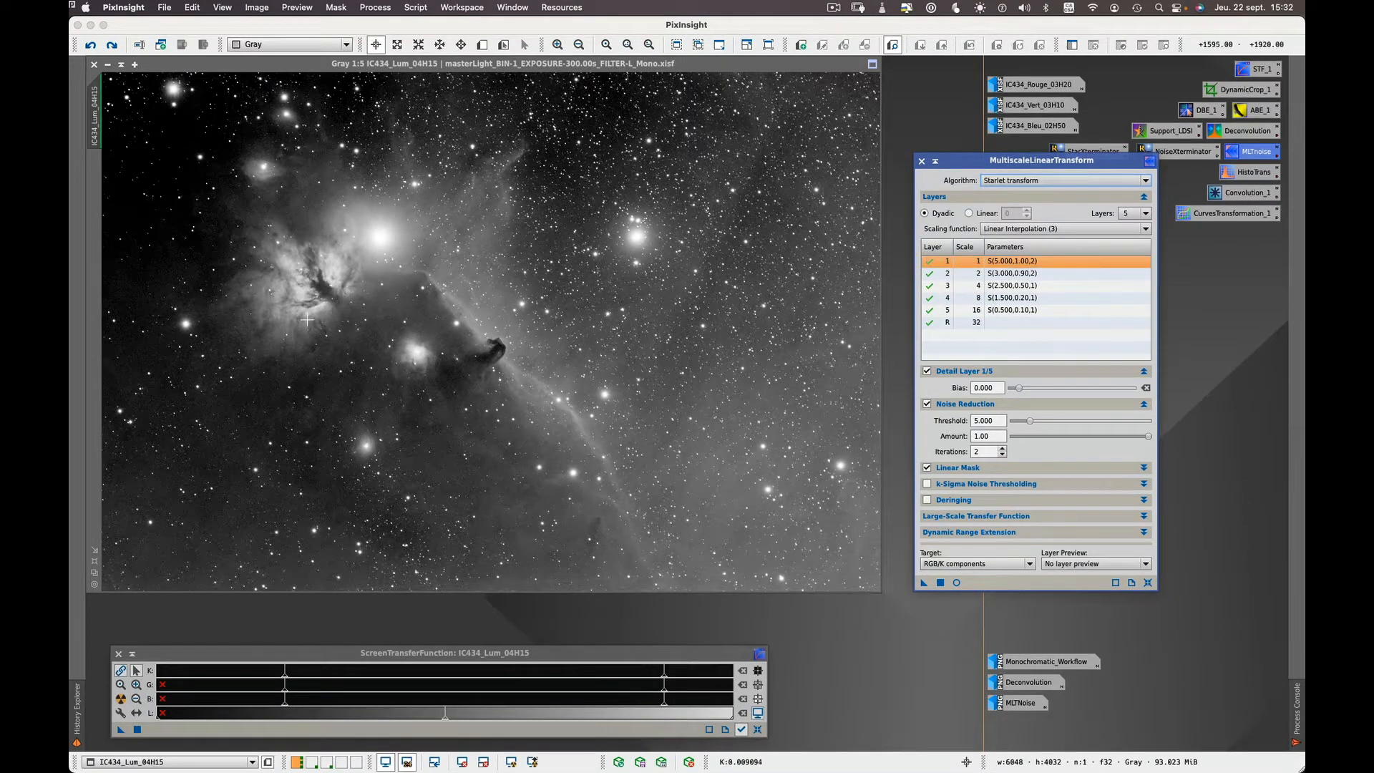
Inspect the noise in the Flame Nebula and Horsehead areas of the luminance image
left_click(347, 280)
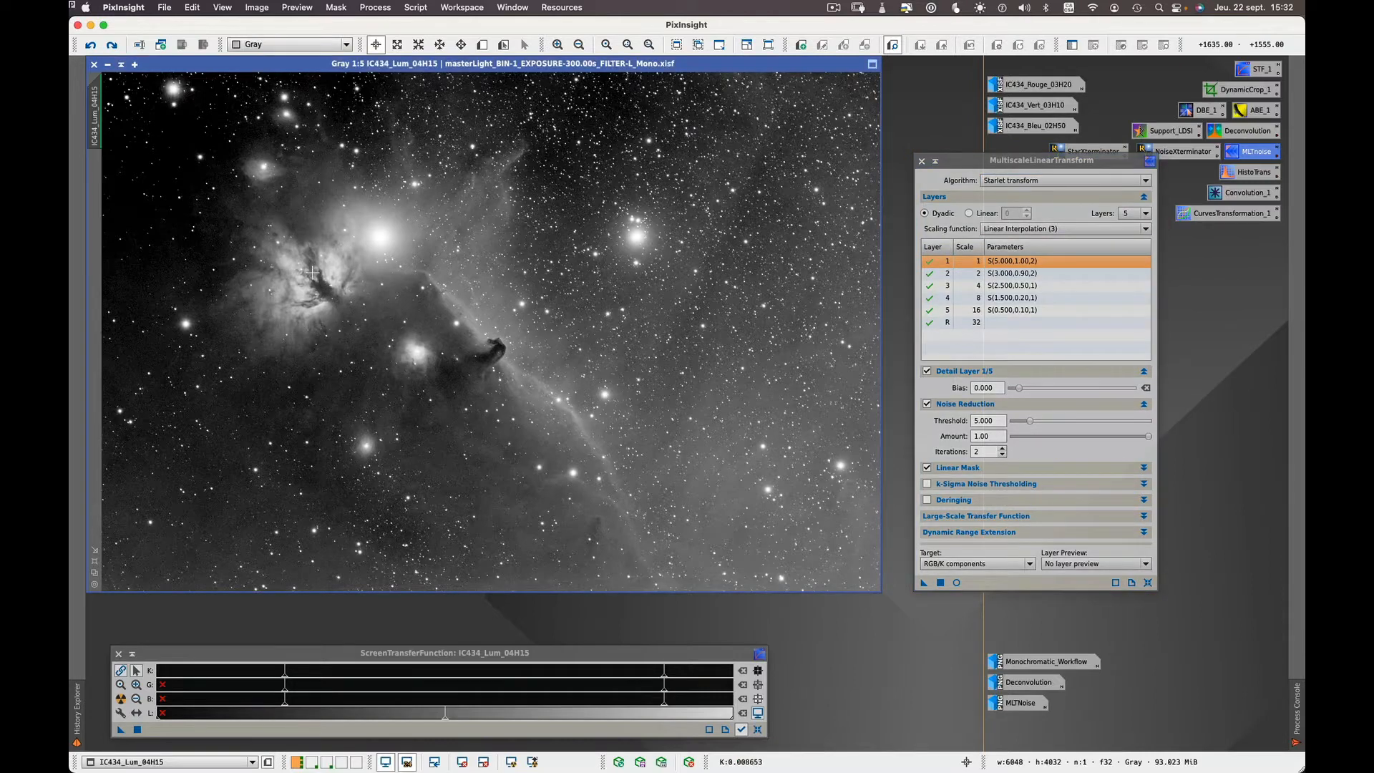
scroll(312, 272, "up", 3)
scroll(312, 272, "up", 1)
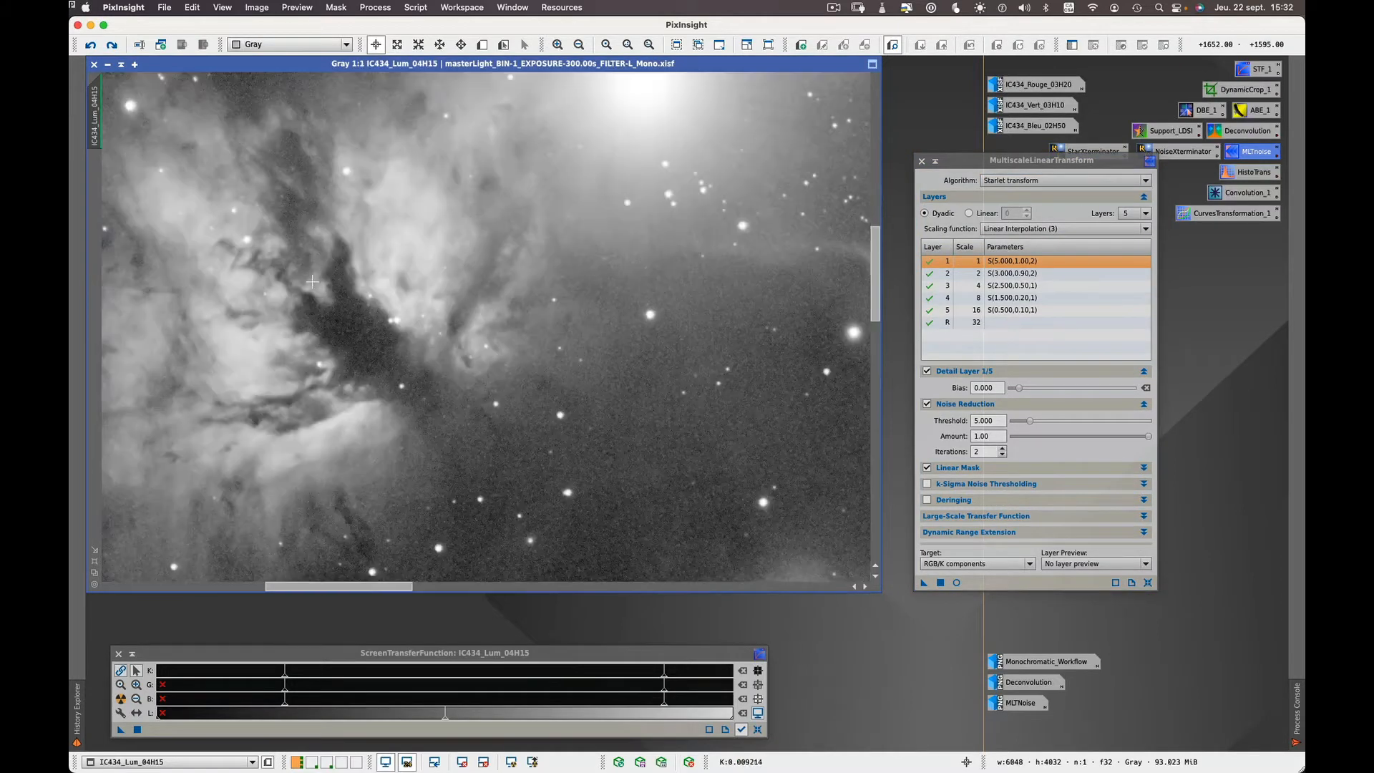
scroll(333, 277, "down", 3)
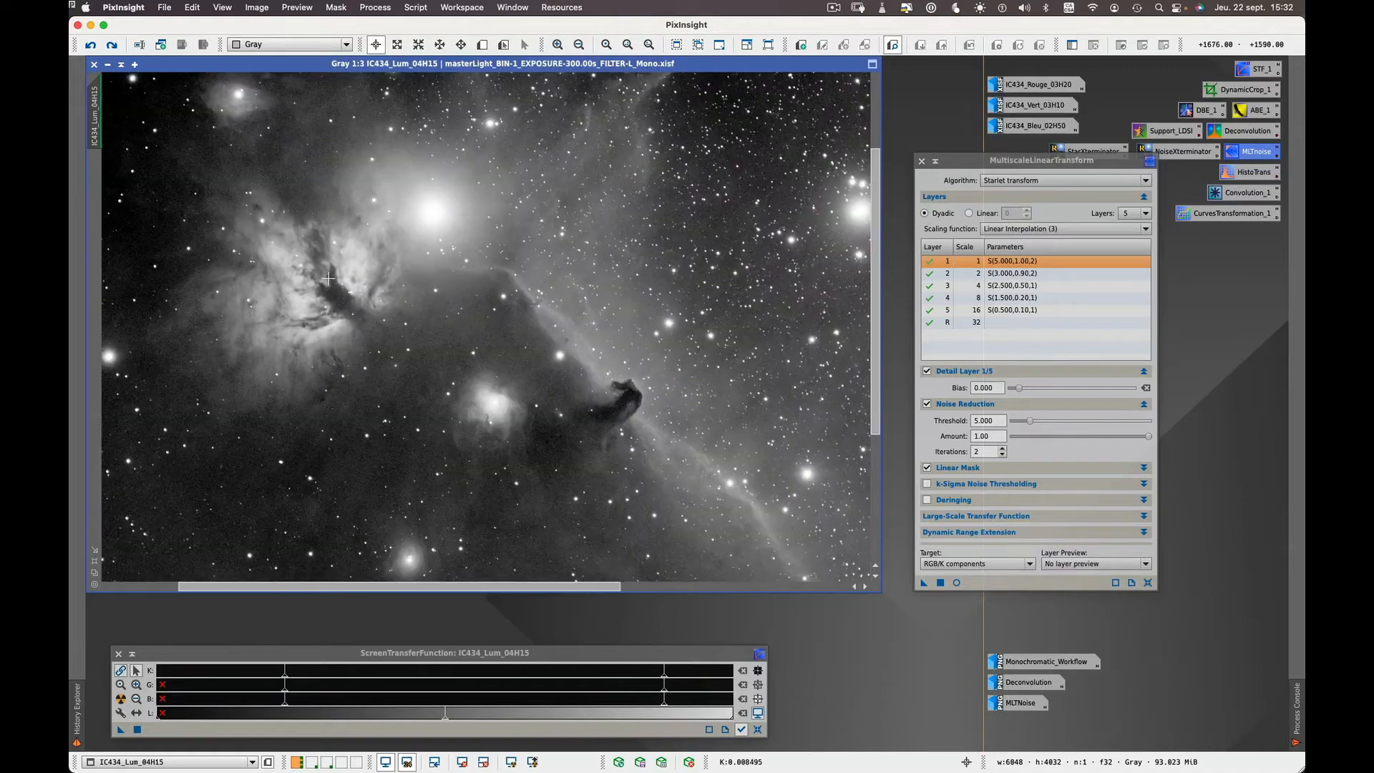
scroll(329, 277, "down", 1)
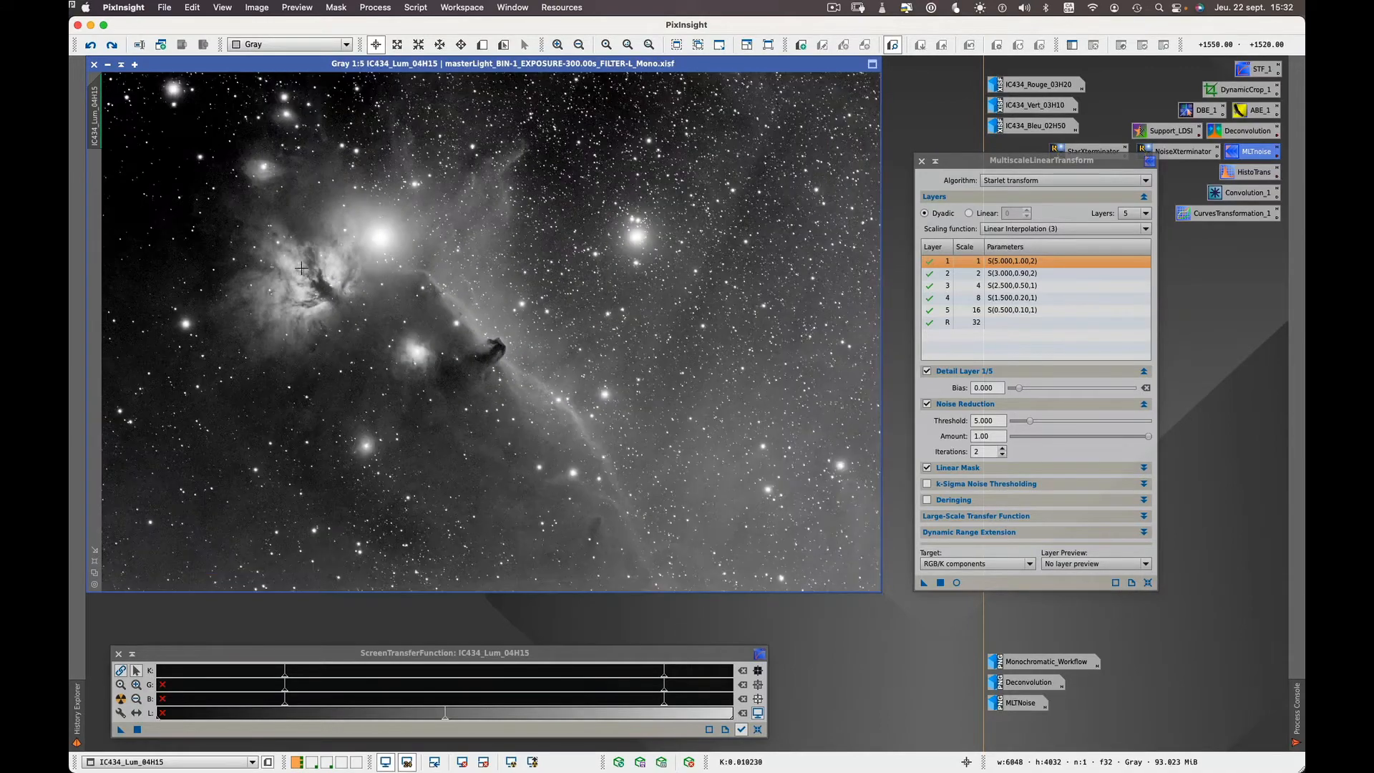
scroll(458, 365, "up", 4)
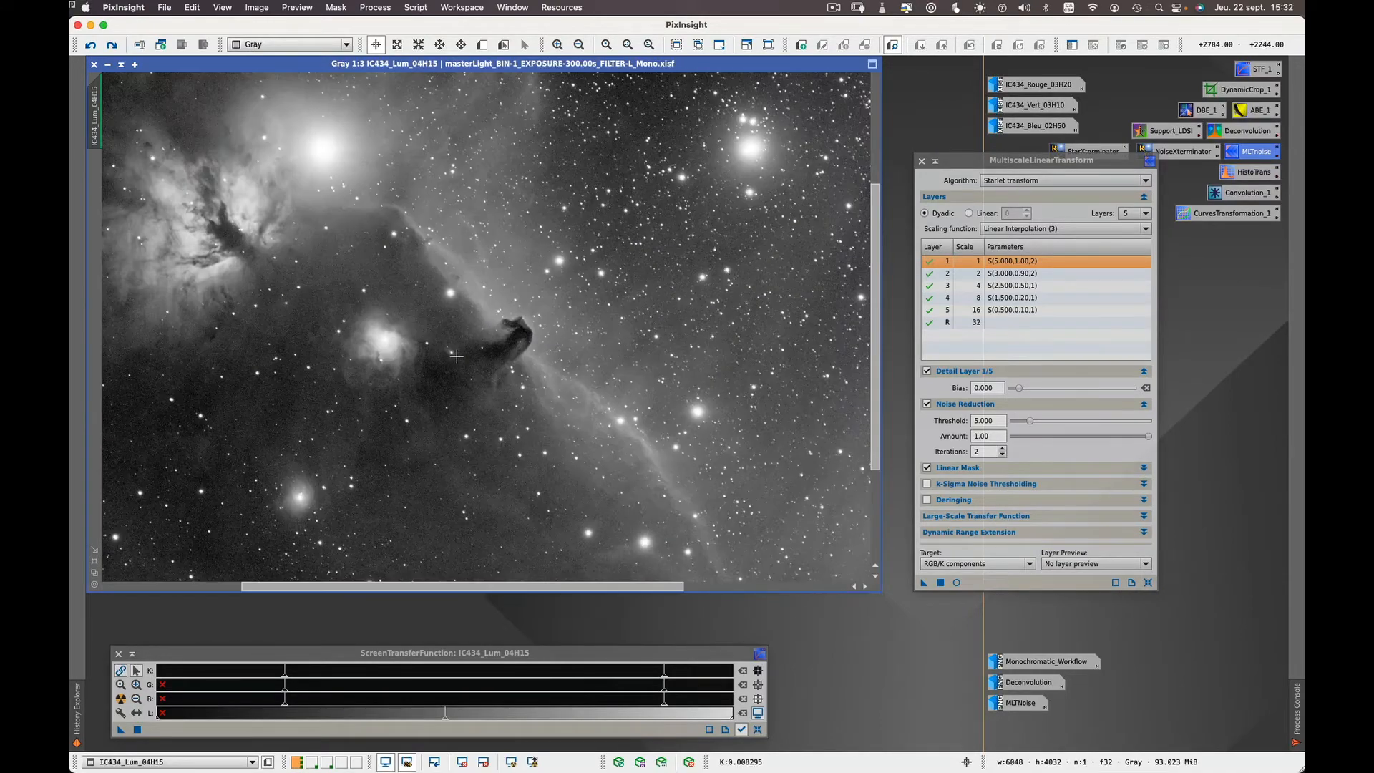
scroll(457, 355, "down", 3)
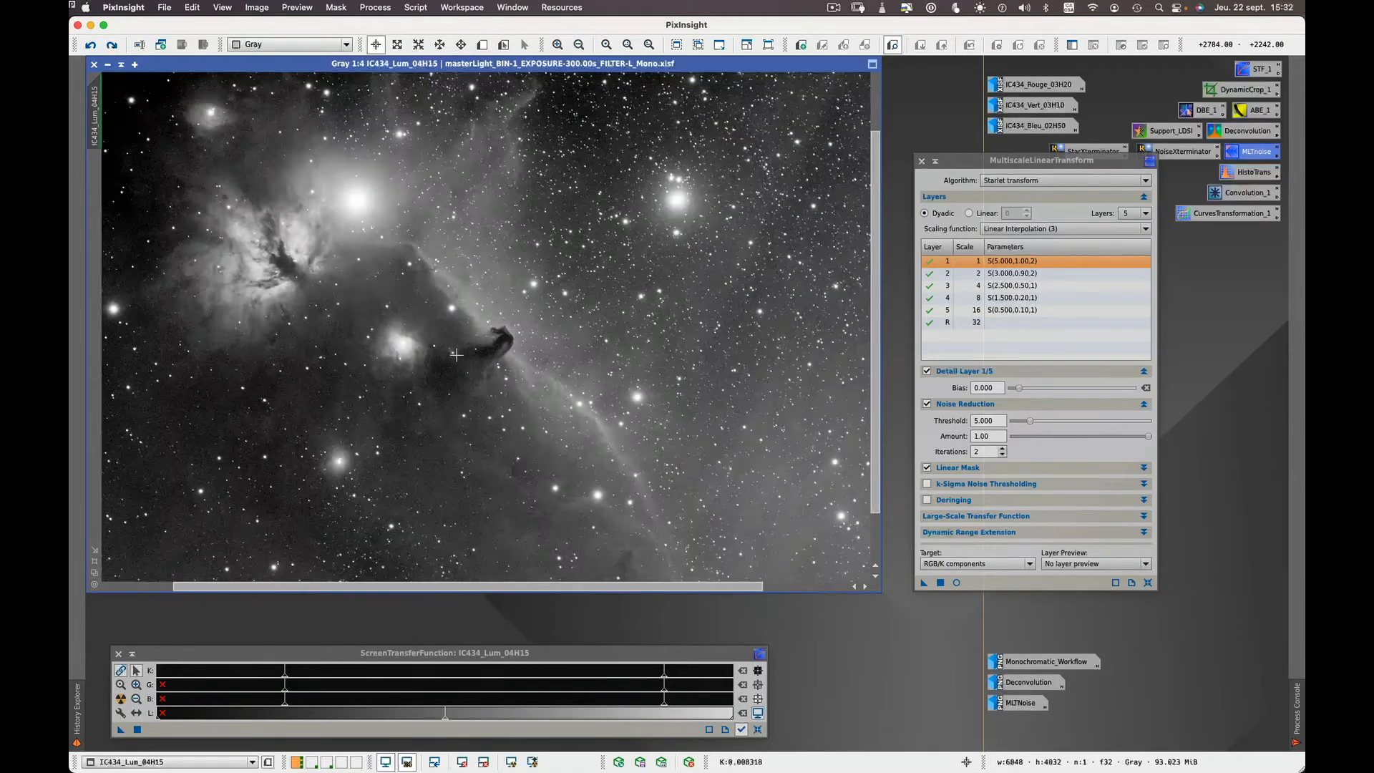
scroll(456, 355, "down", 1)
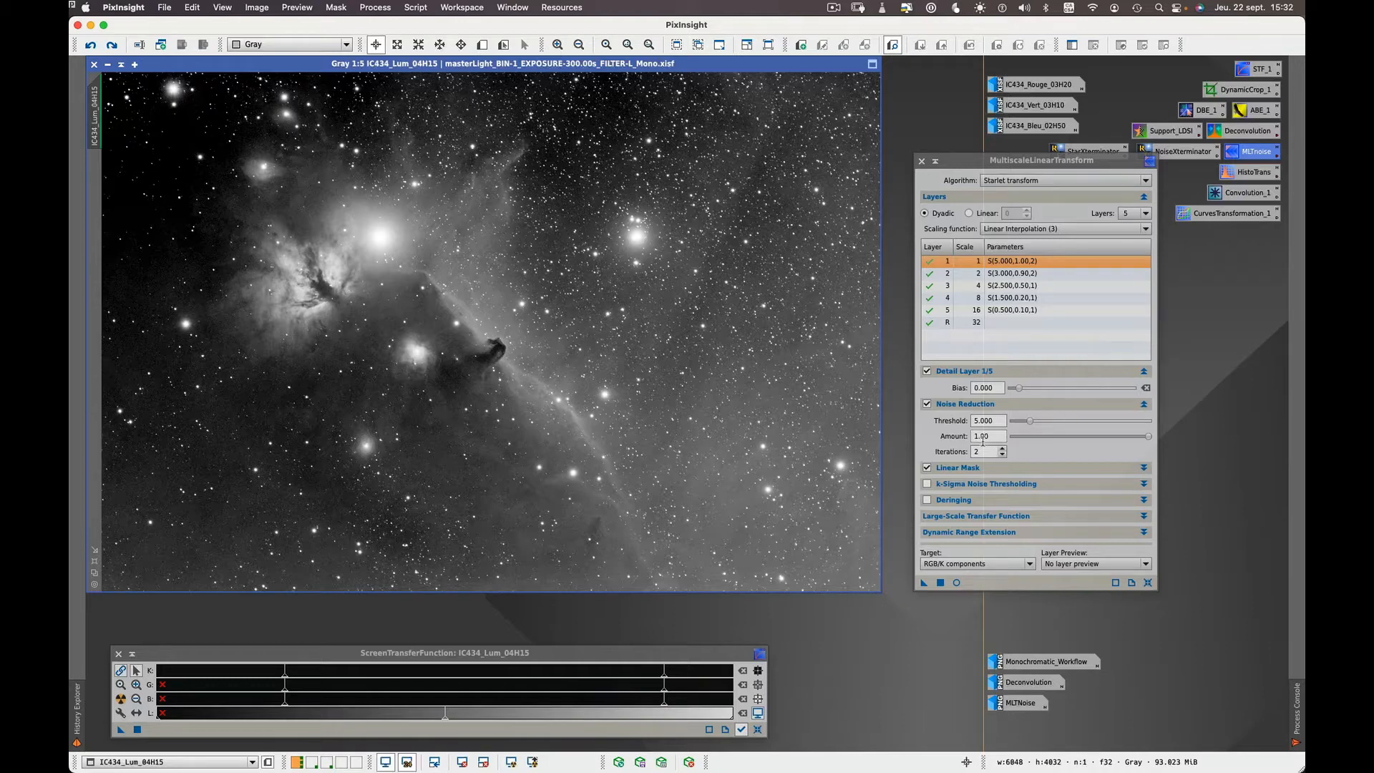
Turn on the linear mask preview in MultiscaleLinearTransform and show it in a maximized real-time preview
left_click(1144, 469)
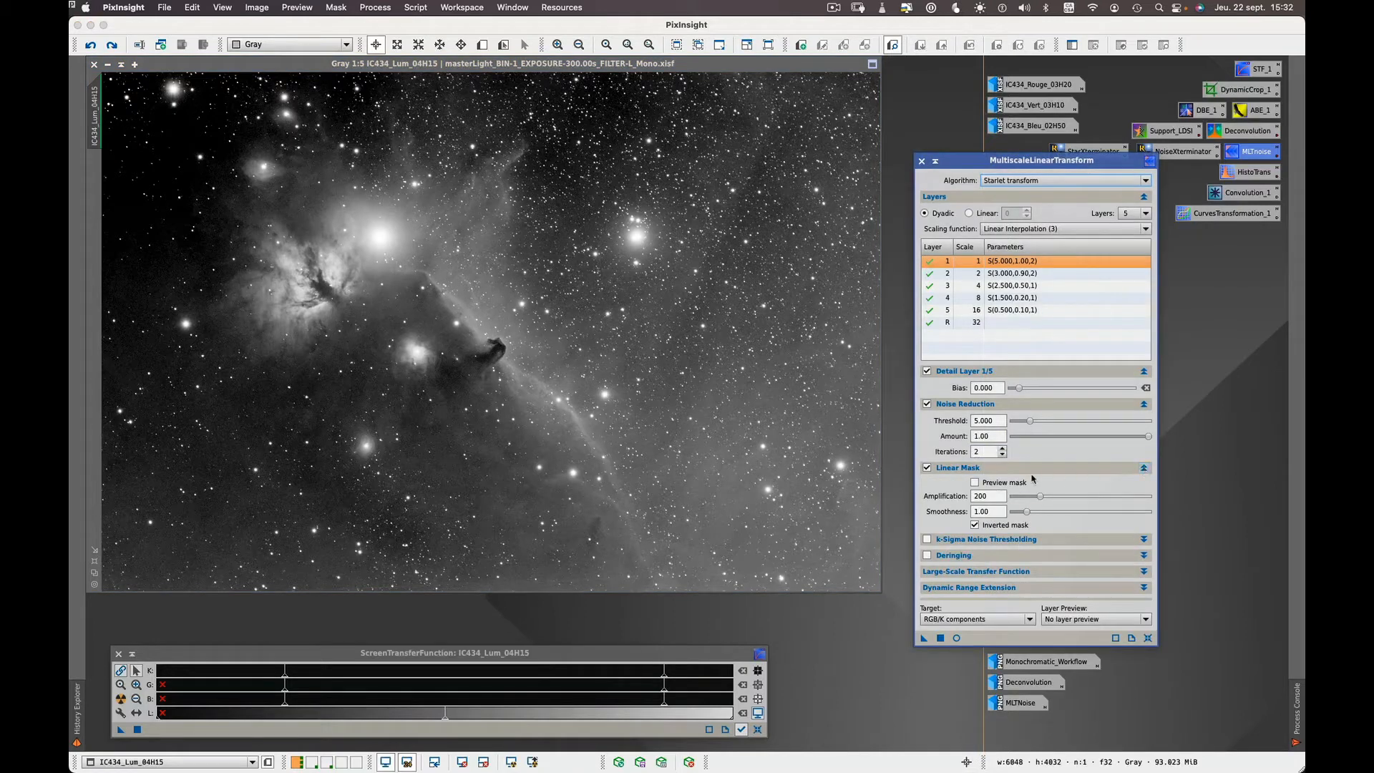
left_click(975, 483)
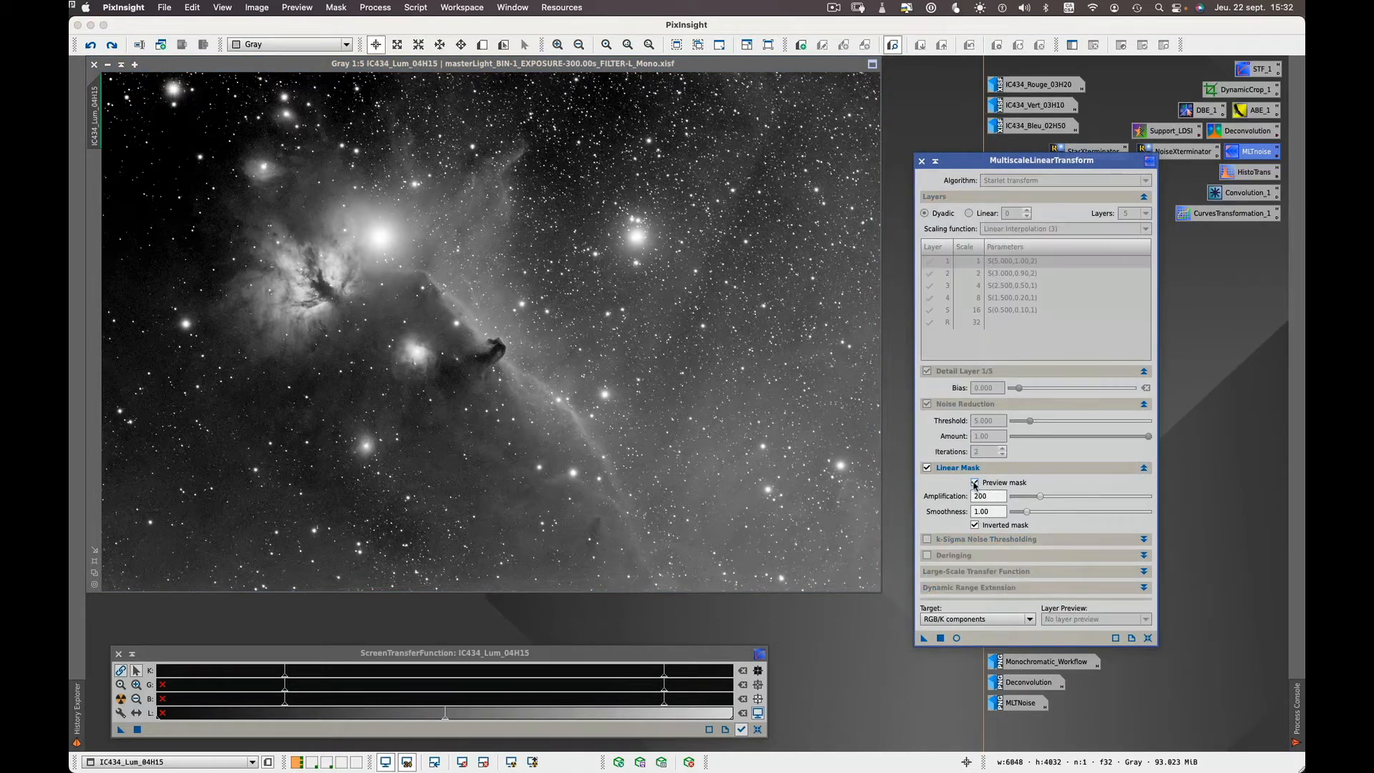
left_click(958, 638)
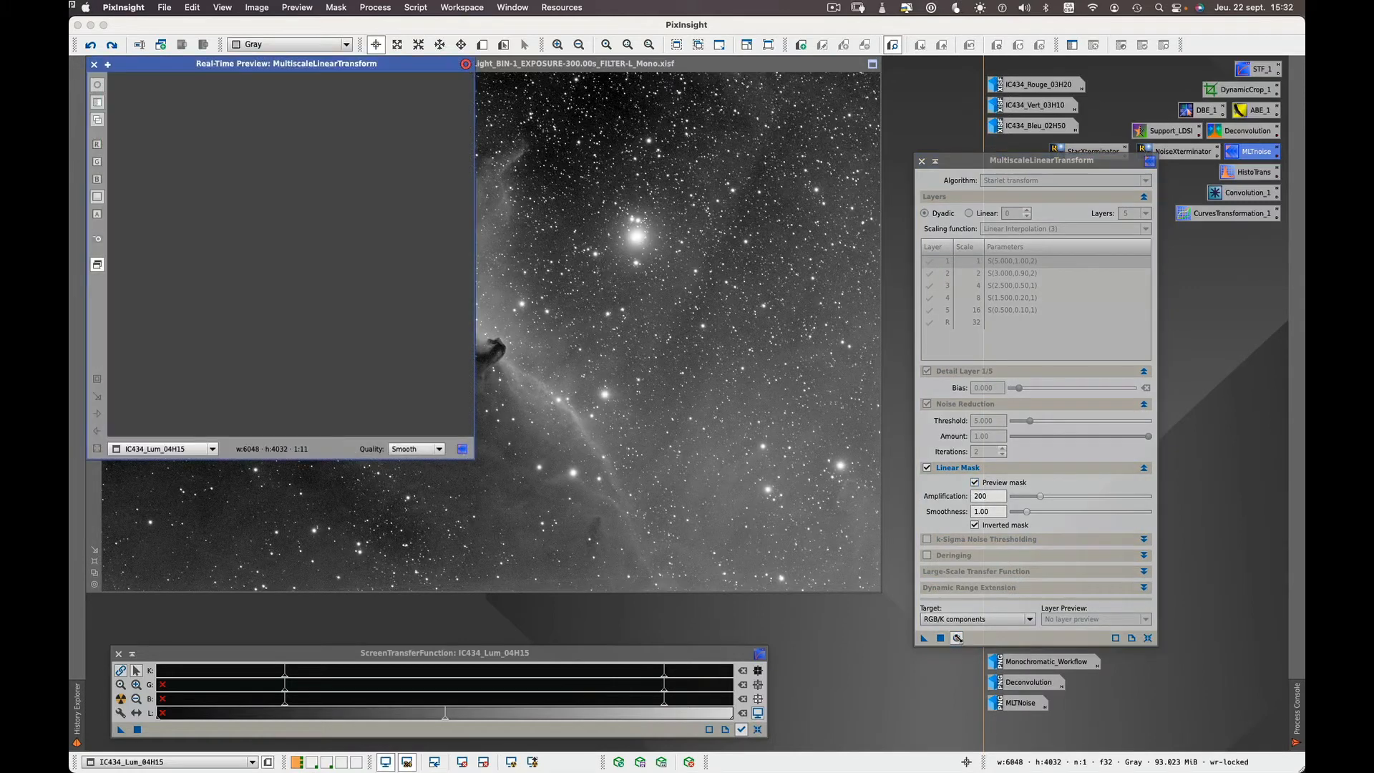
left_click(107, 65)
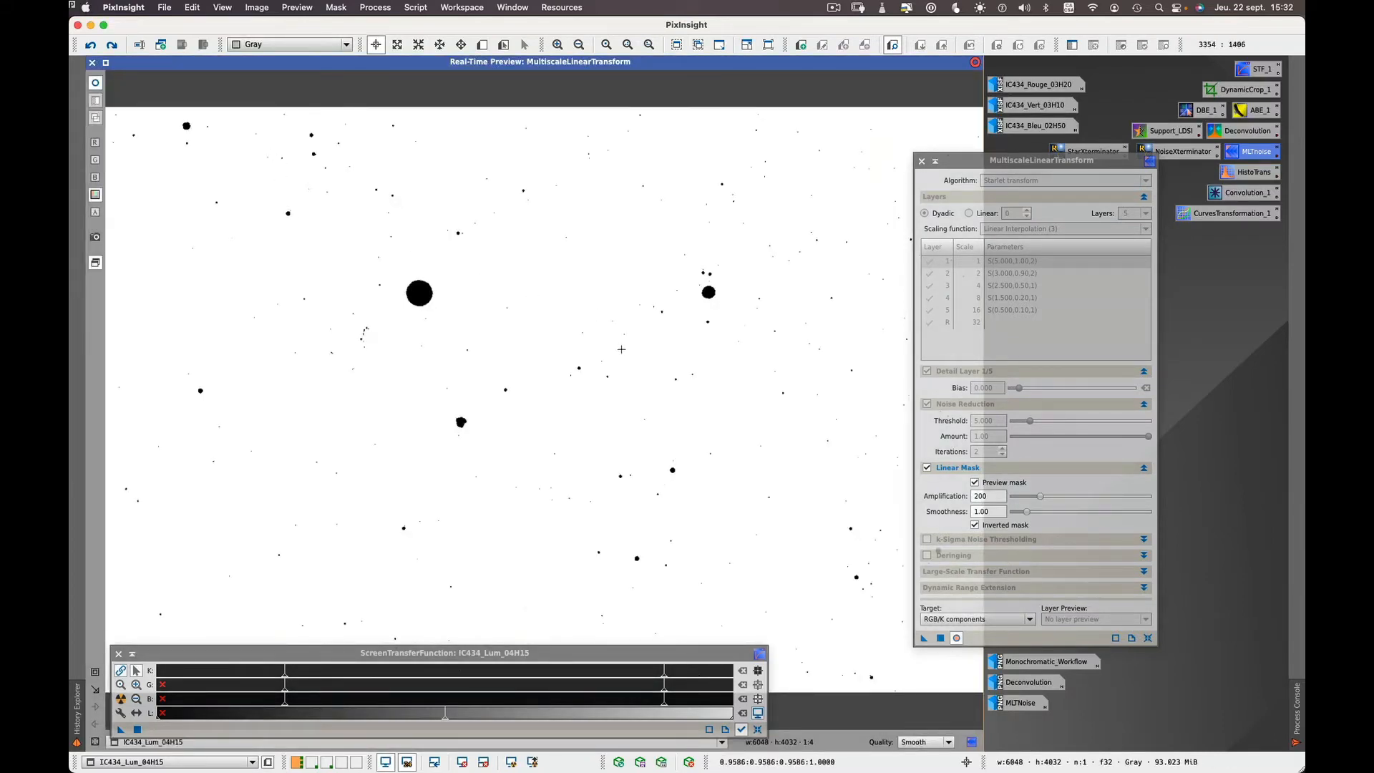
Compare the linear mask preview with and without the screen stretch, leaving the luminance image's stretch disabled
left_click(719, 654)
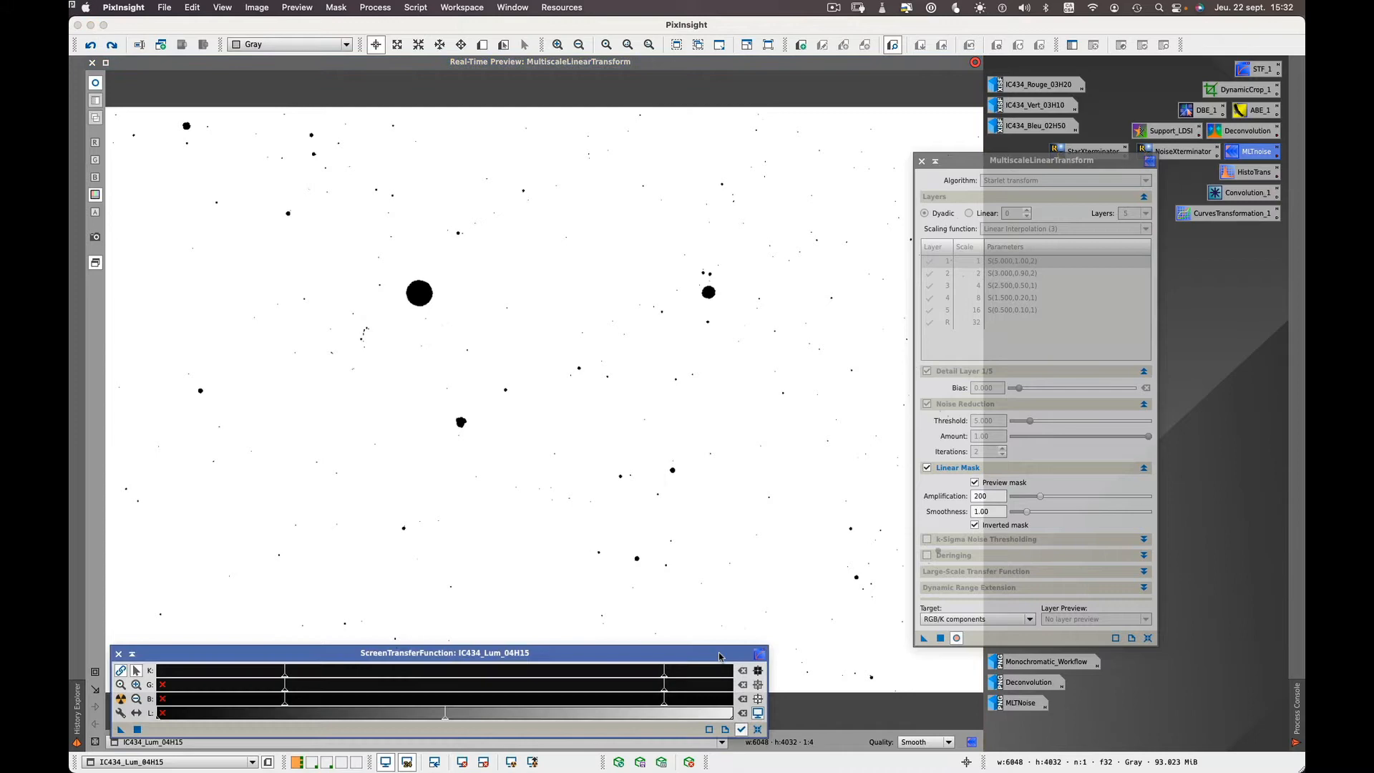
left_click(758, 714)
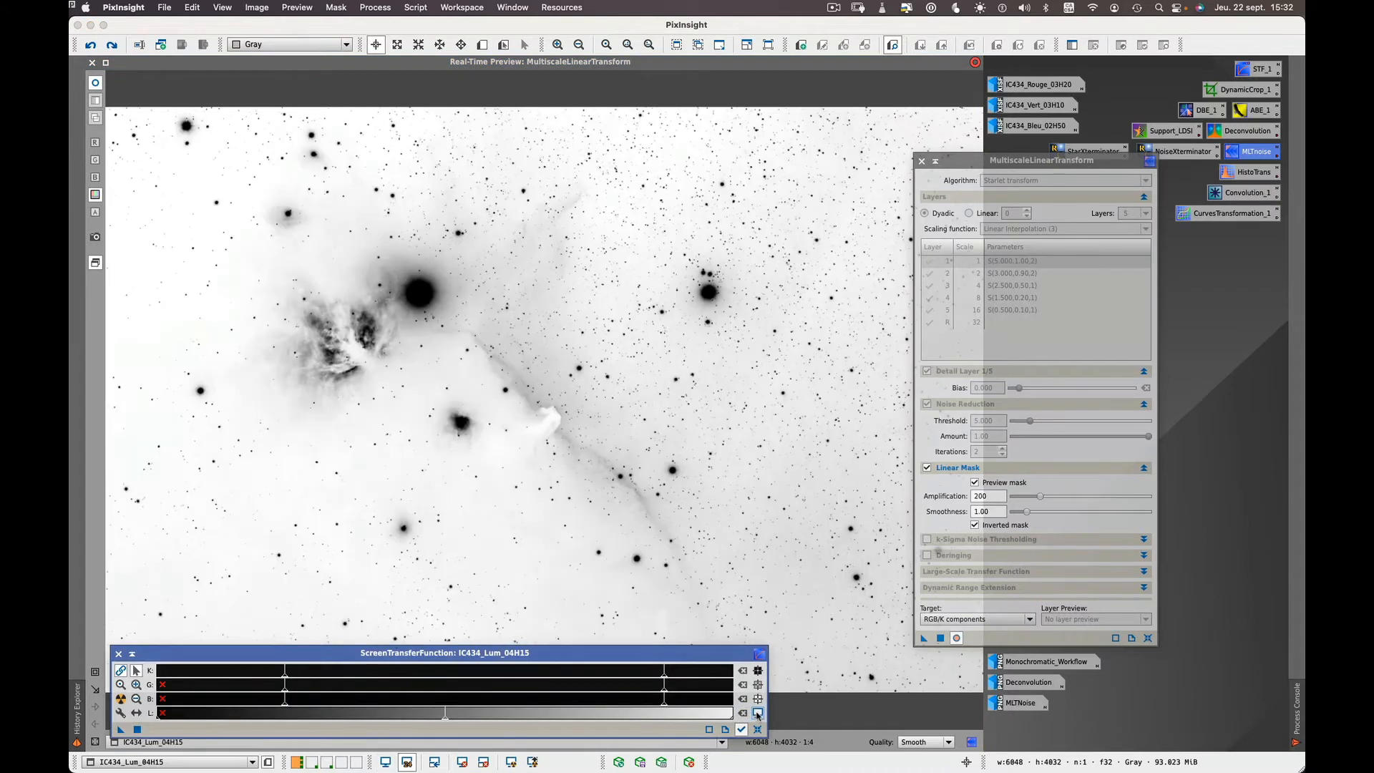
left_click(758, 714)
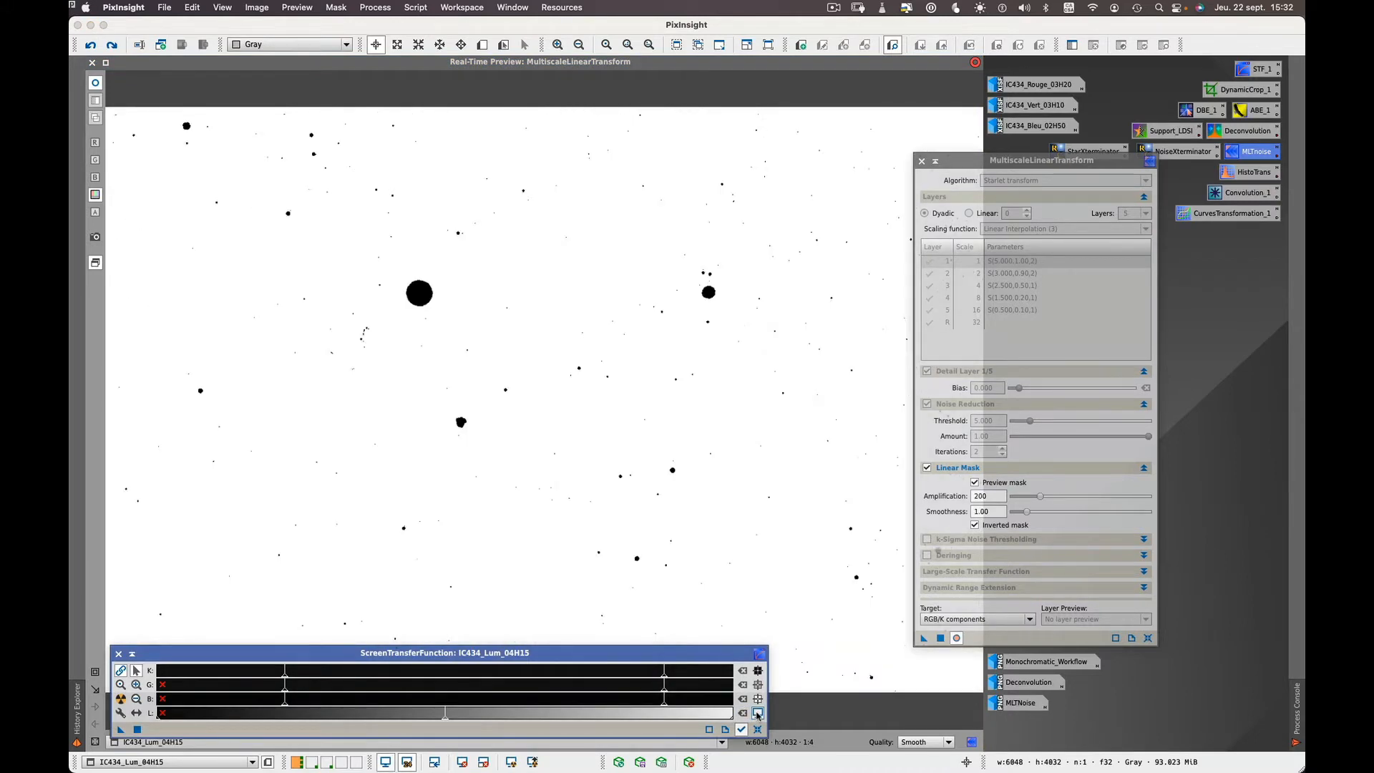
left_click(758, 713)
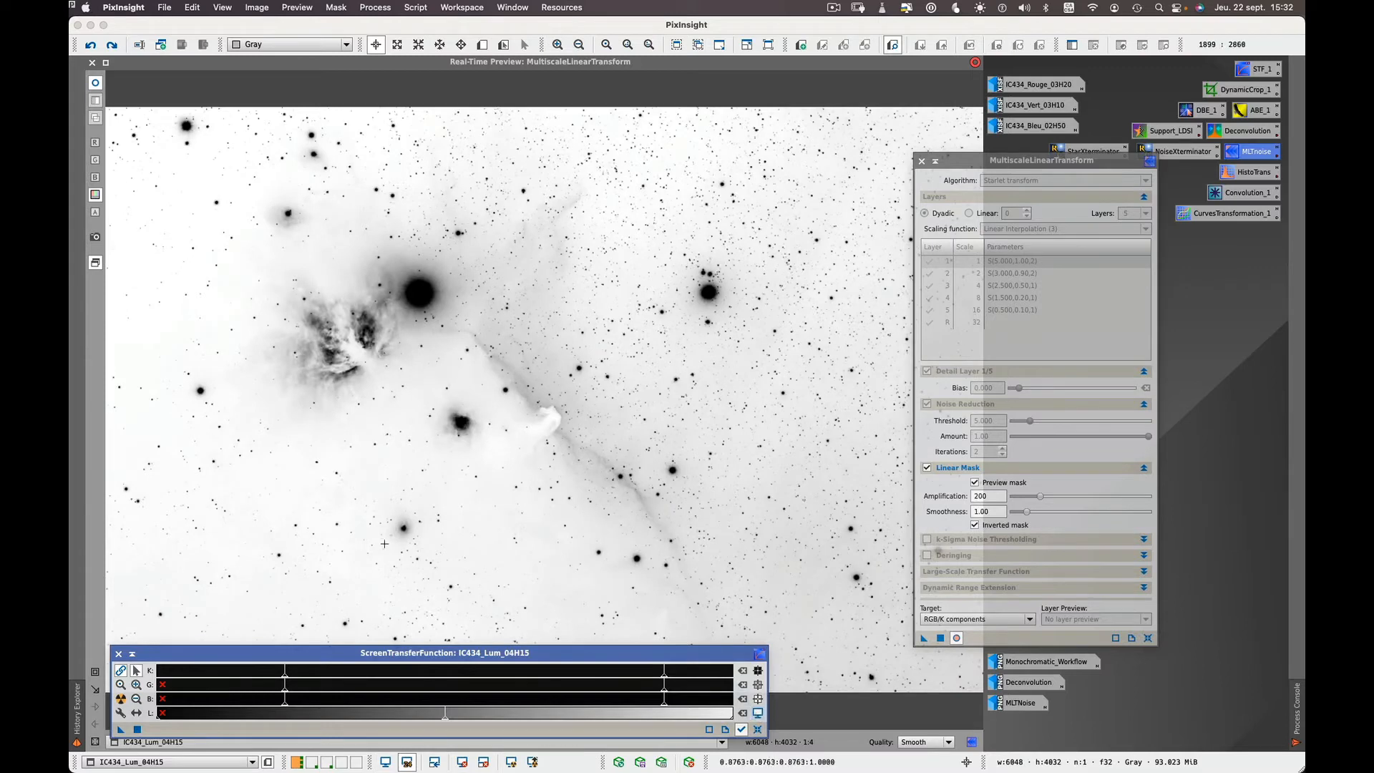
Close the ScreenTransferFunction window and examine the linear mask preview closely over the Flame Nebula
left_click(119, 654)
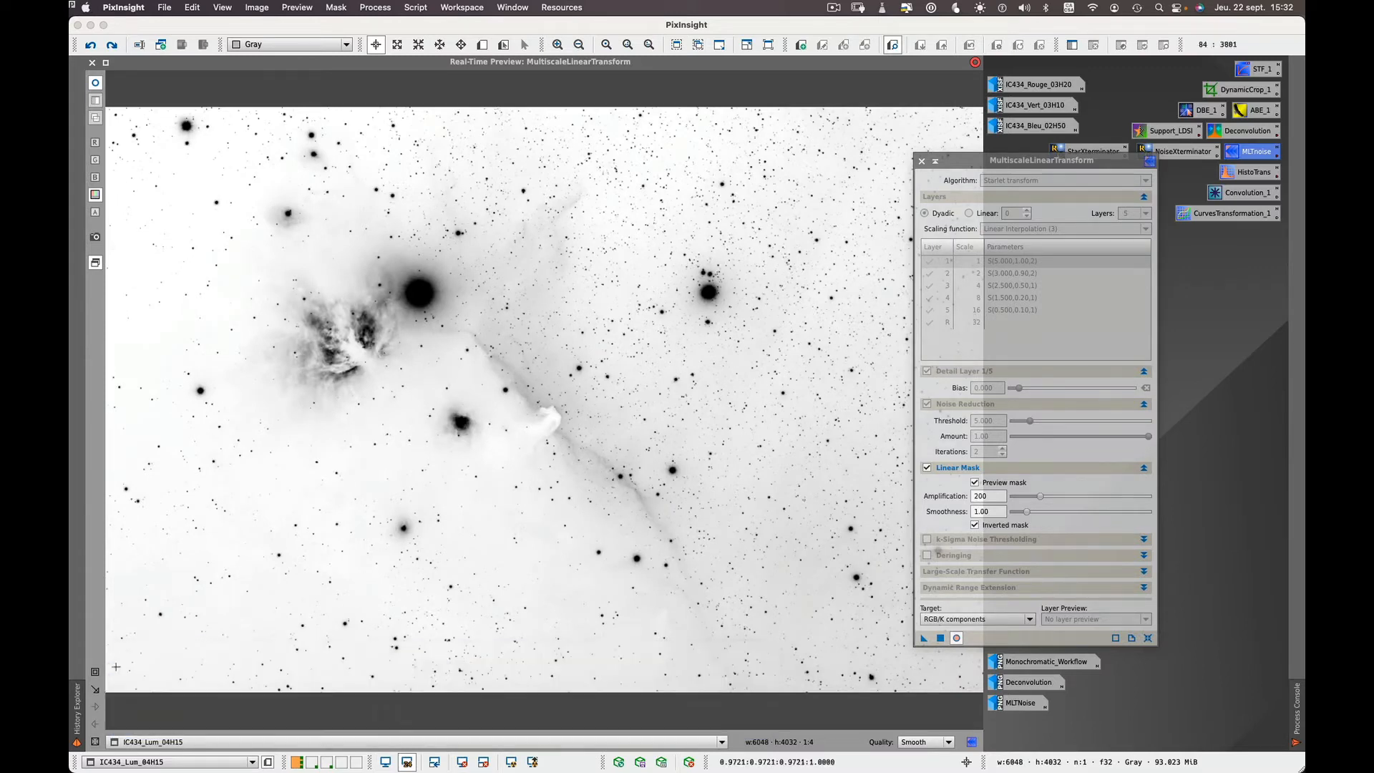
left_click(96, 673)
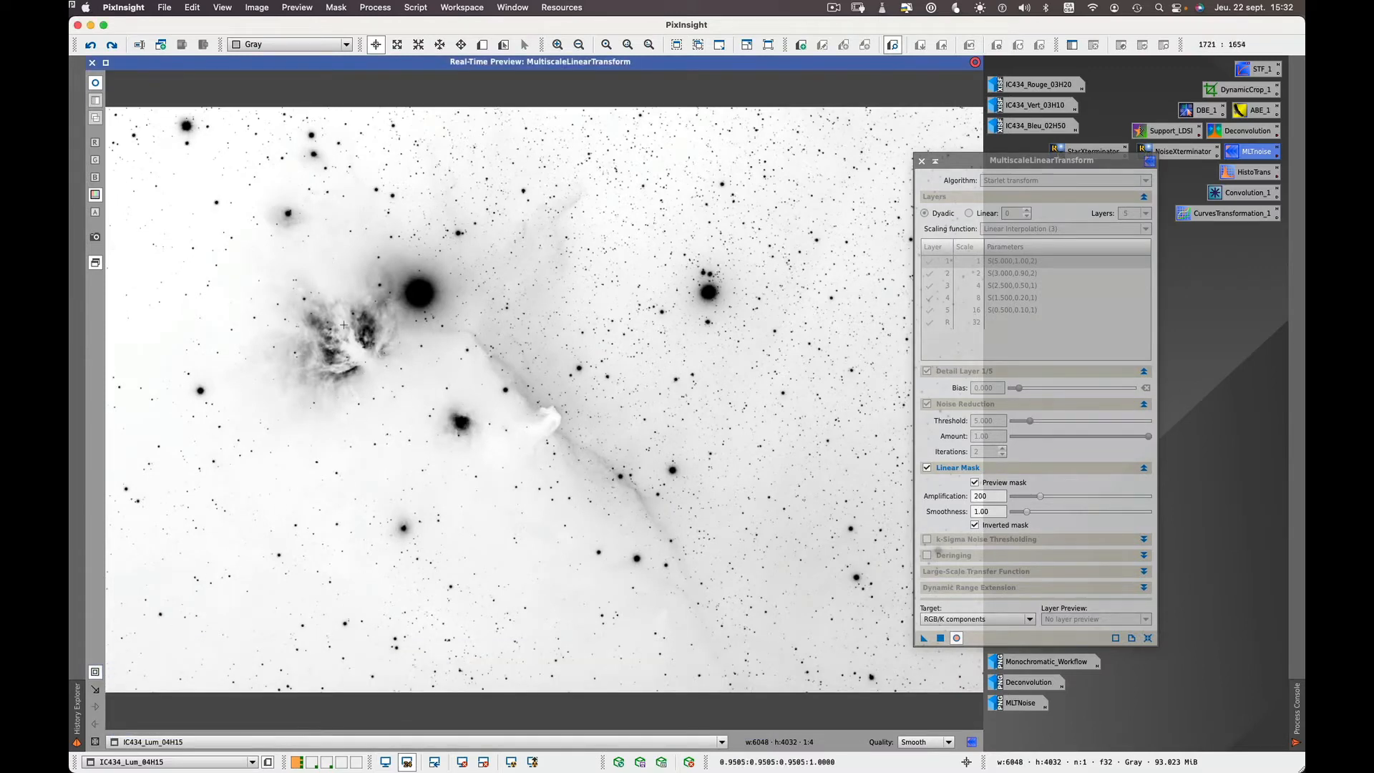
left_click_drag(291, 299, 417, 415)
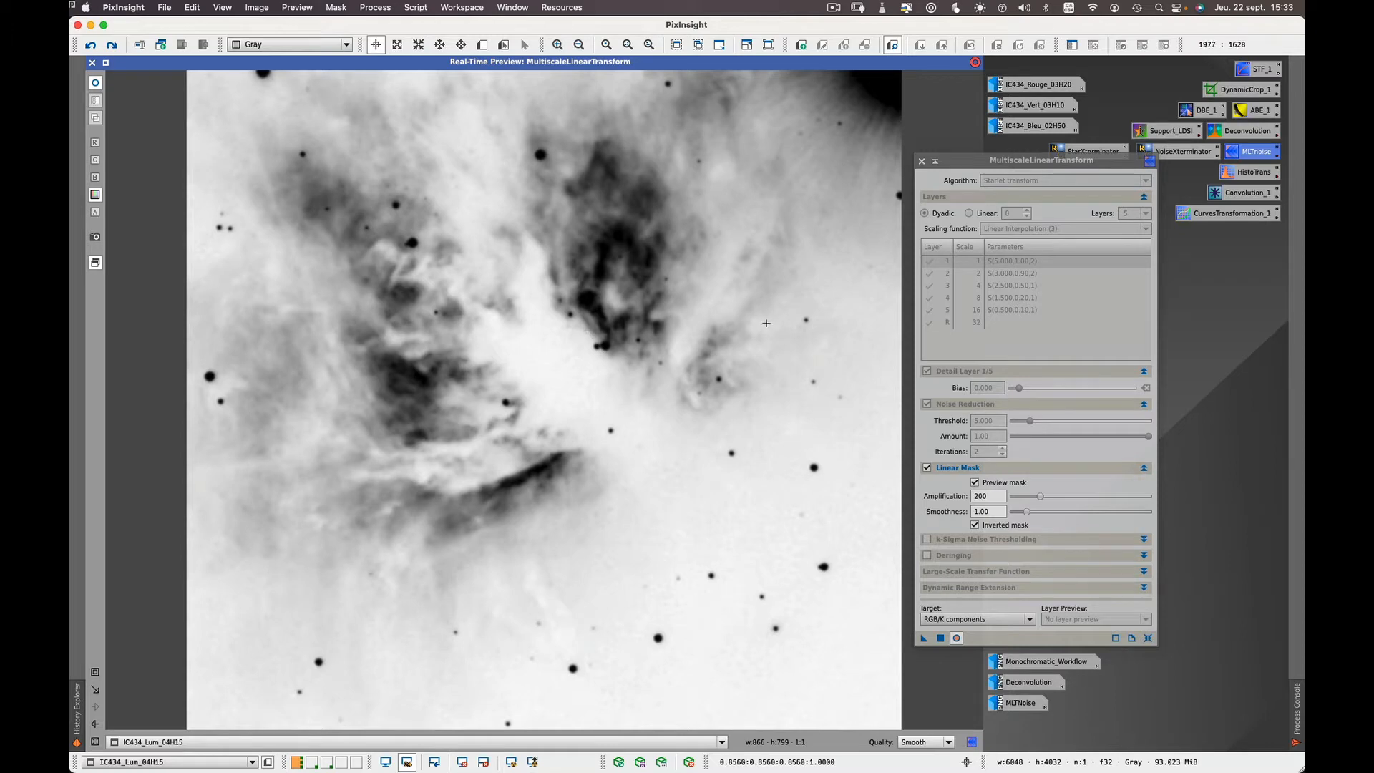
left_click(984, 163)
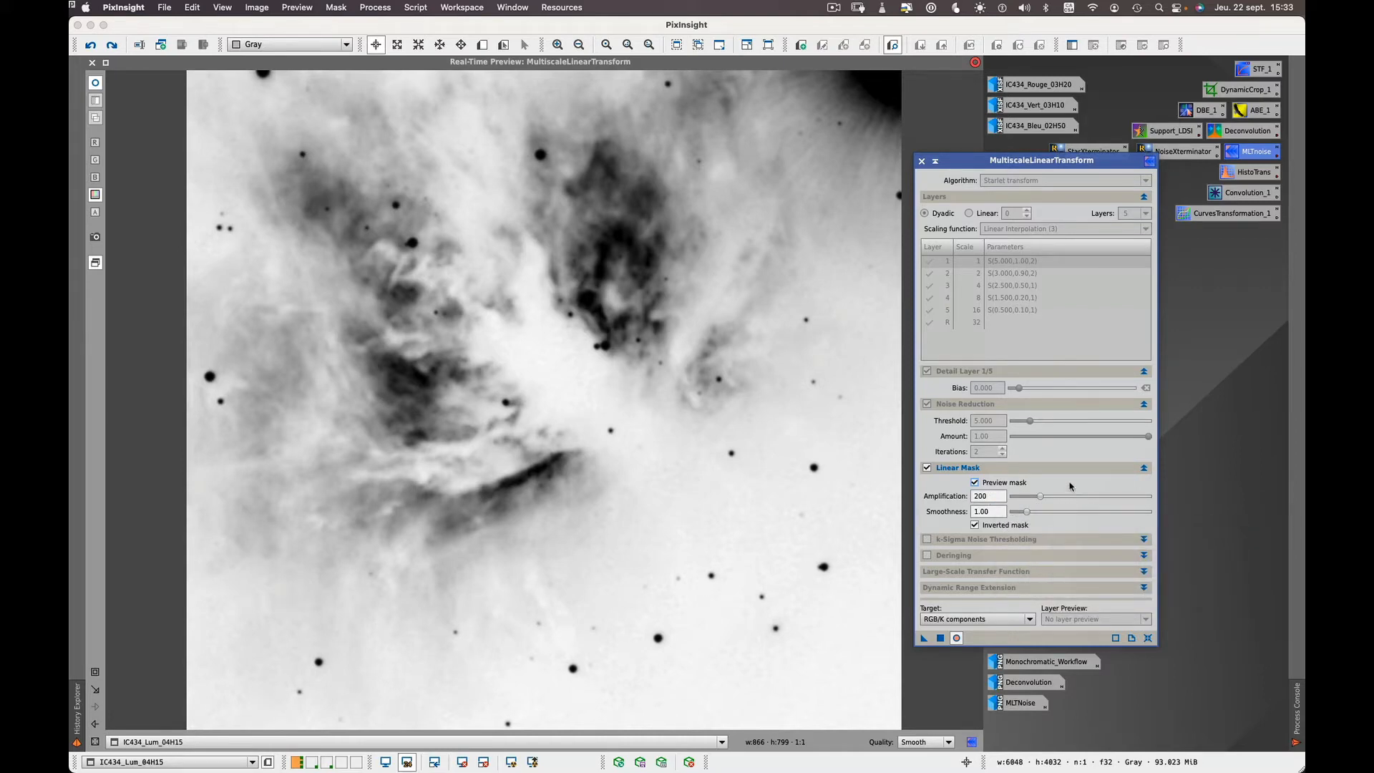
Try linear mask amplifications of 400, 200 and 100, and settle on 140
left_click(1039, 497)
left_click_drag(1040, 497, 1067, 499)
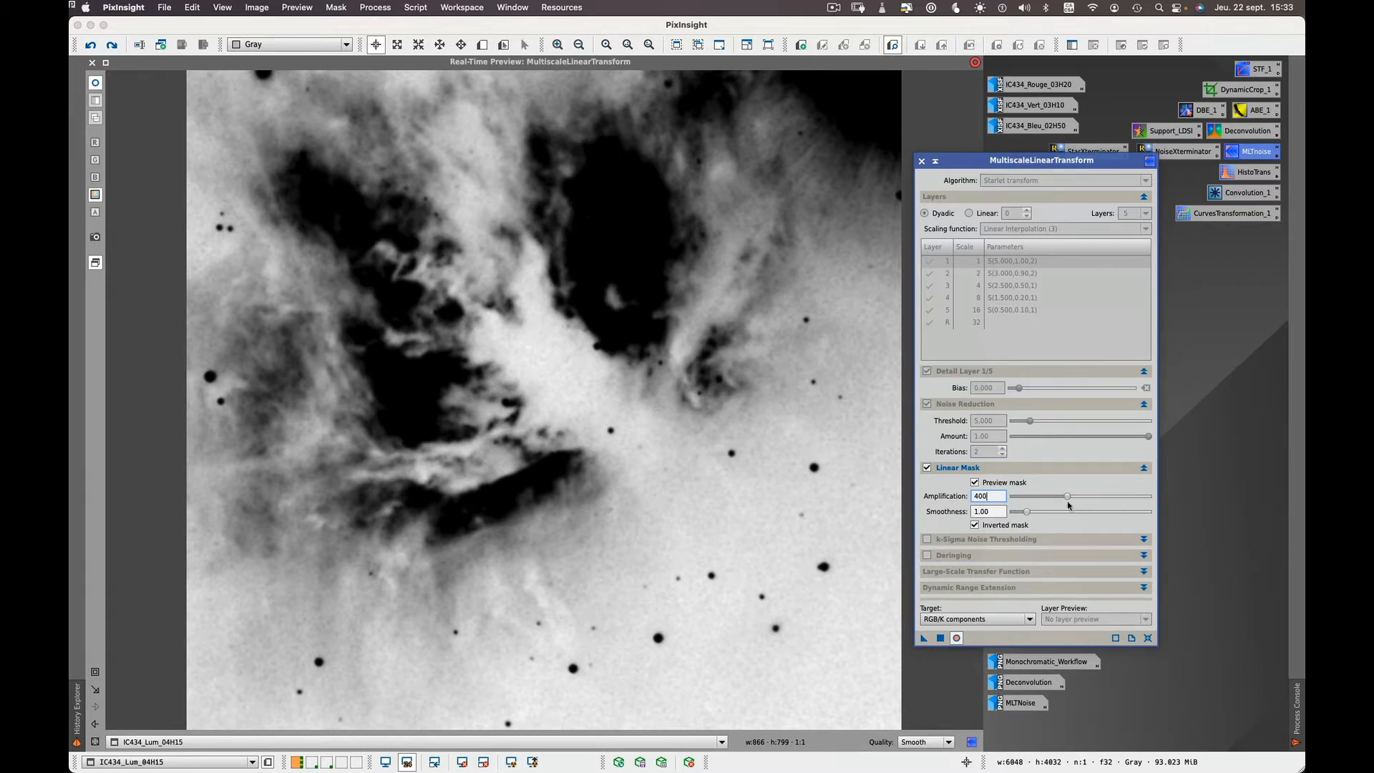
left_click_drag(1068, 499, 1040, 498)
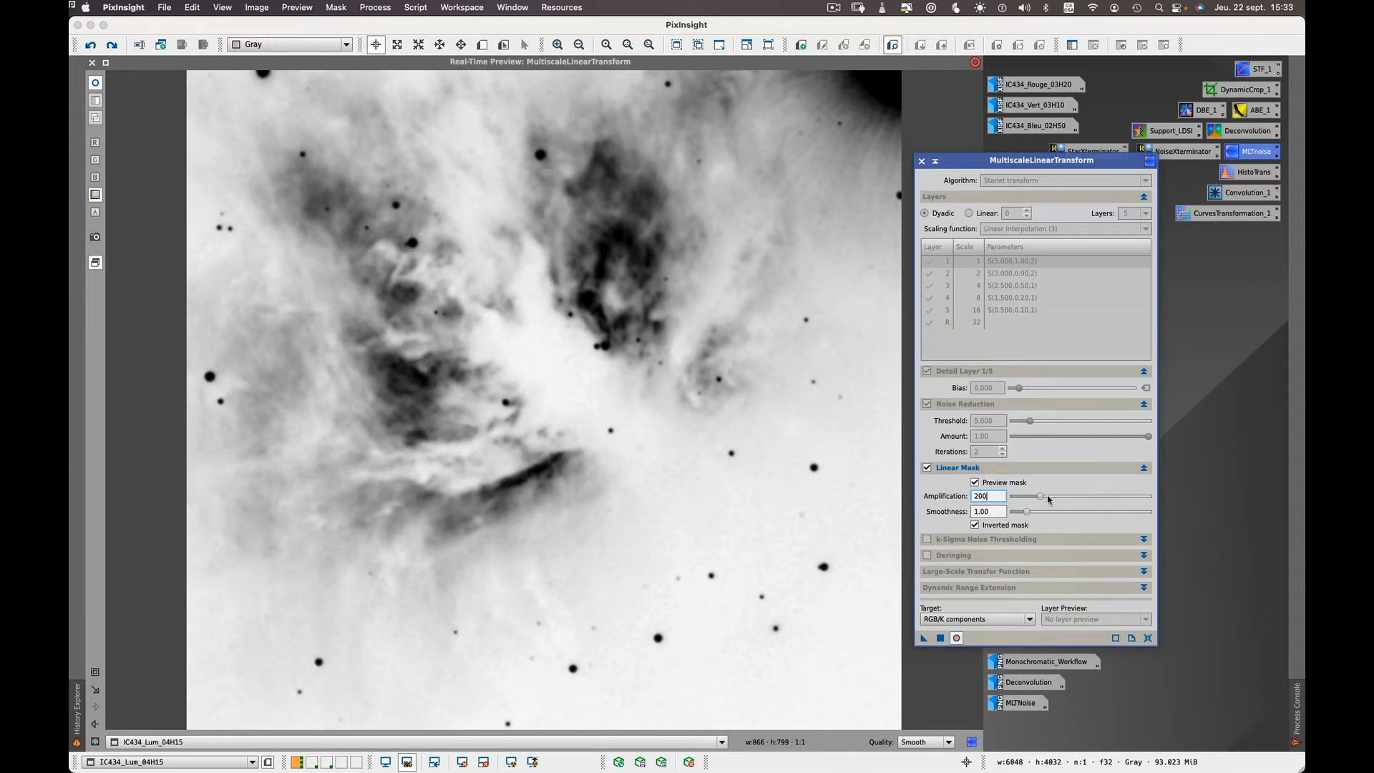
left_click_drag(1048, 499, 1029, 500)
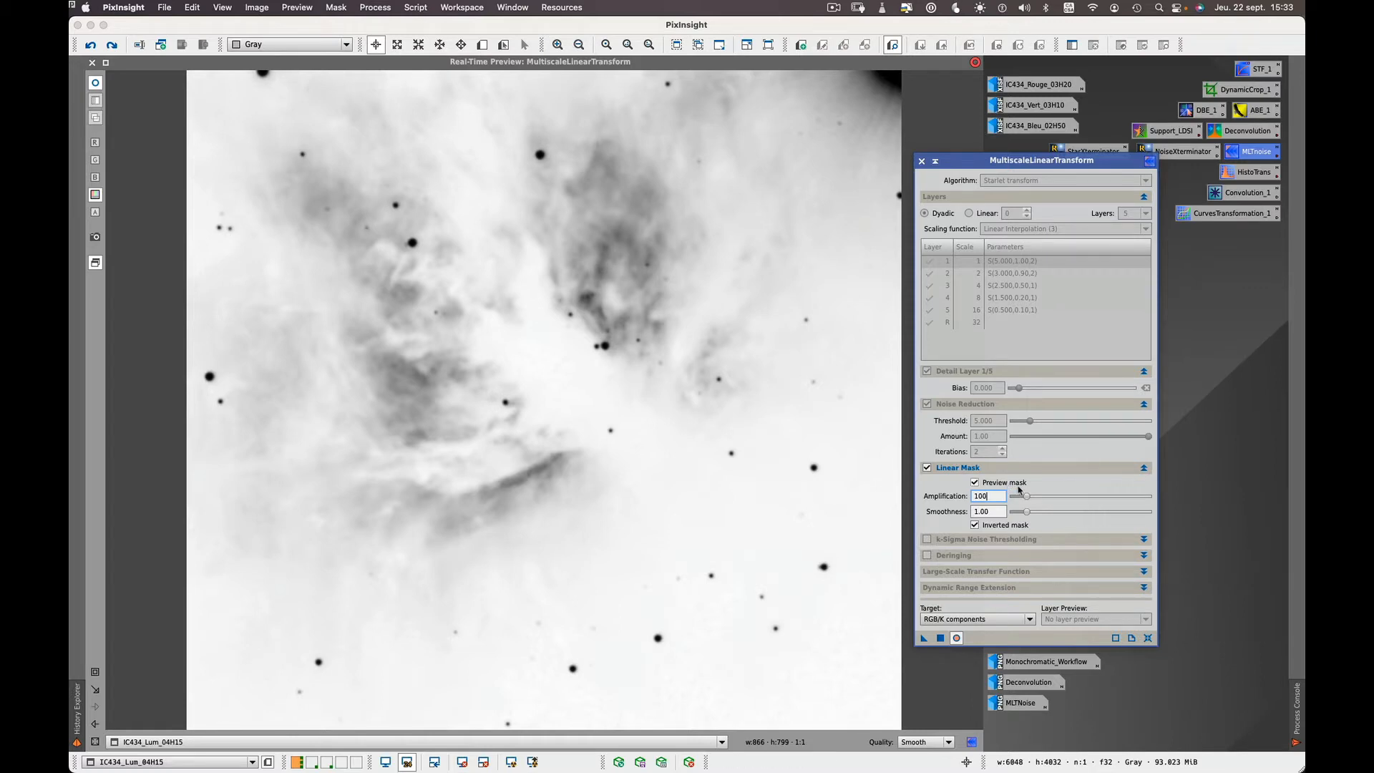
left_click_drag(1028, 497, 1034, 497)
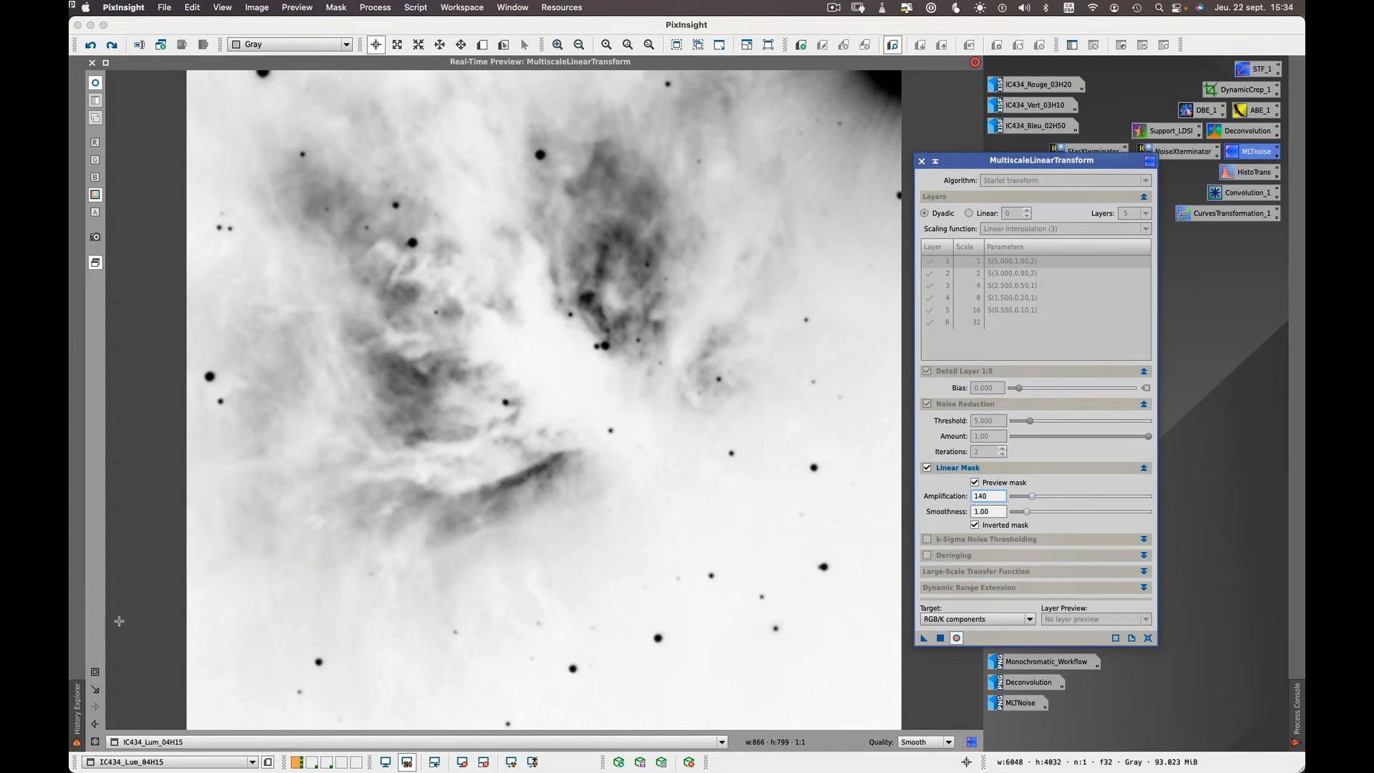
Check the mask around the Horsehead Nebula, close the real-time preview and turn off the linear mask preview
left_click(95, 727)
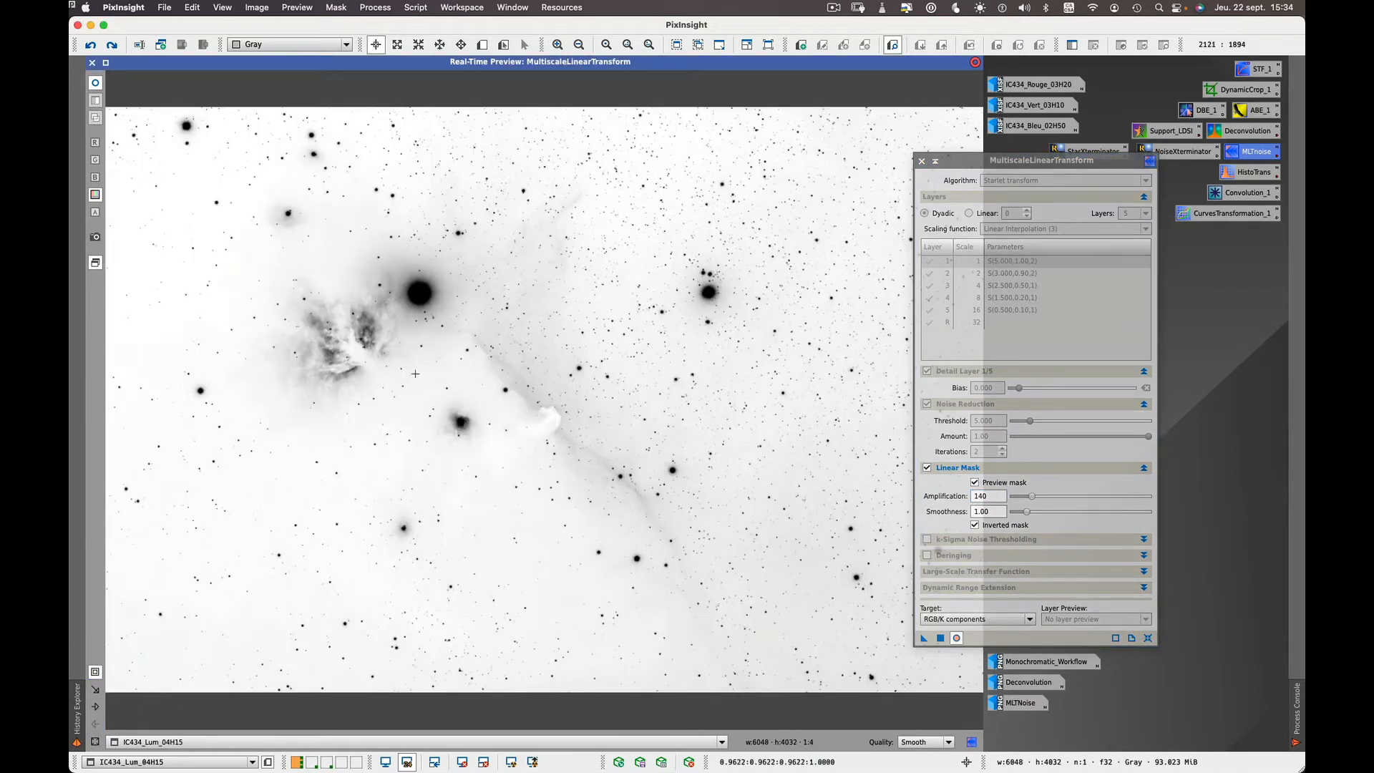
left_click_drag(421, 353, 596, 467)
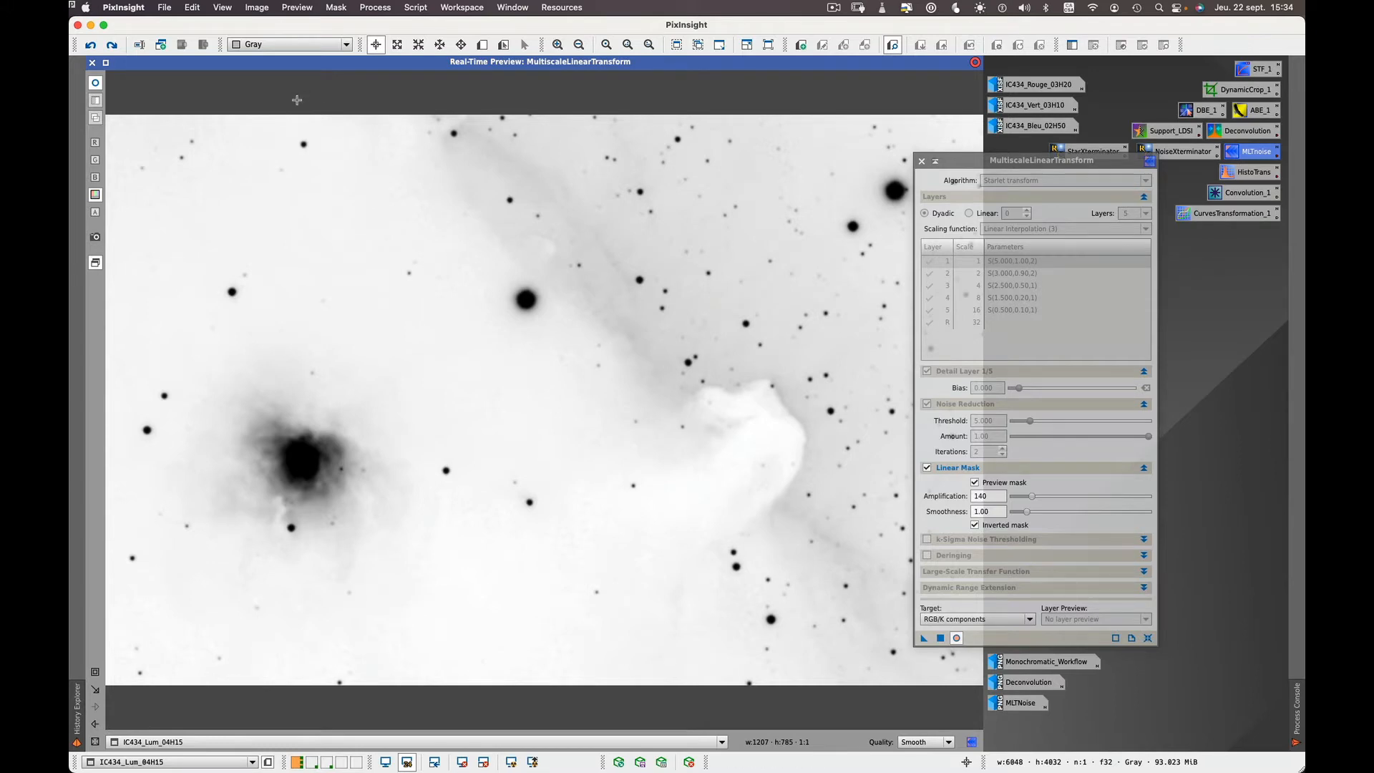
left_click(91, 63)
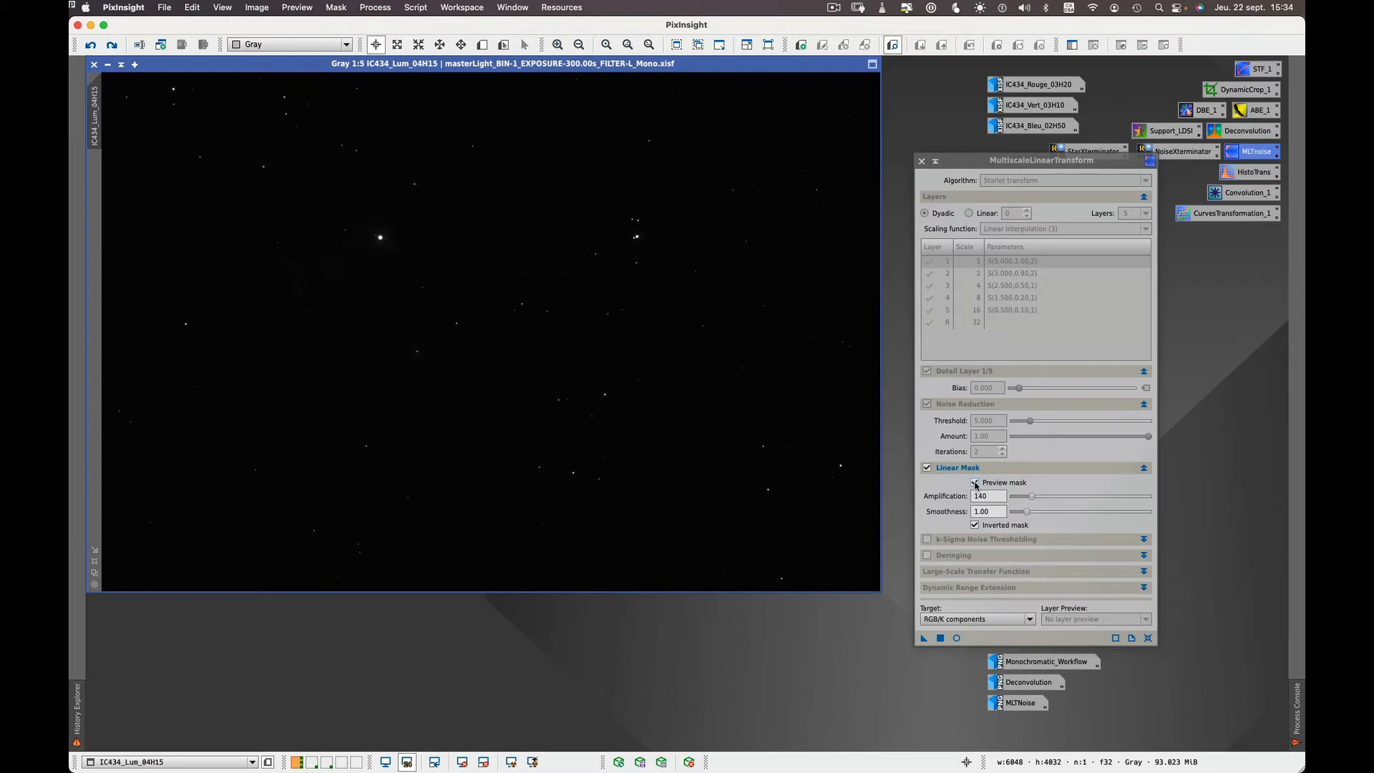
left_click(975, 483)
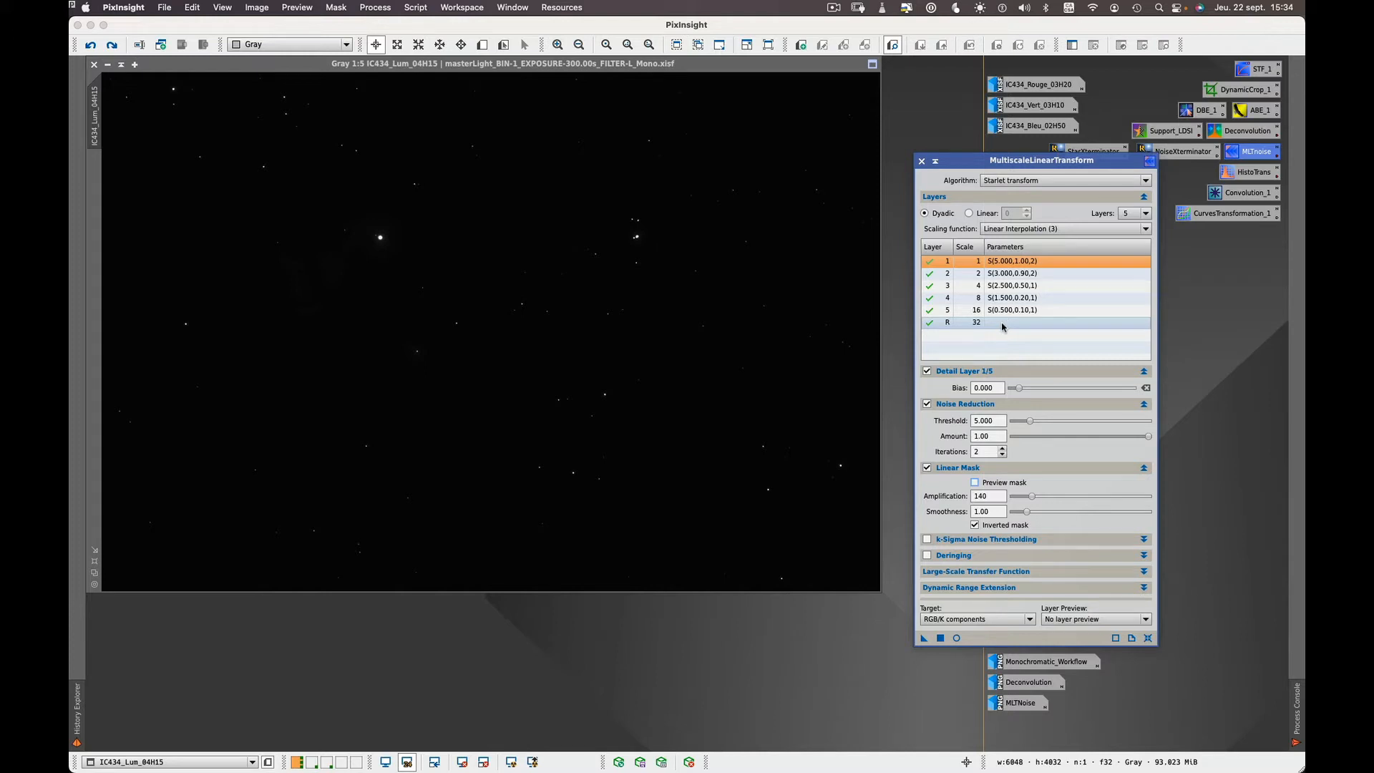
Open the saved STF_1 instance, make it track the active view and auto-stretch the luminance image's display
double_click(1261, 74)
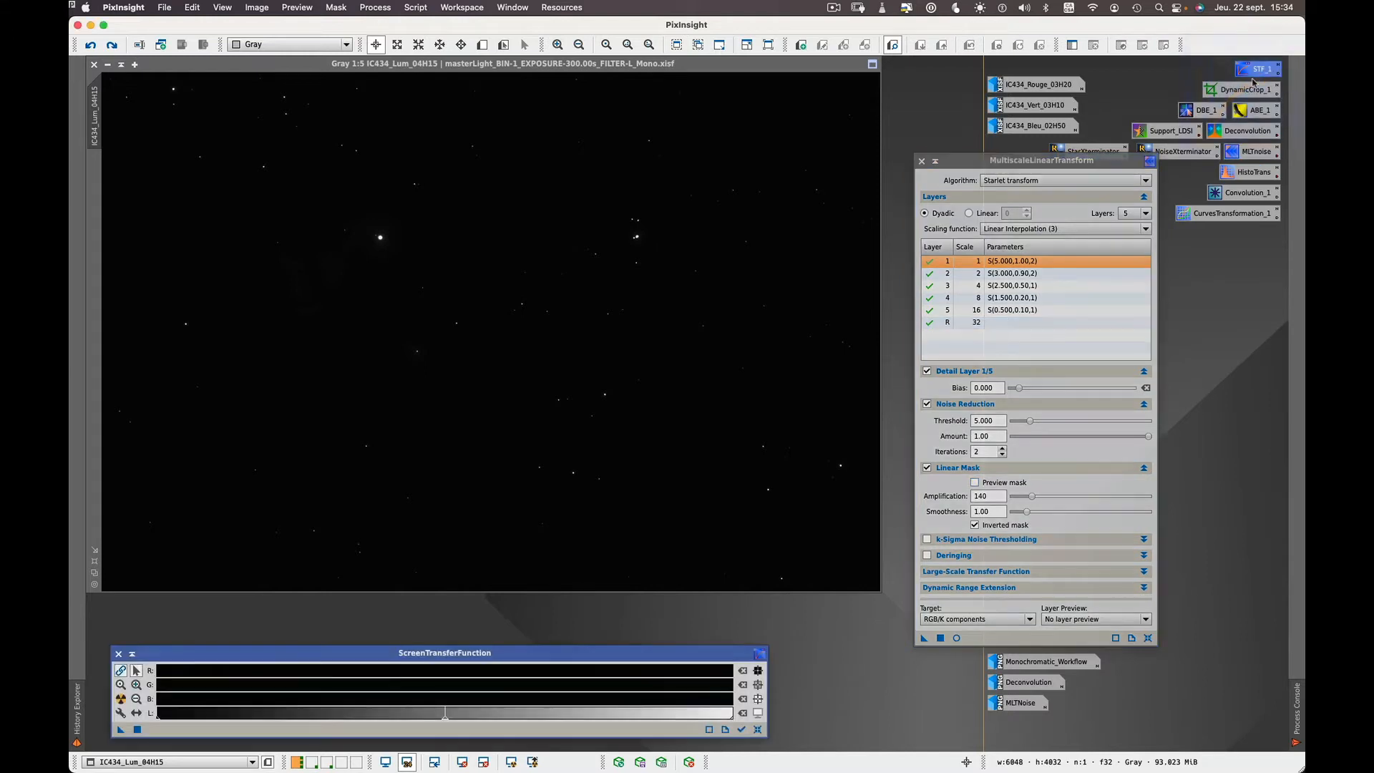
left_click(742, 729)
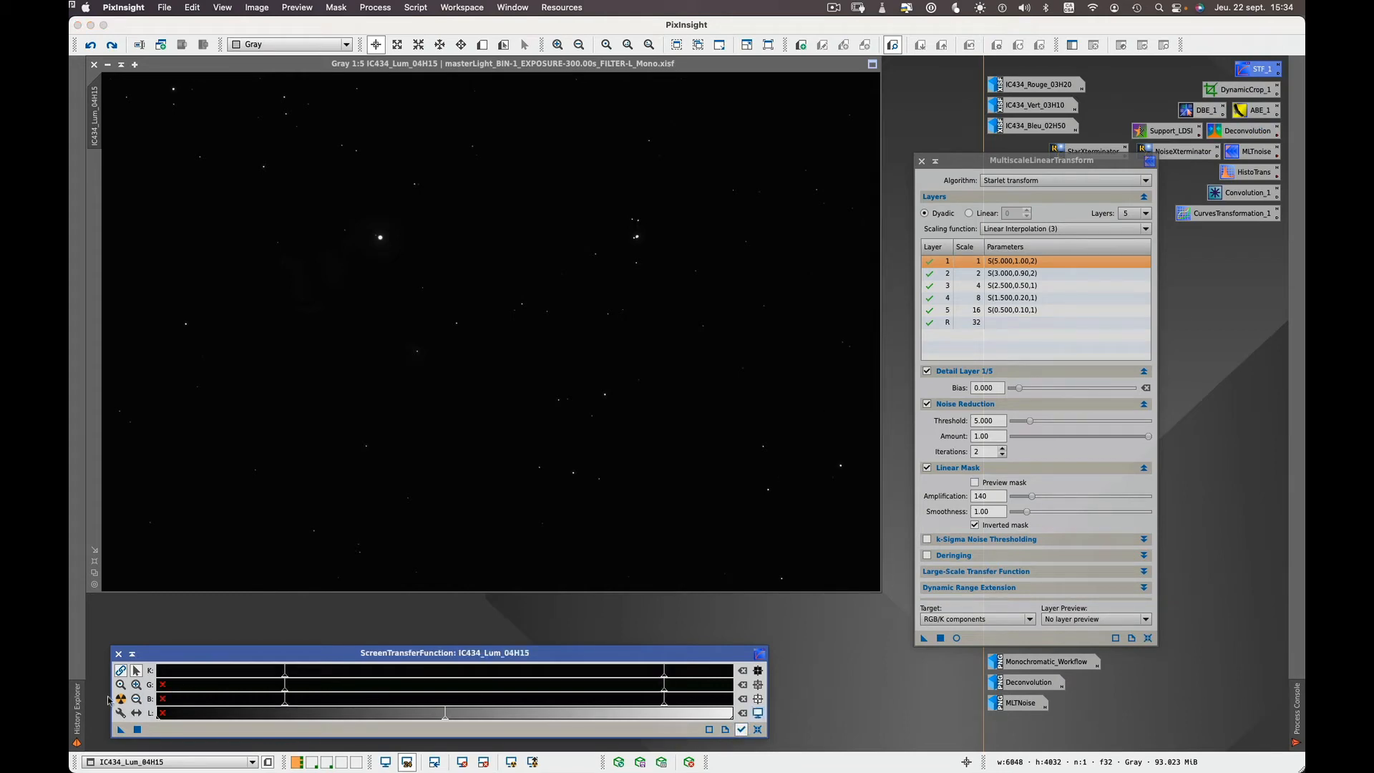
left_click(121, 698)
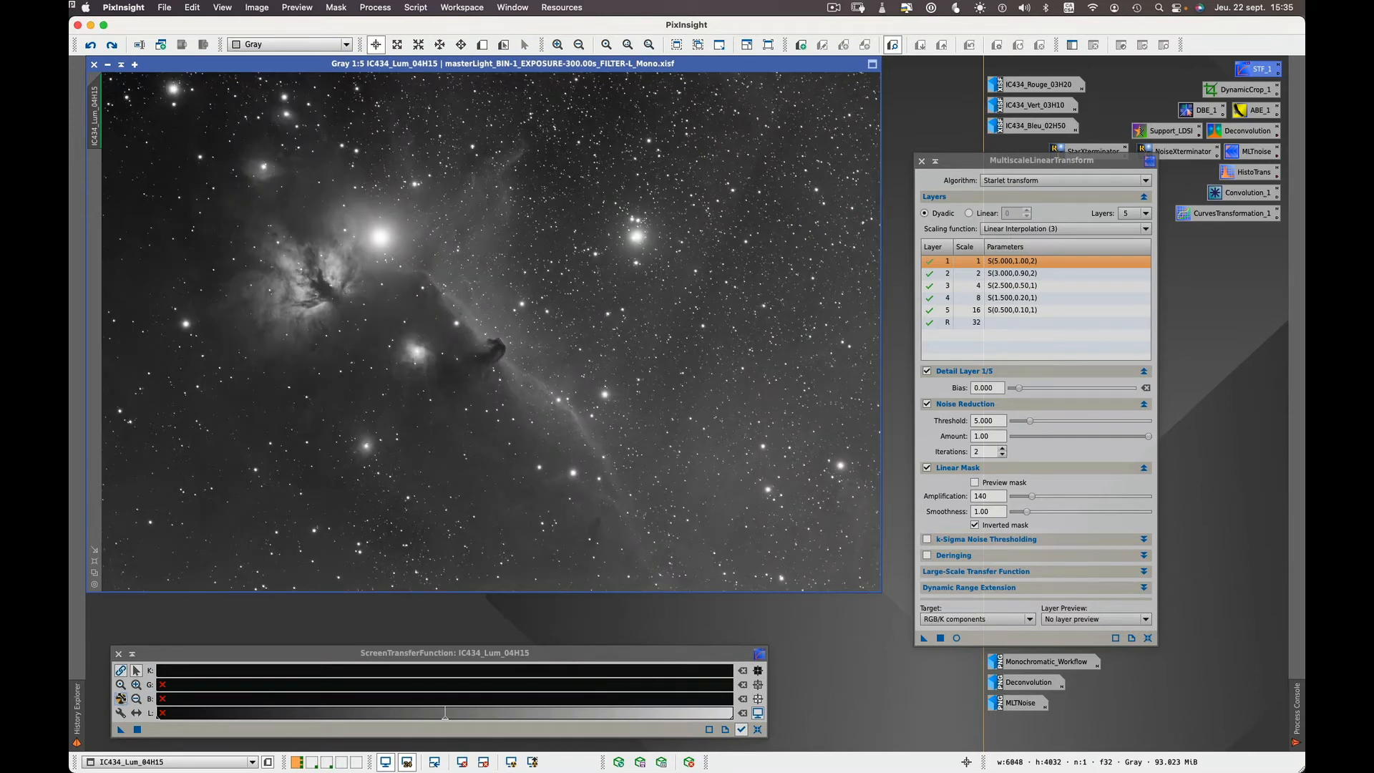
Brighten the luminance image's screen stretch by lowering the midtones balance on a magnified ScreenTransferFunction scale
left_click(236, 656)
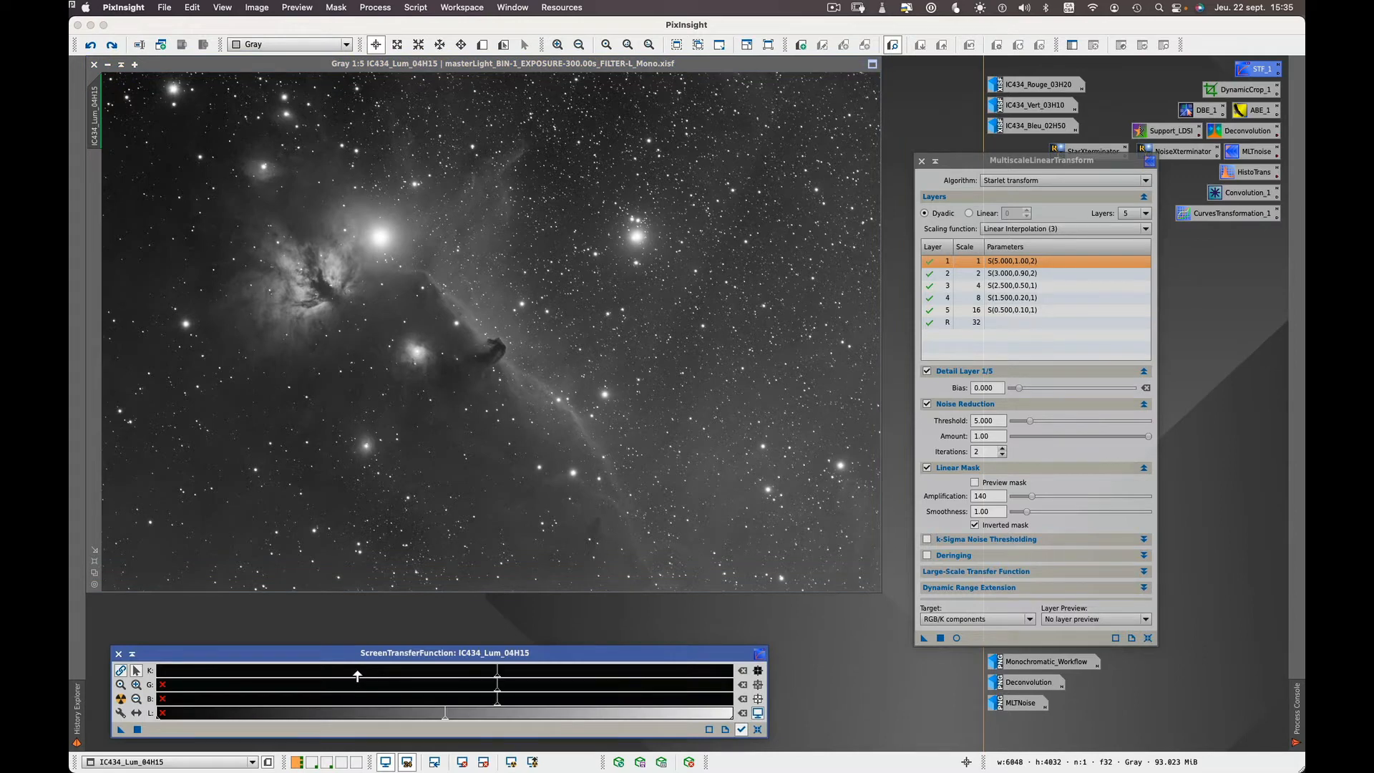
scroll(357, 676, "down", 2)
scroll(551, 675, "down", 1)
scroll(485, 678, "down", 2)
scroll(479, 678, "up", 2)
left_click_drag(509, 679, 426, 679)
scroll(368, 680, "down", 1)
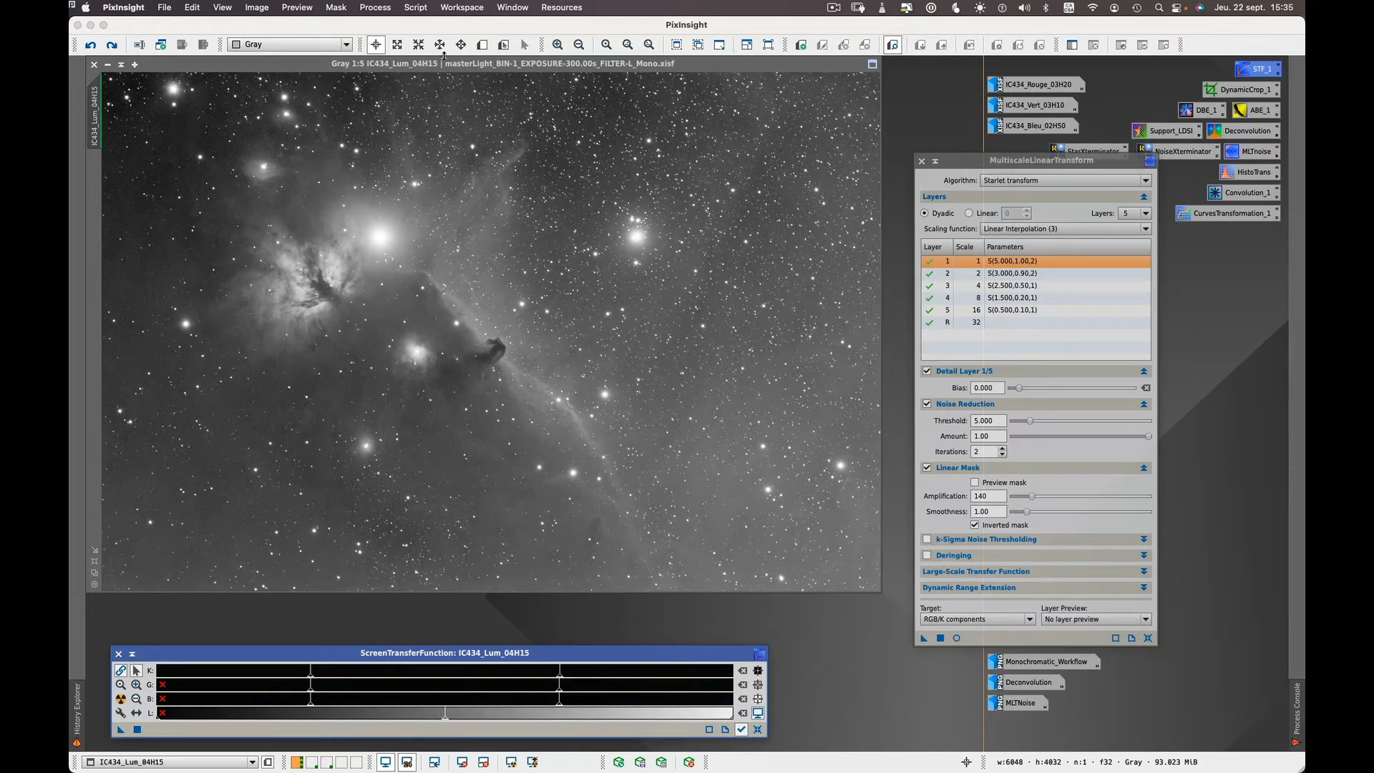
Define a preview about 1295 × 890 pixels around the Horsehead and the neighbouring bright nebula, and display it
left_click(482, 45)
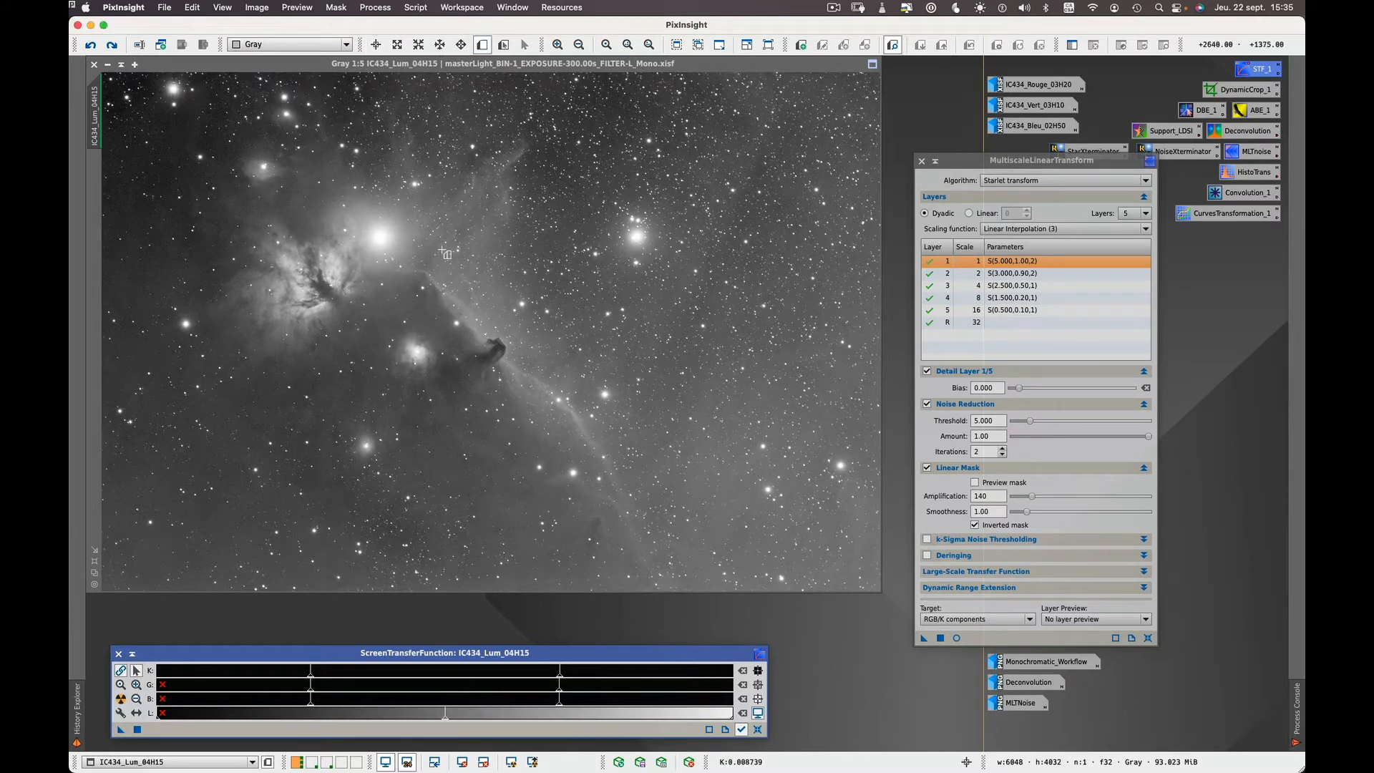
left_click_drag(367, 297, 537, 413)
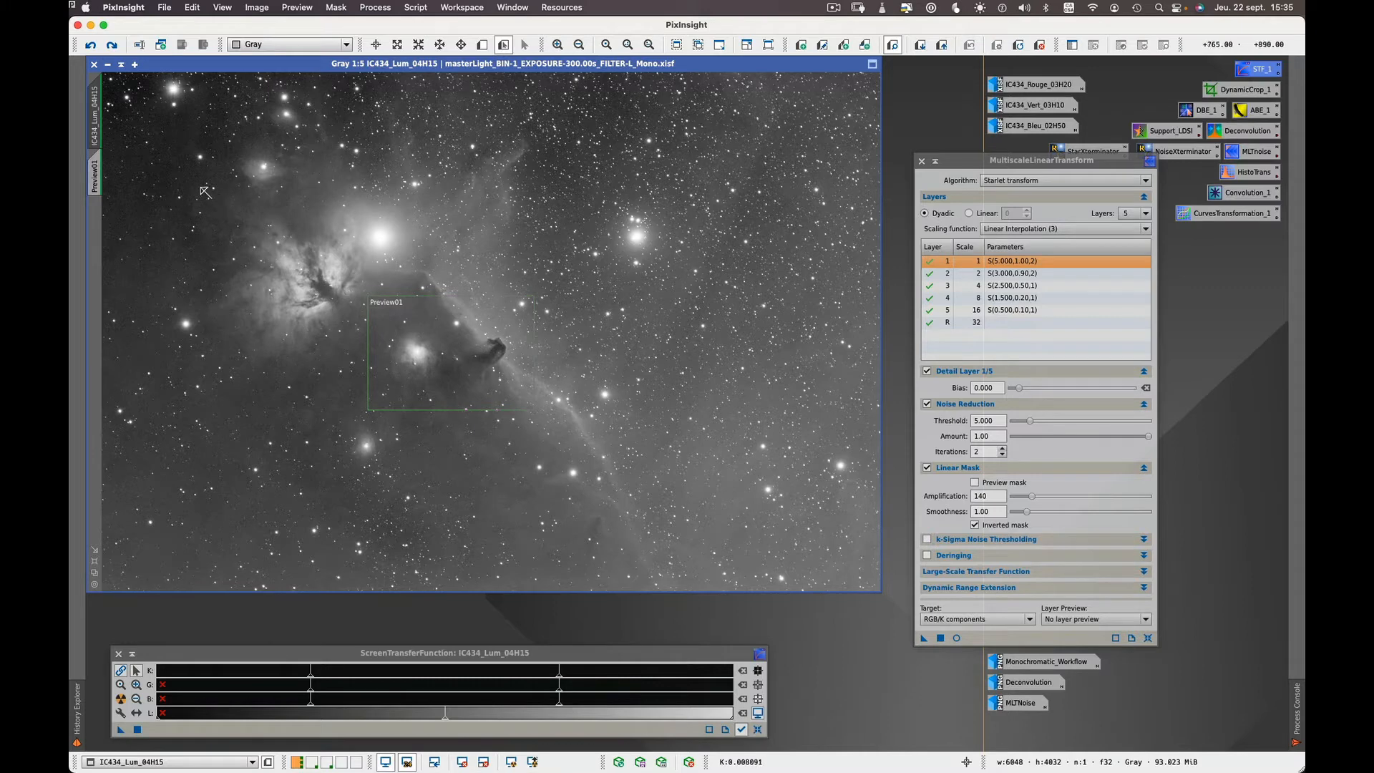
left_click(96, 174)
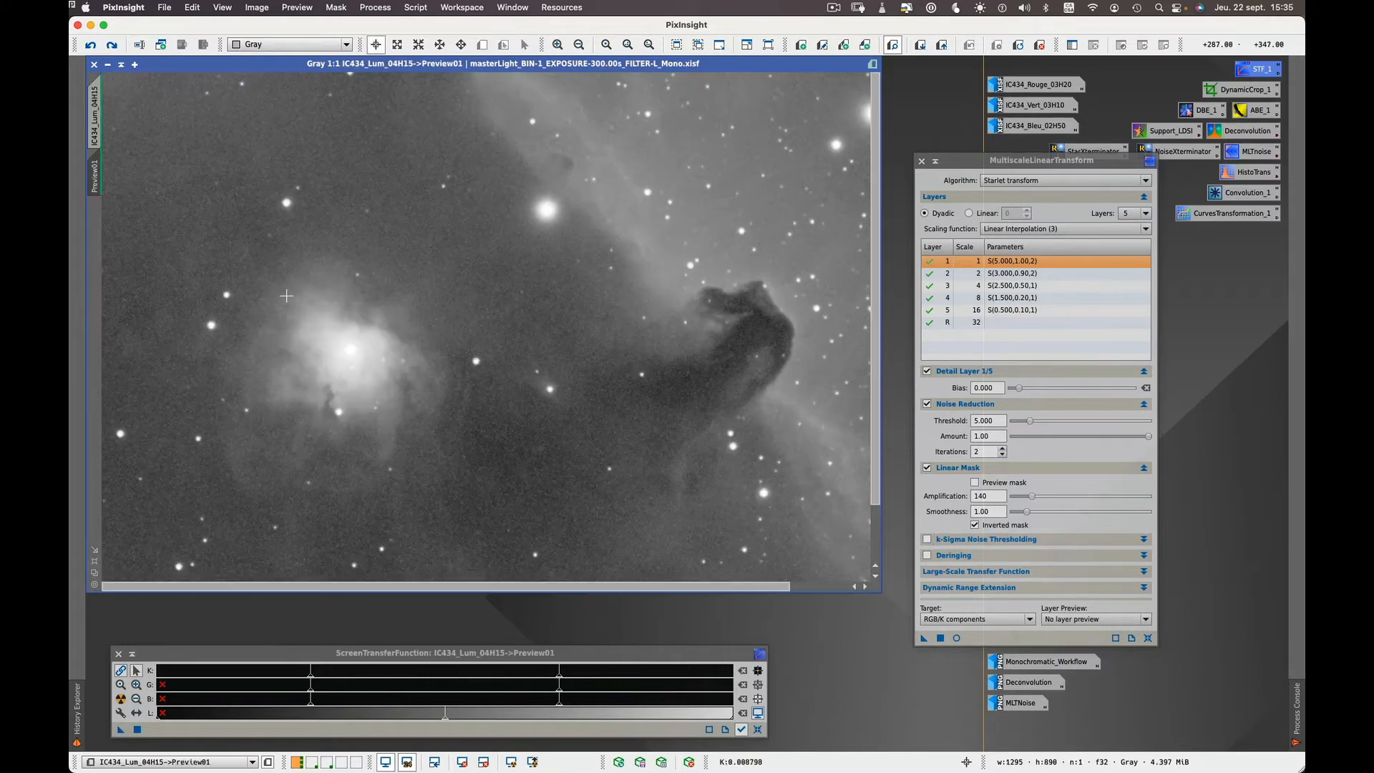
Widen the image window showing the preview and move the MultiscaleLinearTransform window clear of it
scroll(411, 361, "down", 1)
scroll(410, 361, "up", 1)
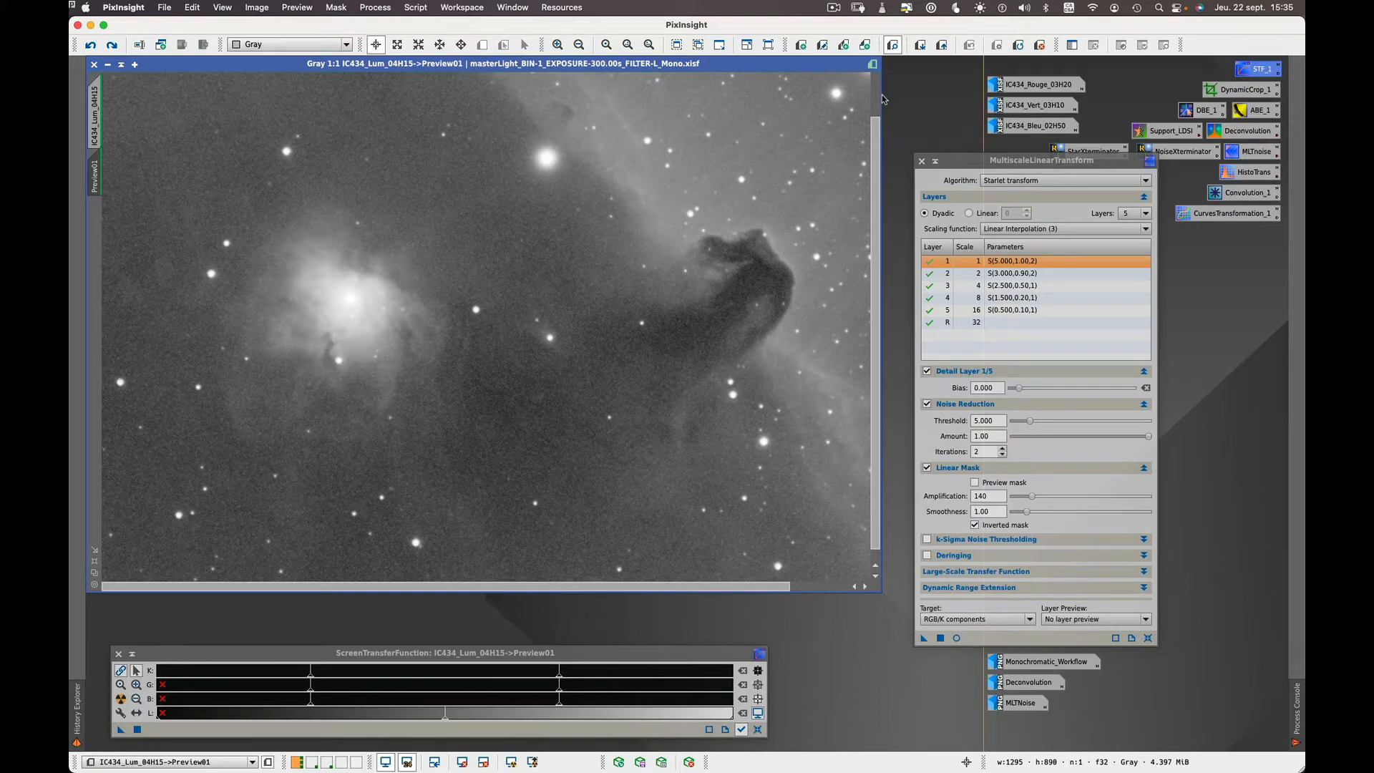
left_click_drag(881, 98, 958, 101)
left_click_drag(1017, 162, 1118, 159)
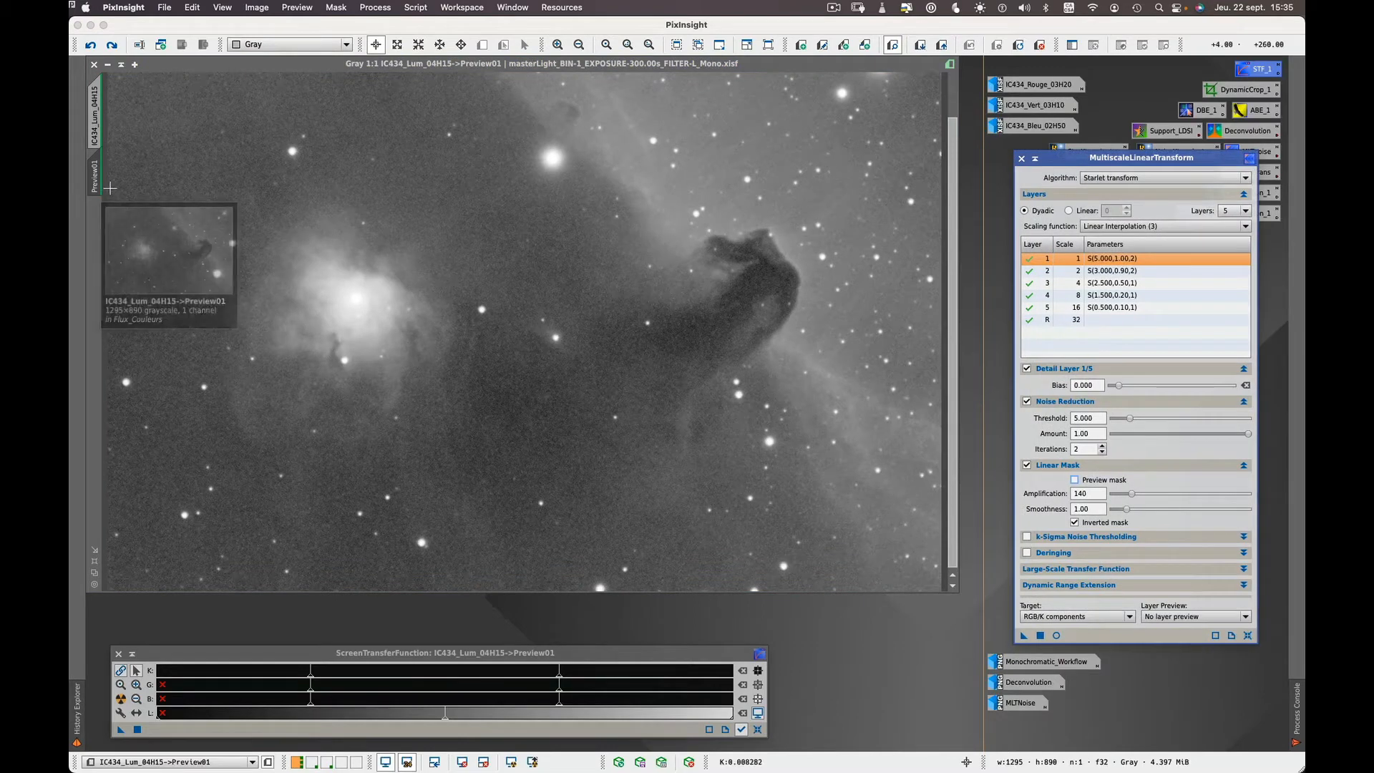
Duplicate the Horsehead preview and switch between the copy and the original
left_click_drag(98, 179, 96, 231)
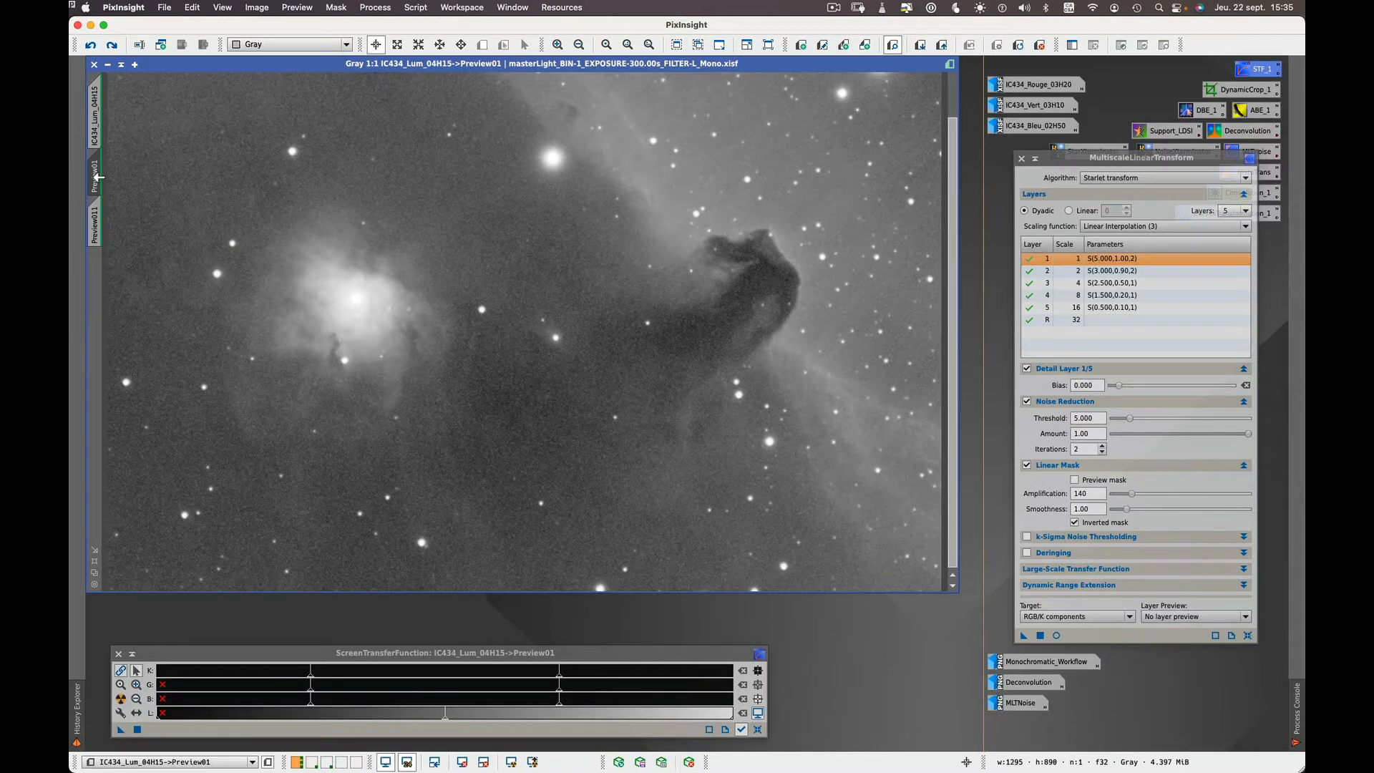
left_click(97, 218)
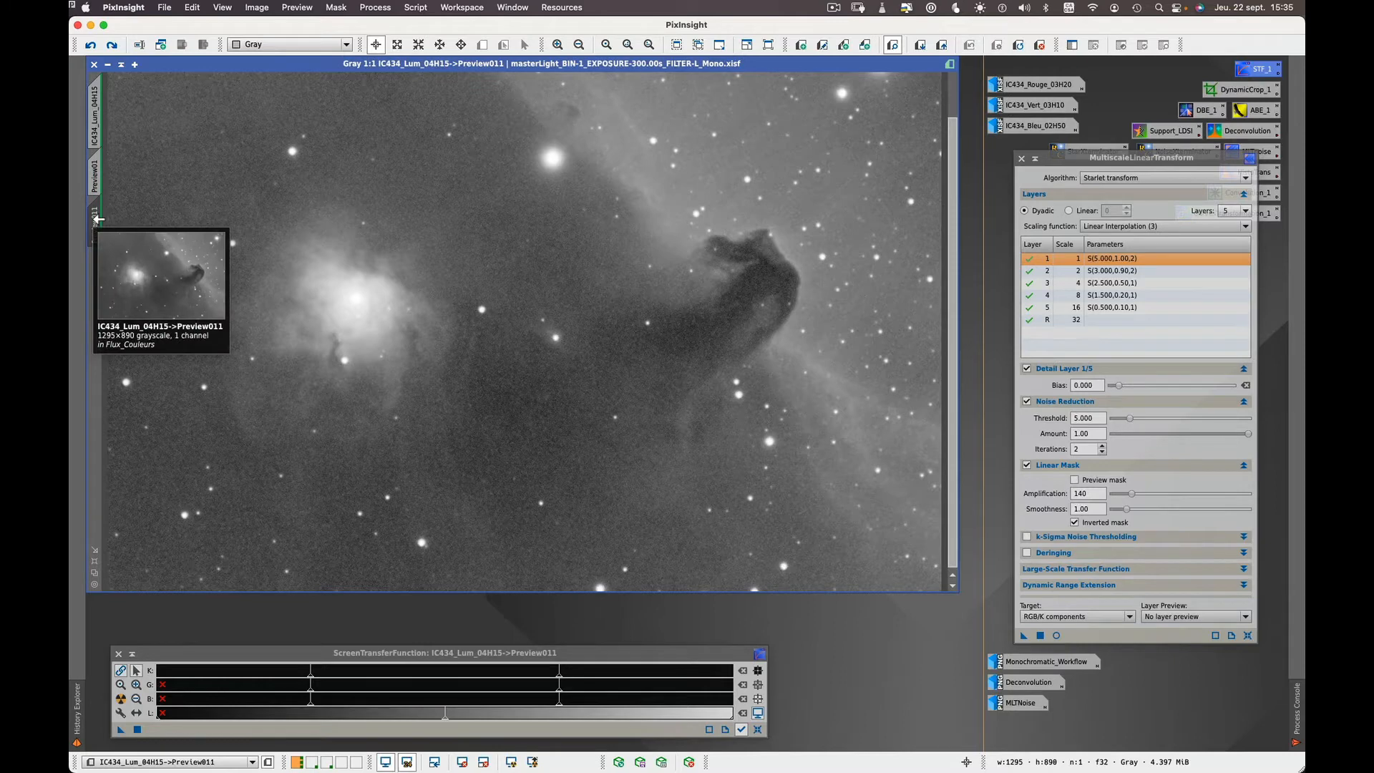
left_click(98, 174)
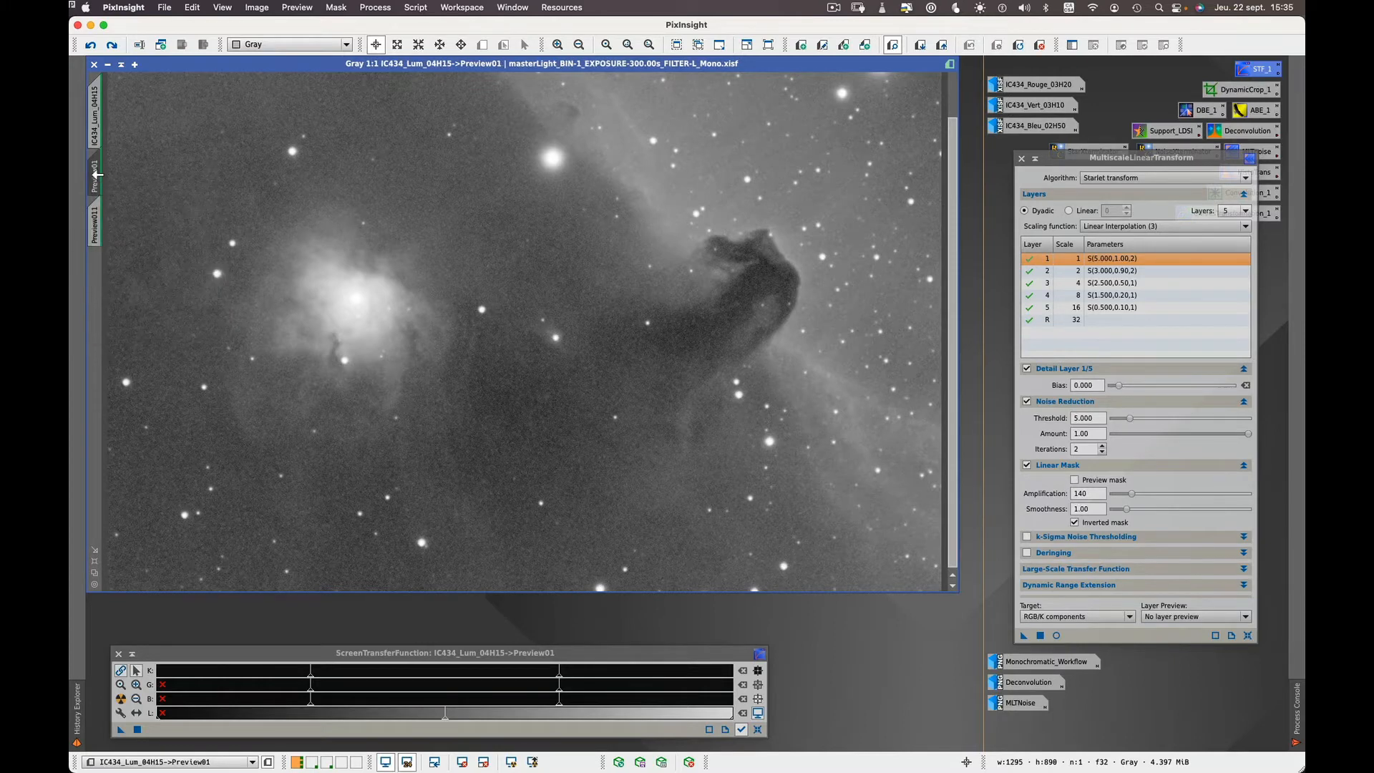
left_click(98, 222)
left_click(97, 176)
left_click(99, 220)
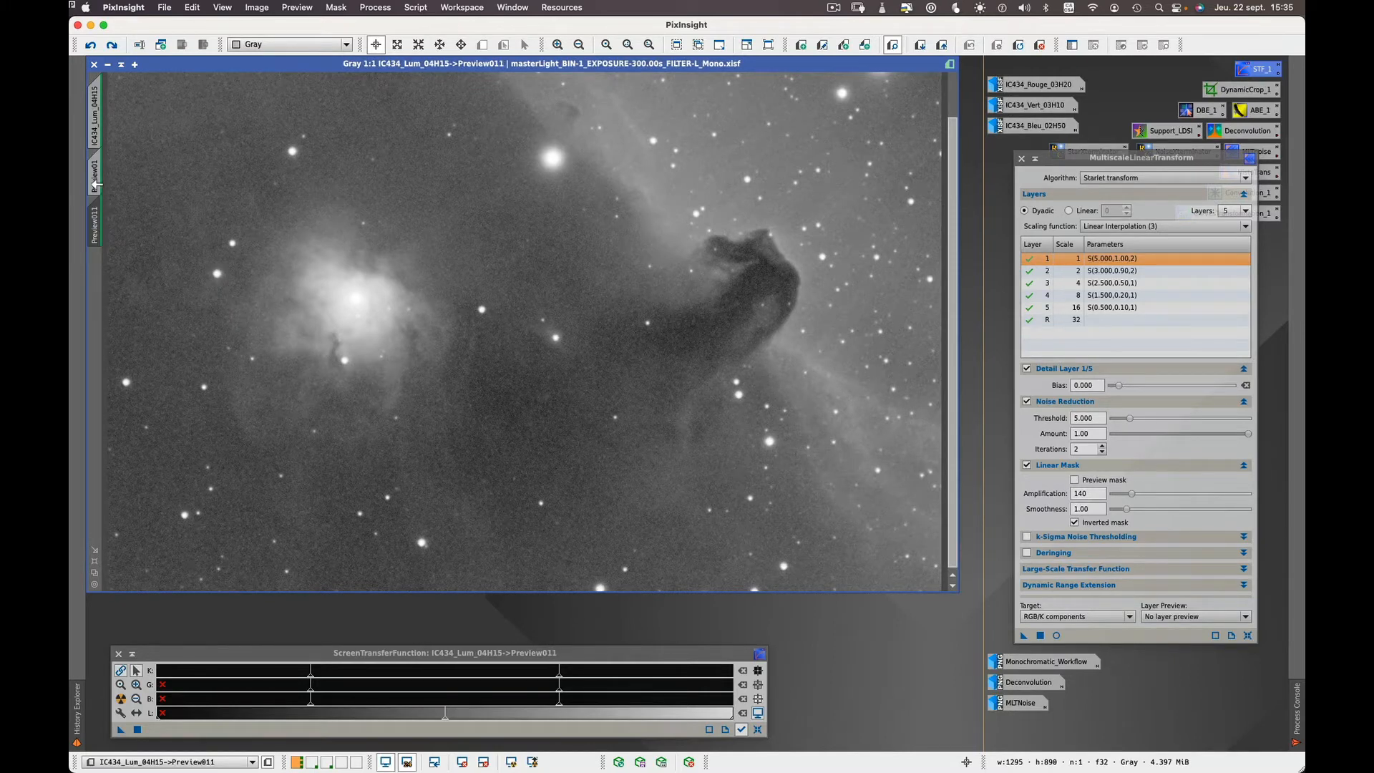
Make a second copy of Preview01, match its zoom and position to the original, and return to Preview01
left_click(98, 180)
left_click_drag(95, 179, 94, 272)
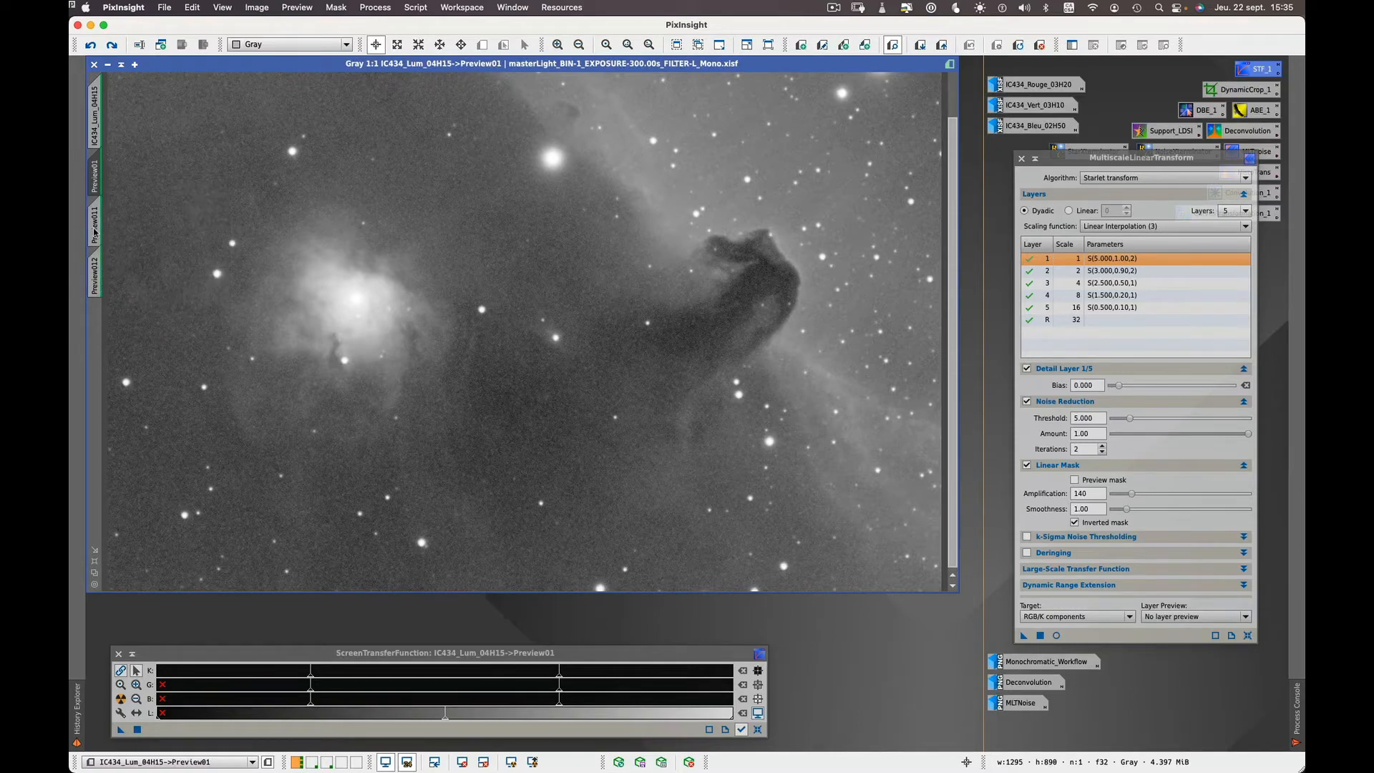
left_click(95, 219)
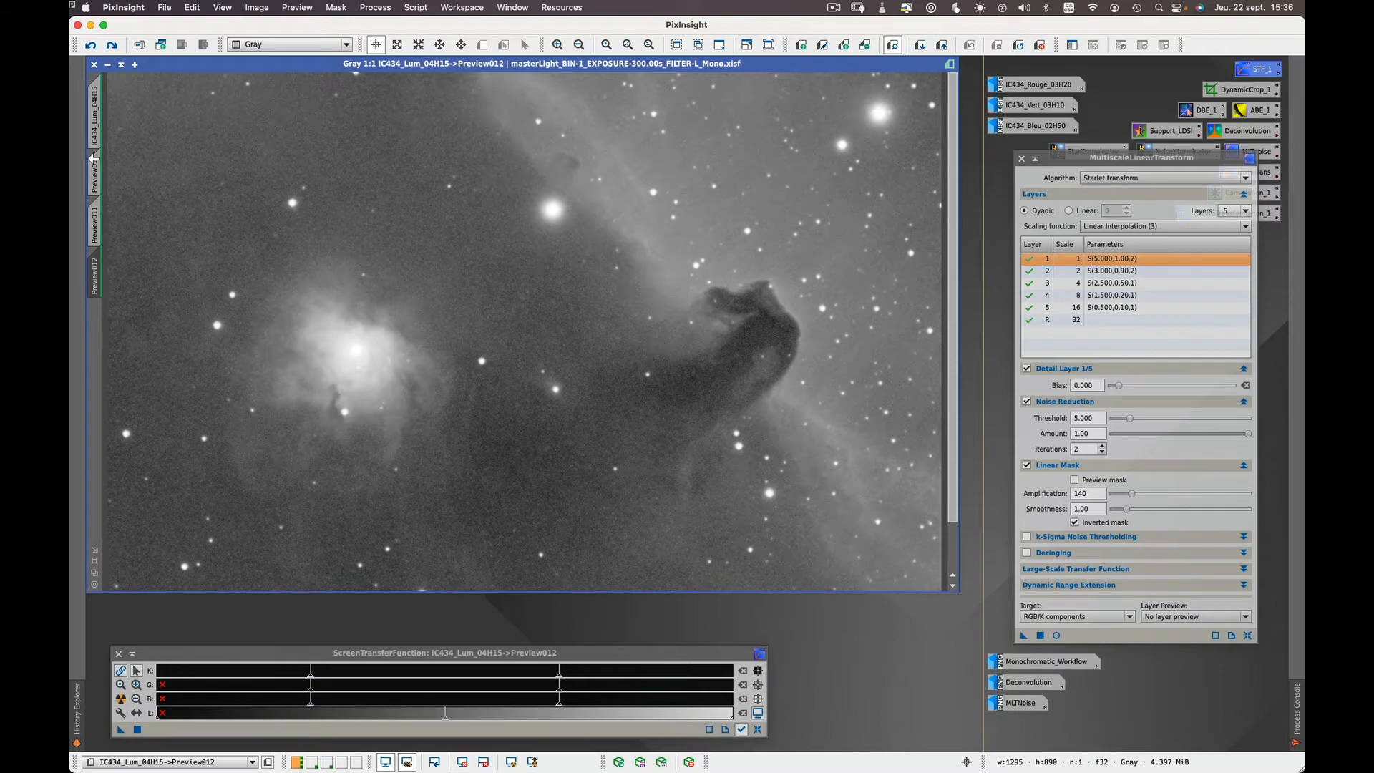
left_click(98, 254)
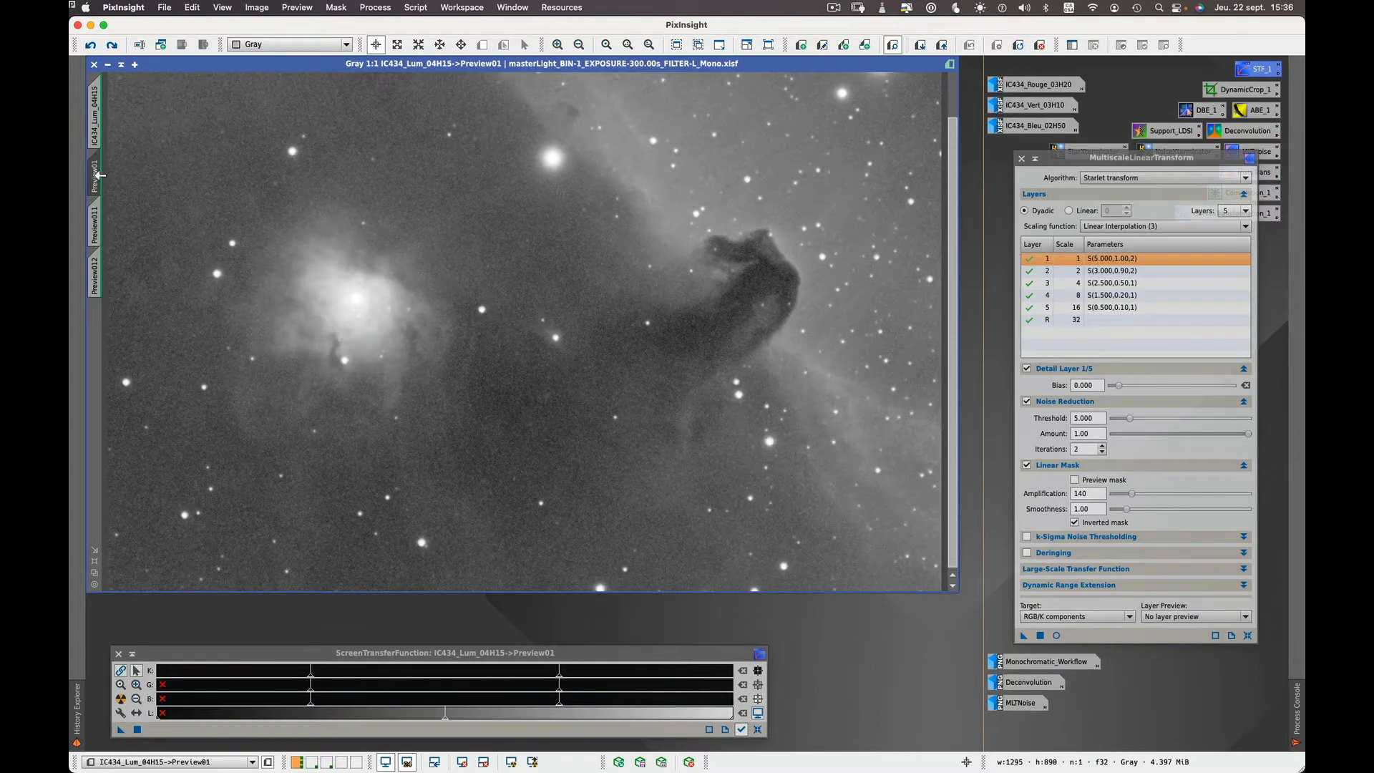
left_click_drag(97, 175, 95, 279)
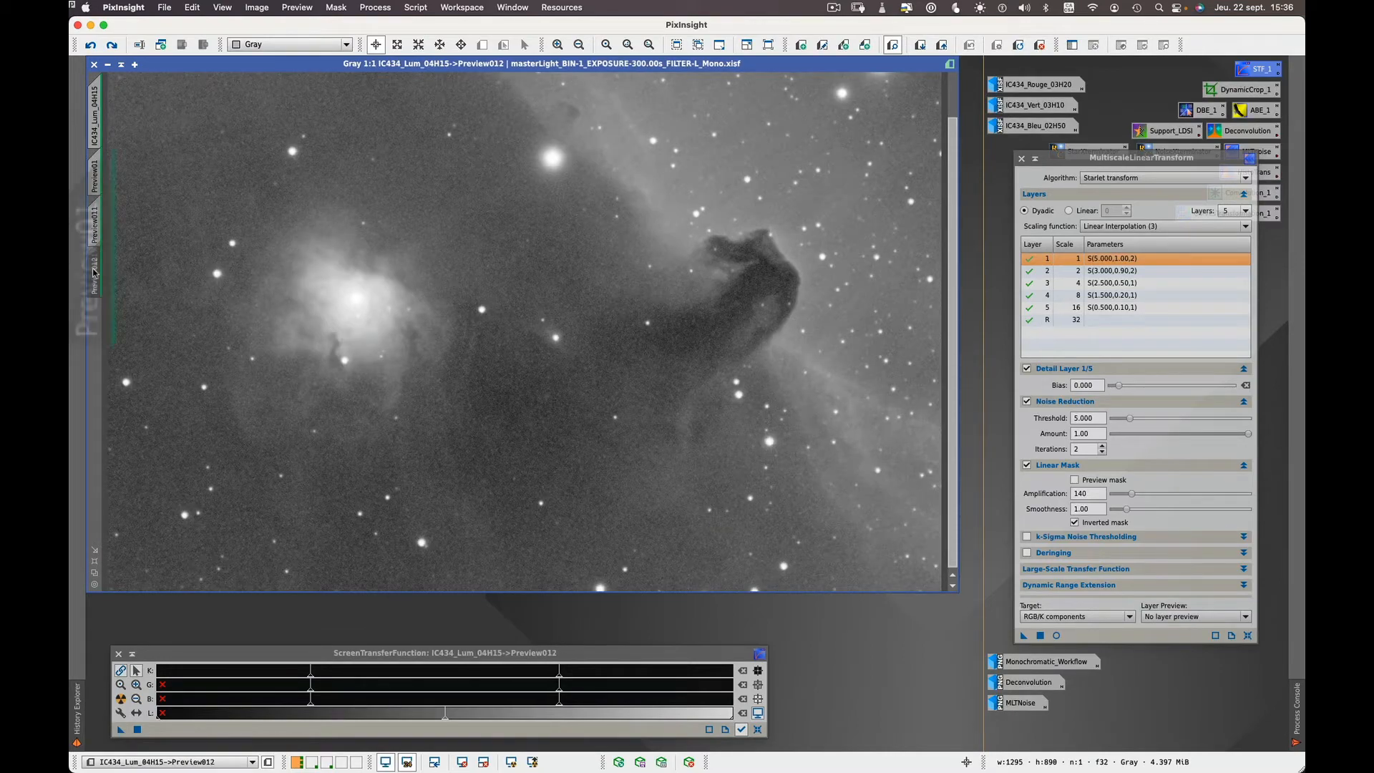
left_click(95, 176)
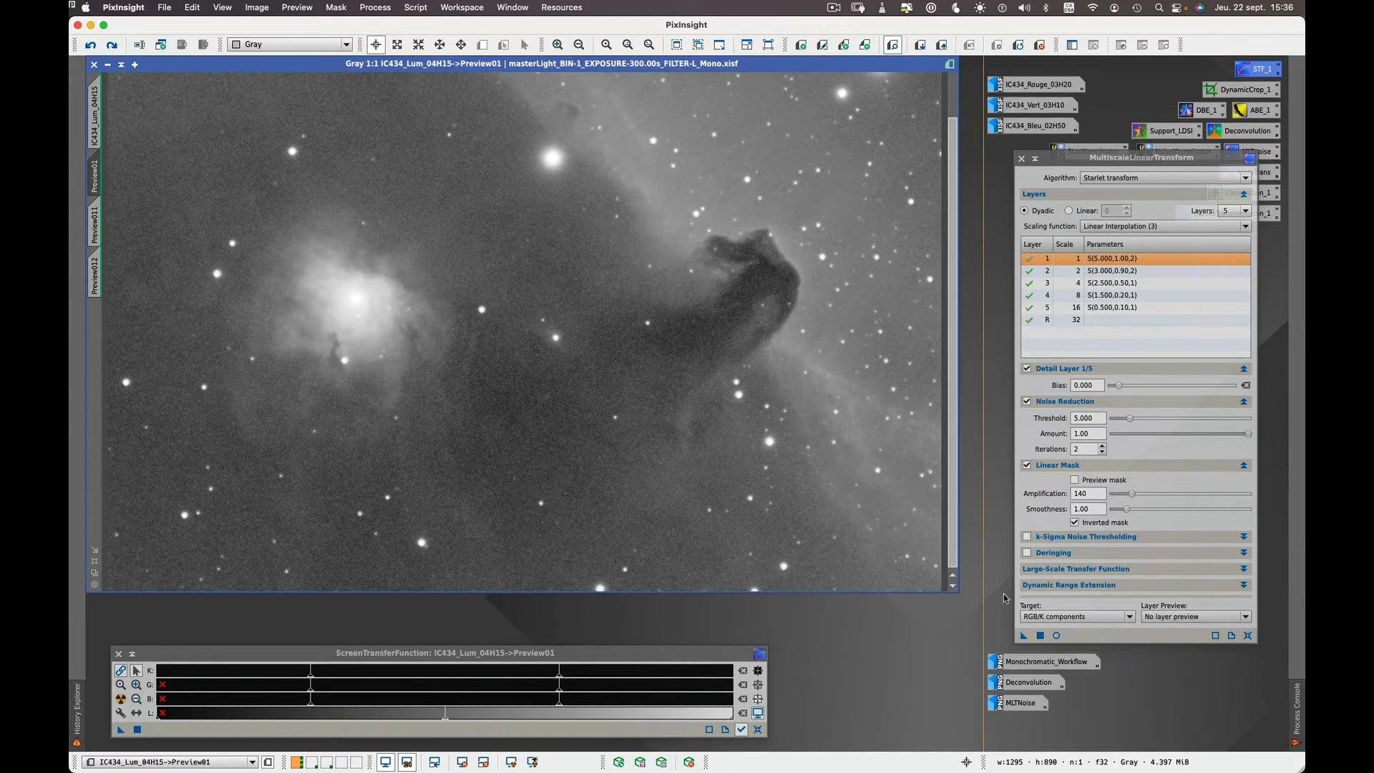
Show the noise reduction of Preview01 in a maximized real-time preview
left_click(1056, 635)
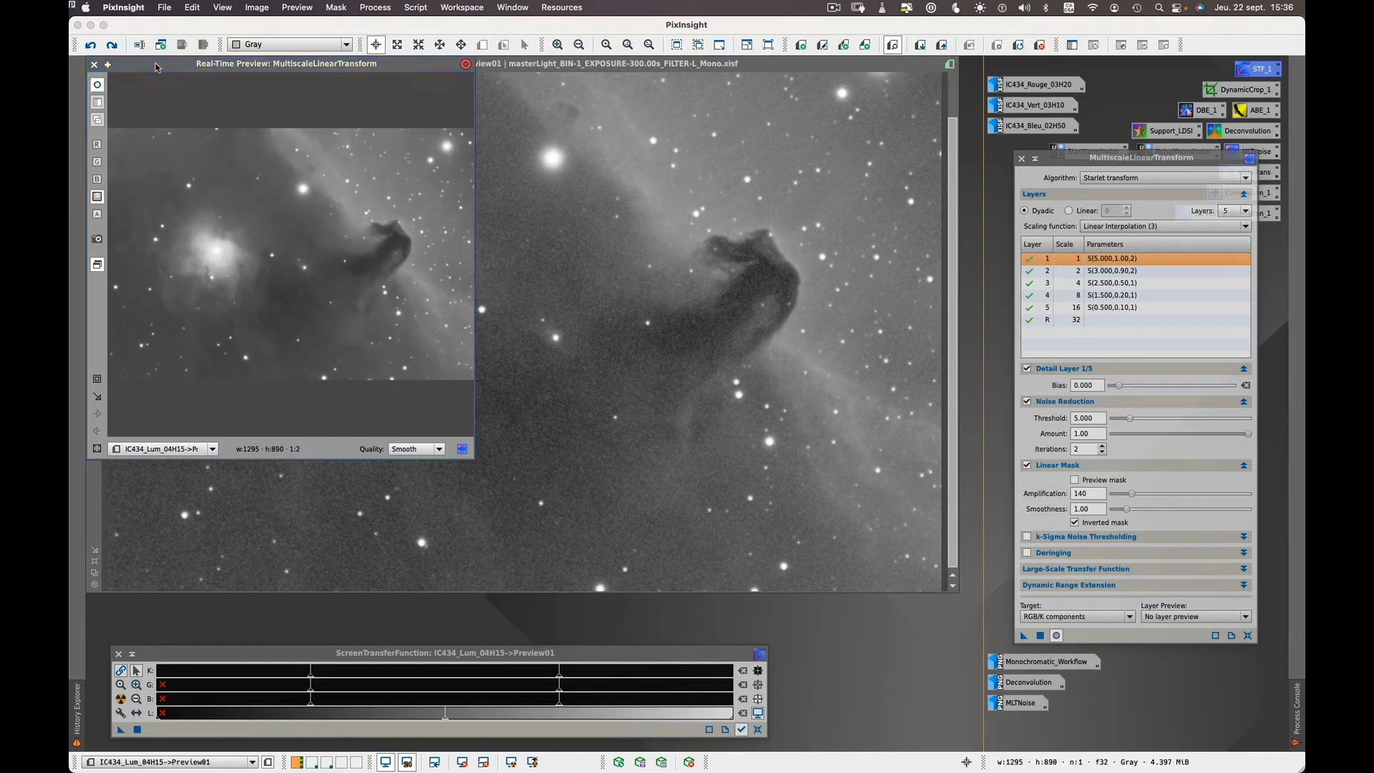
left_click(107, 64)
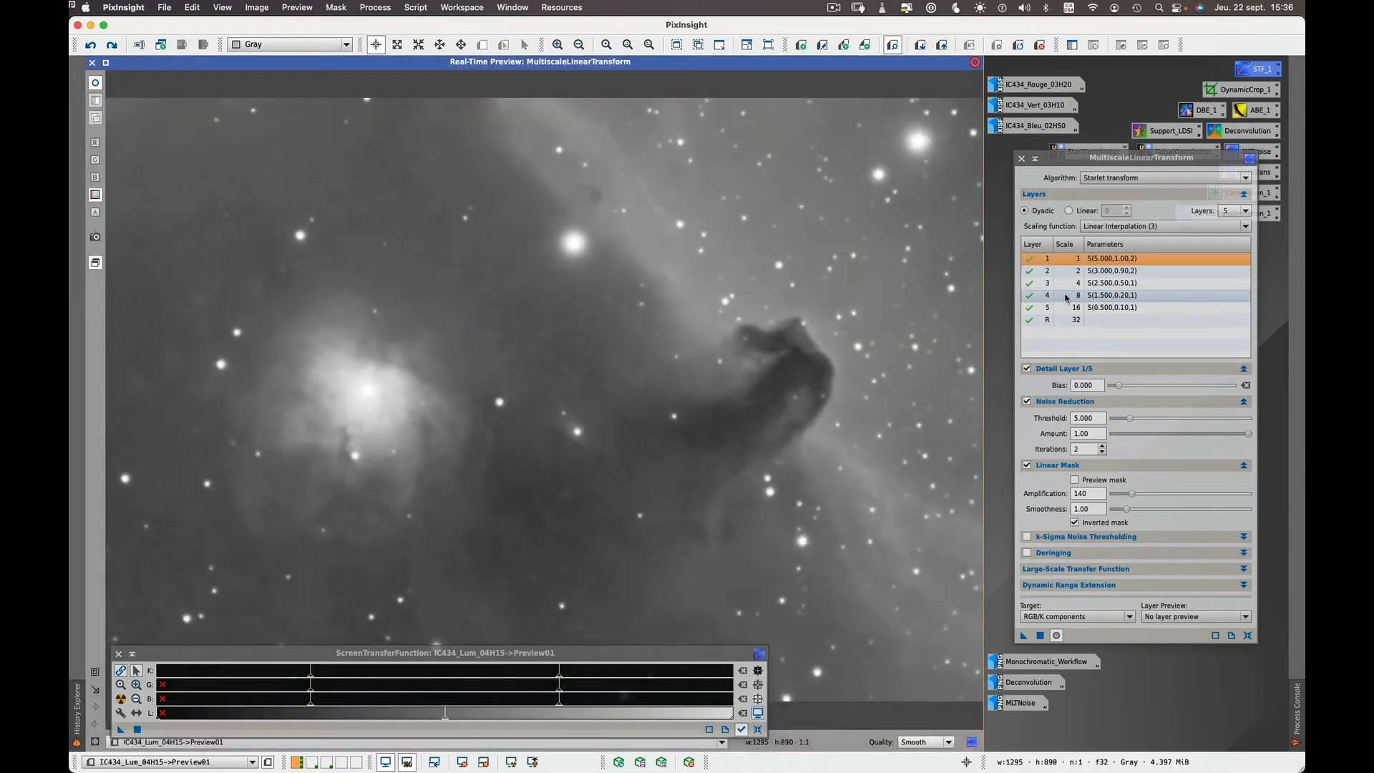
Disable detail layers 1 through 5 one after another, checking each layer's removal in the real-time preview
double_click(1039, 262)
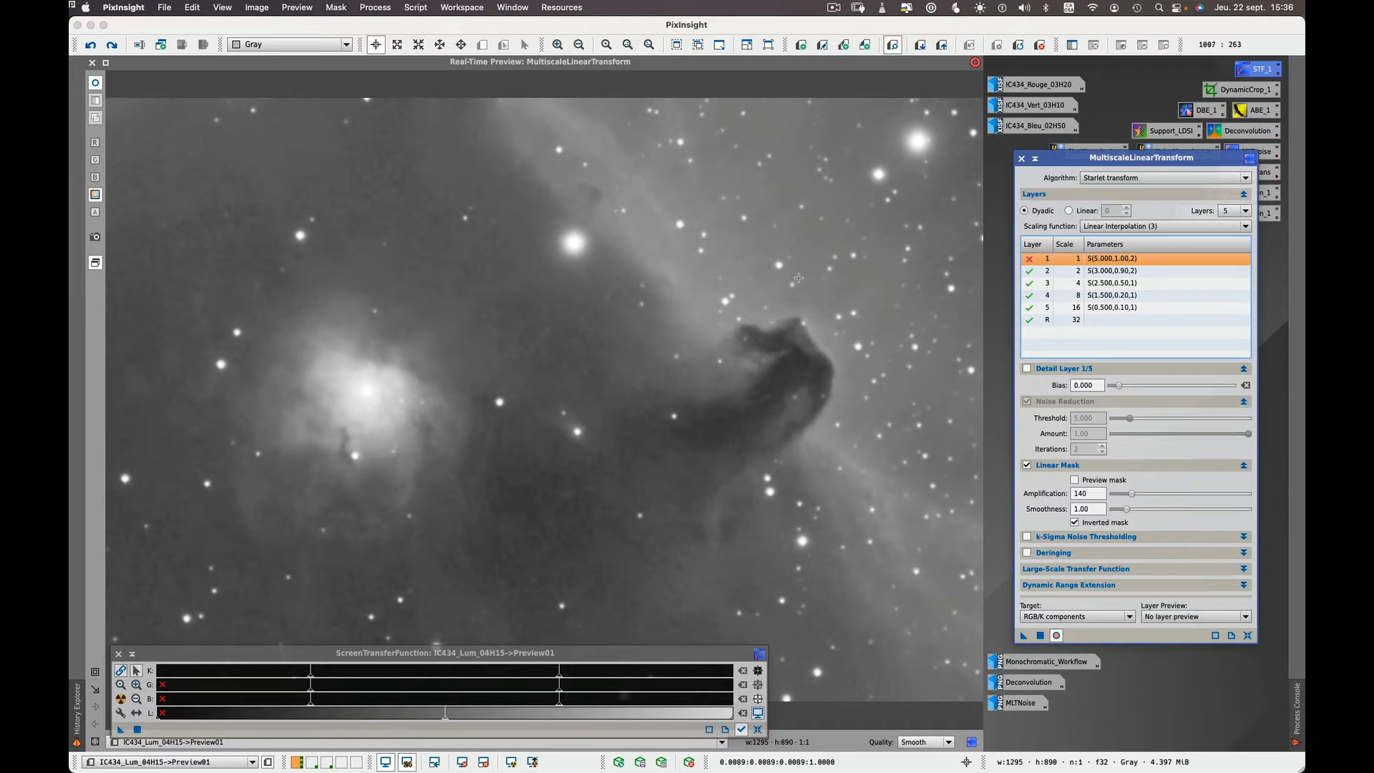
double_click(1039, 272)
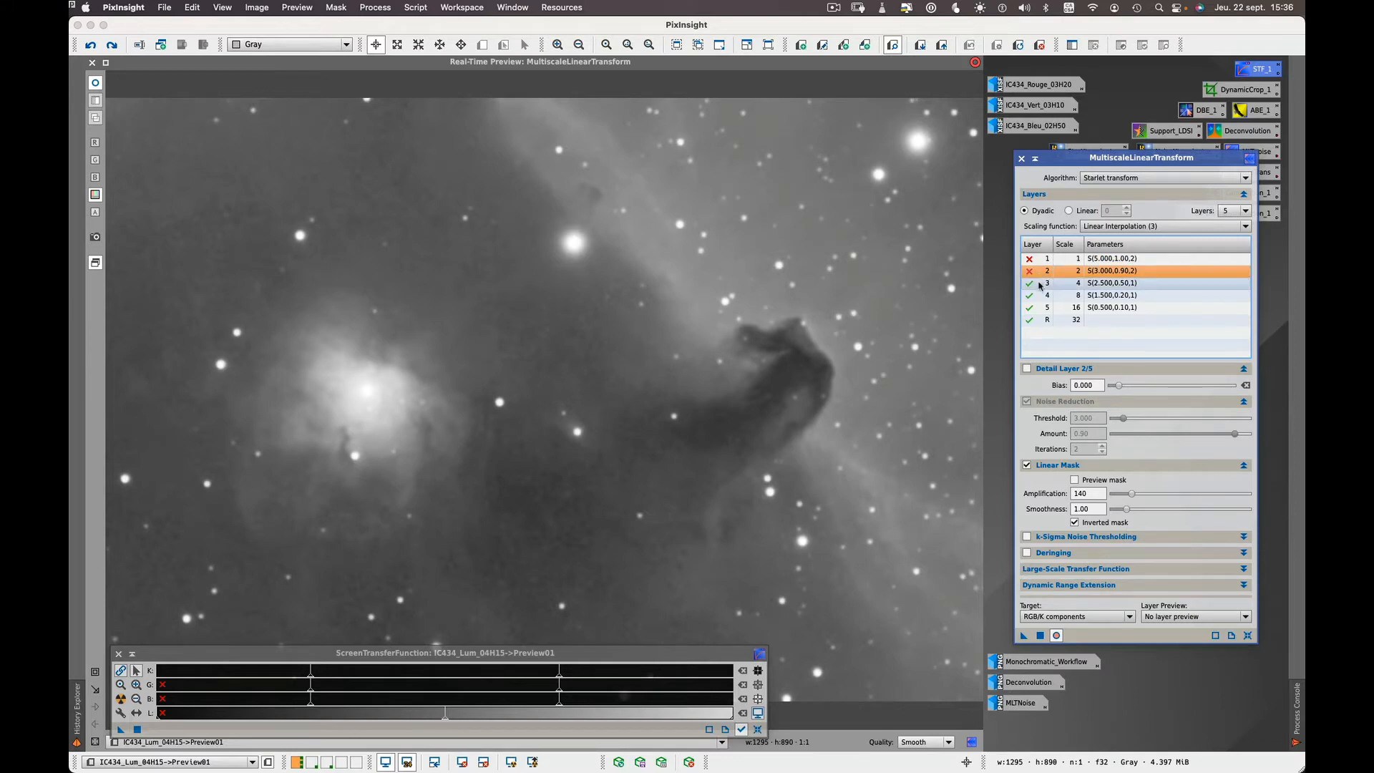
double_click(1039, 284)
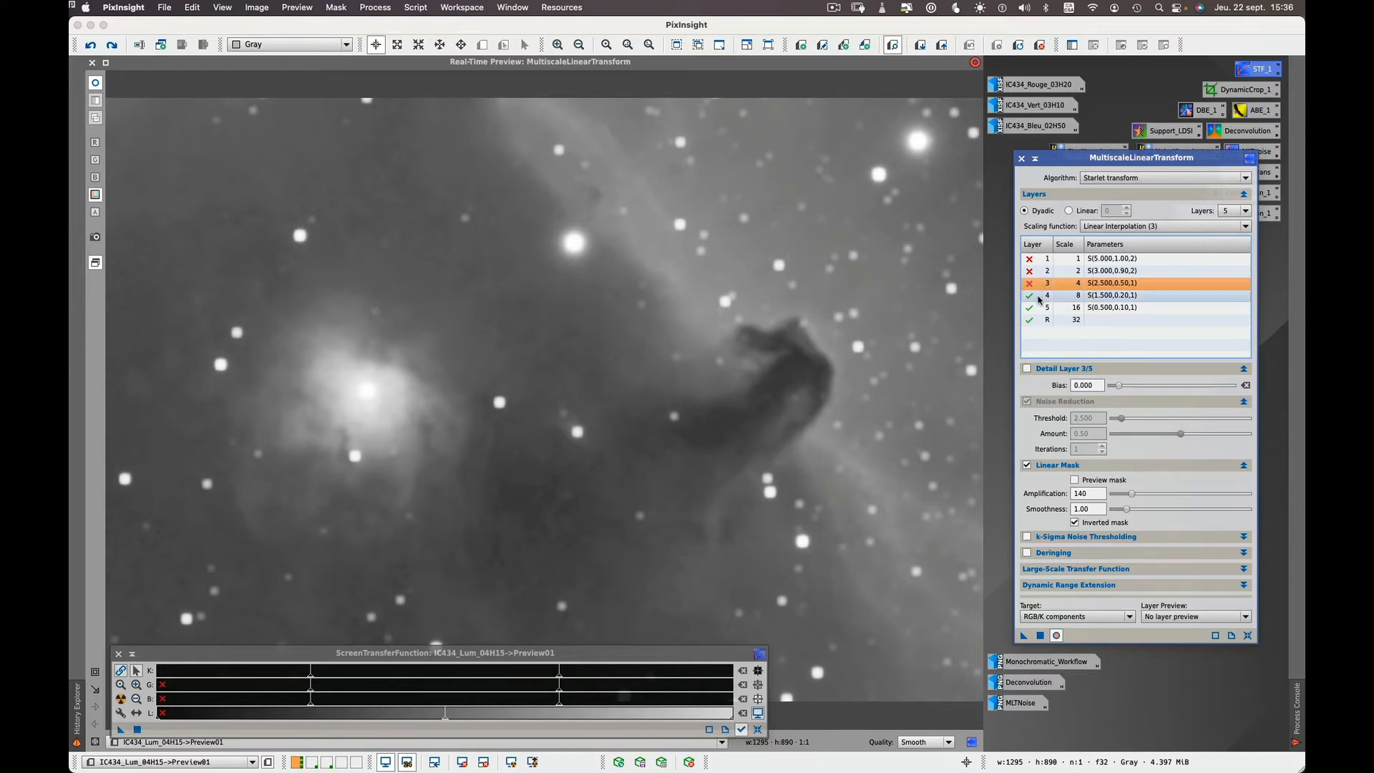
double_click(1040, 296)
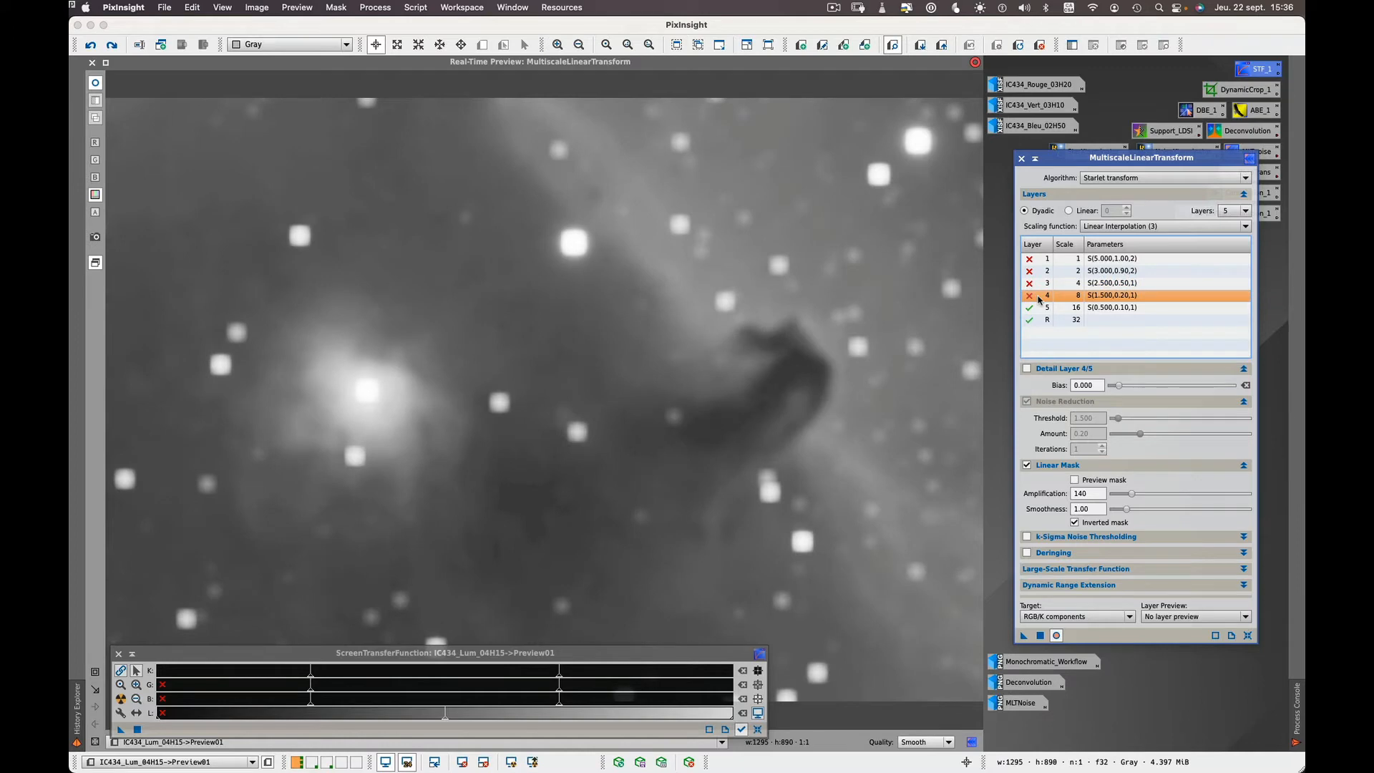
double_click(1041, 308)
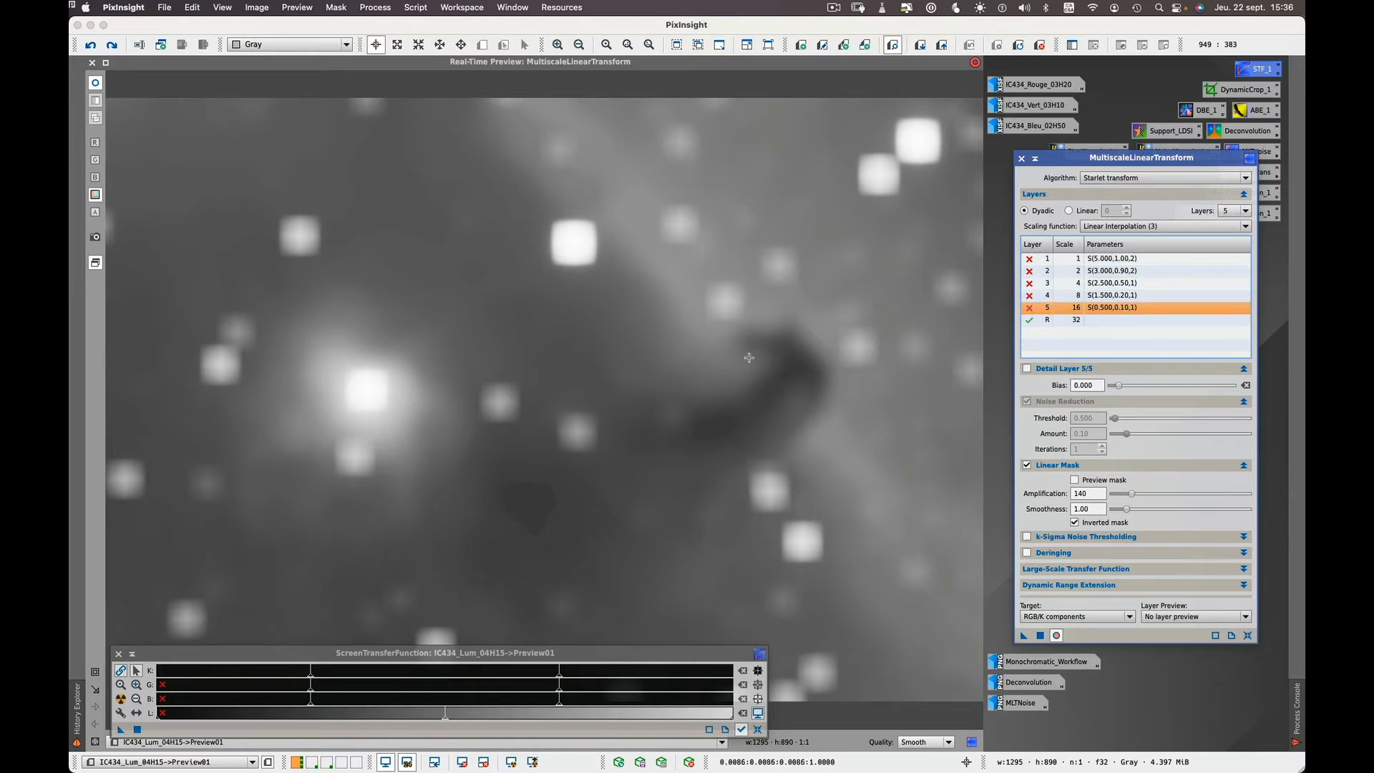
Re-enable the detail layers one by one from layer 5 back to layer 1
double_click(1042, 308)
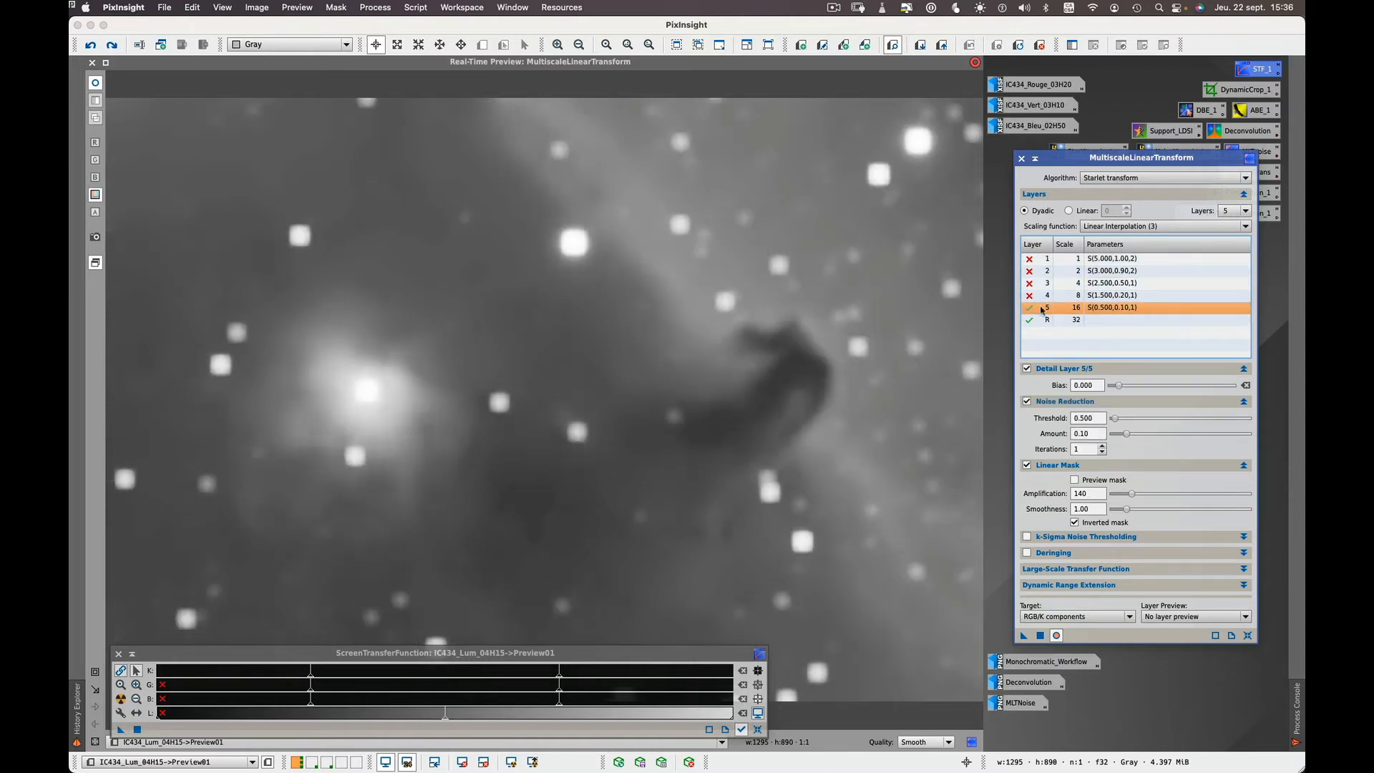
double_click(1034, 296)
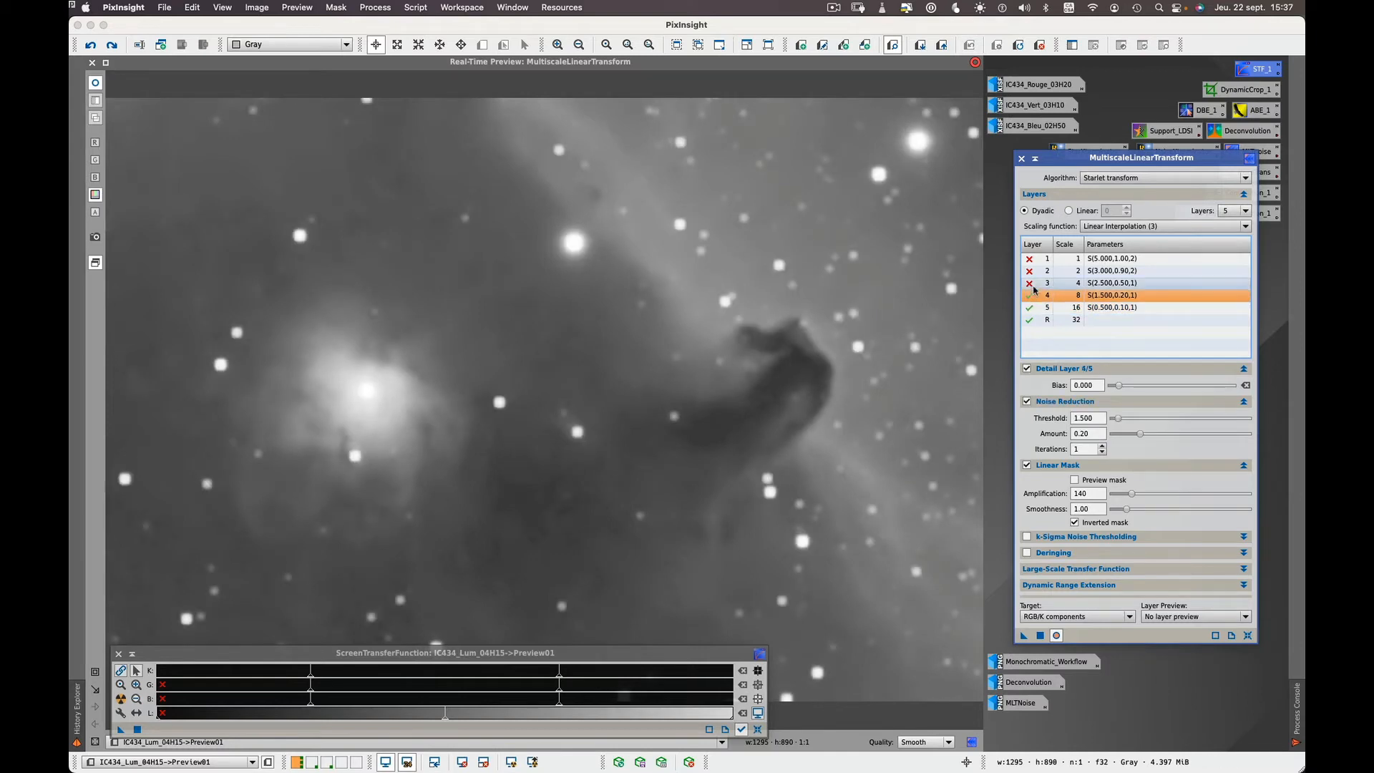
left_click(1035, 285)
double_click(1038, 284)
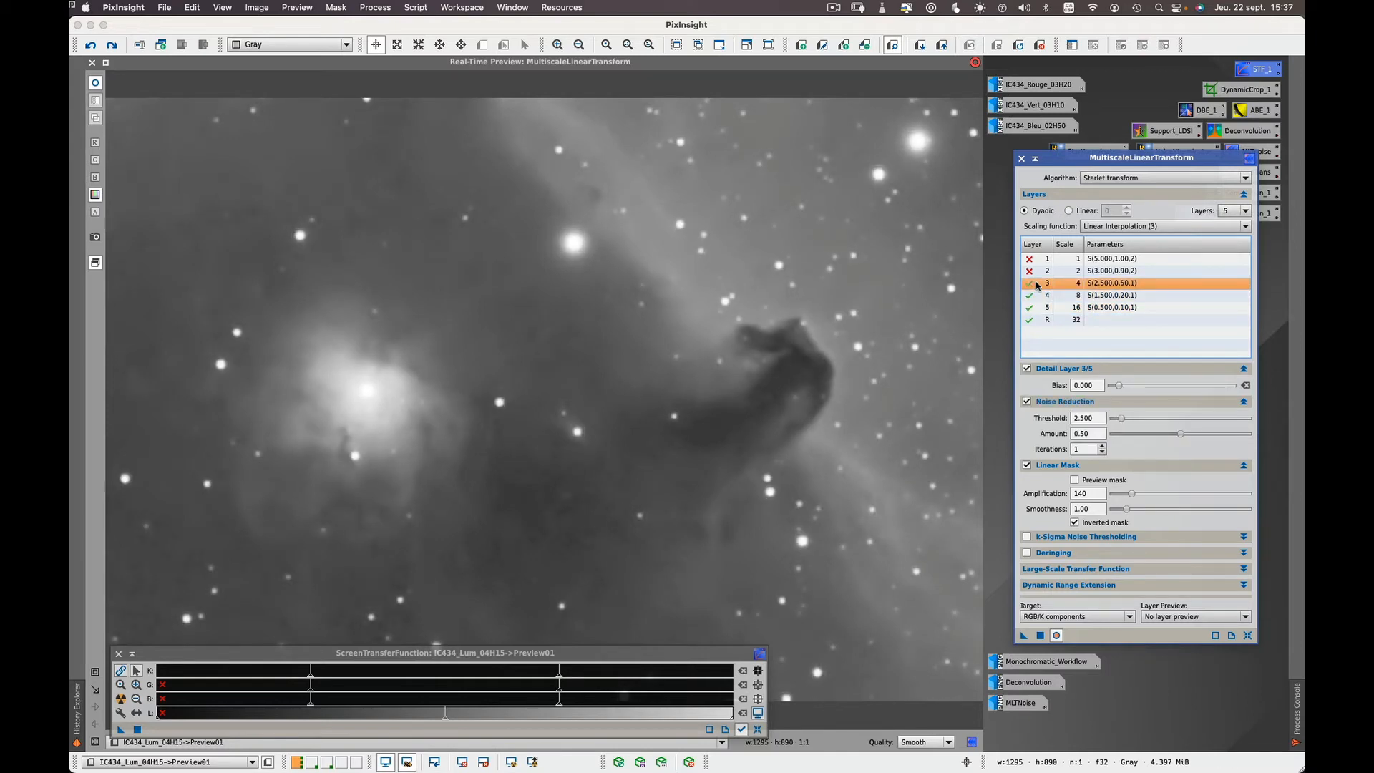
double_click(1040, 273)
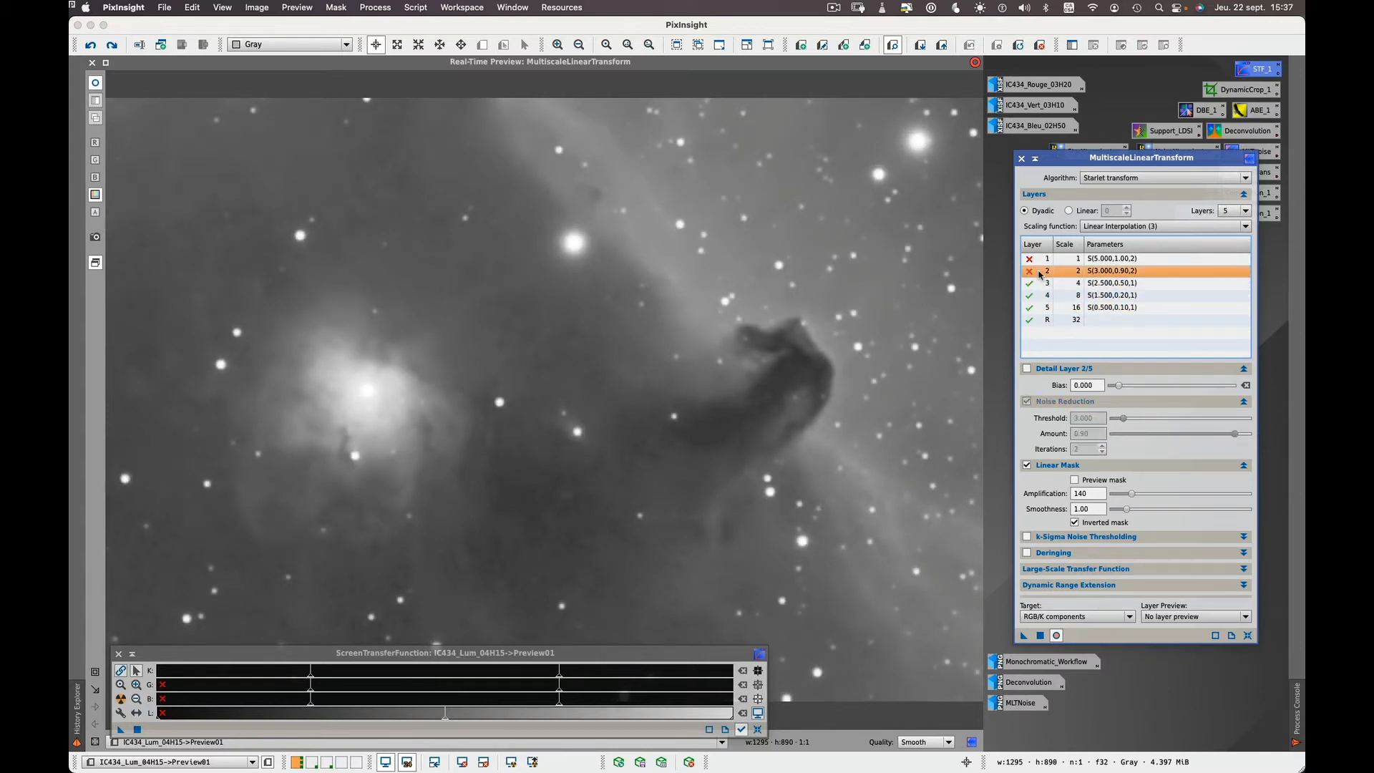
double_click(1038, 261)
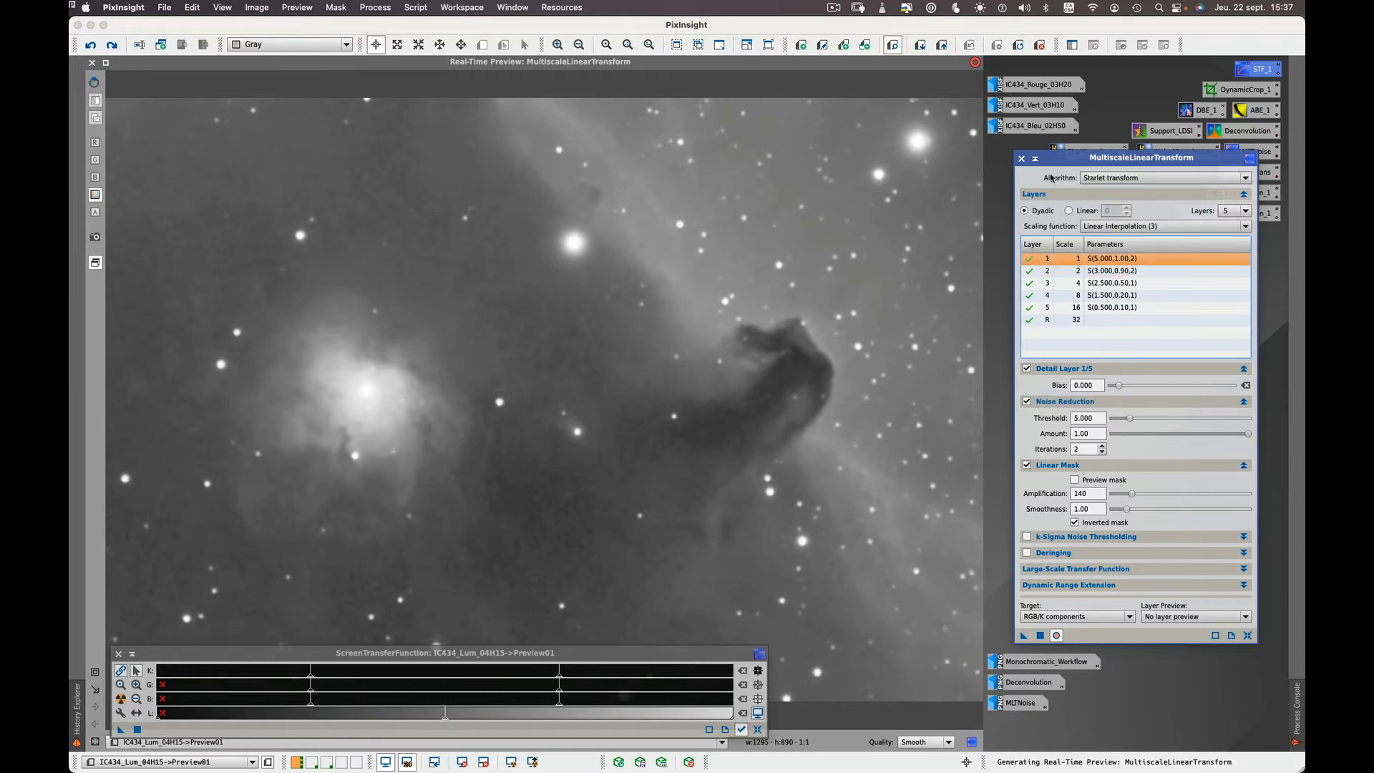
Examine the noise reduction threshold, amount and iterations of detail layers 1 through 5
left_click_drag(1053, 161, 1040, 166)
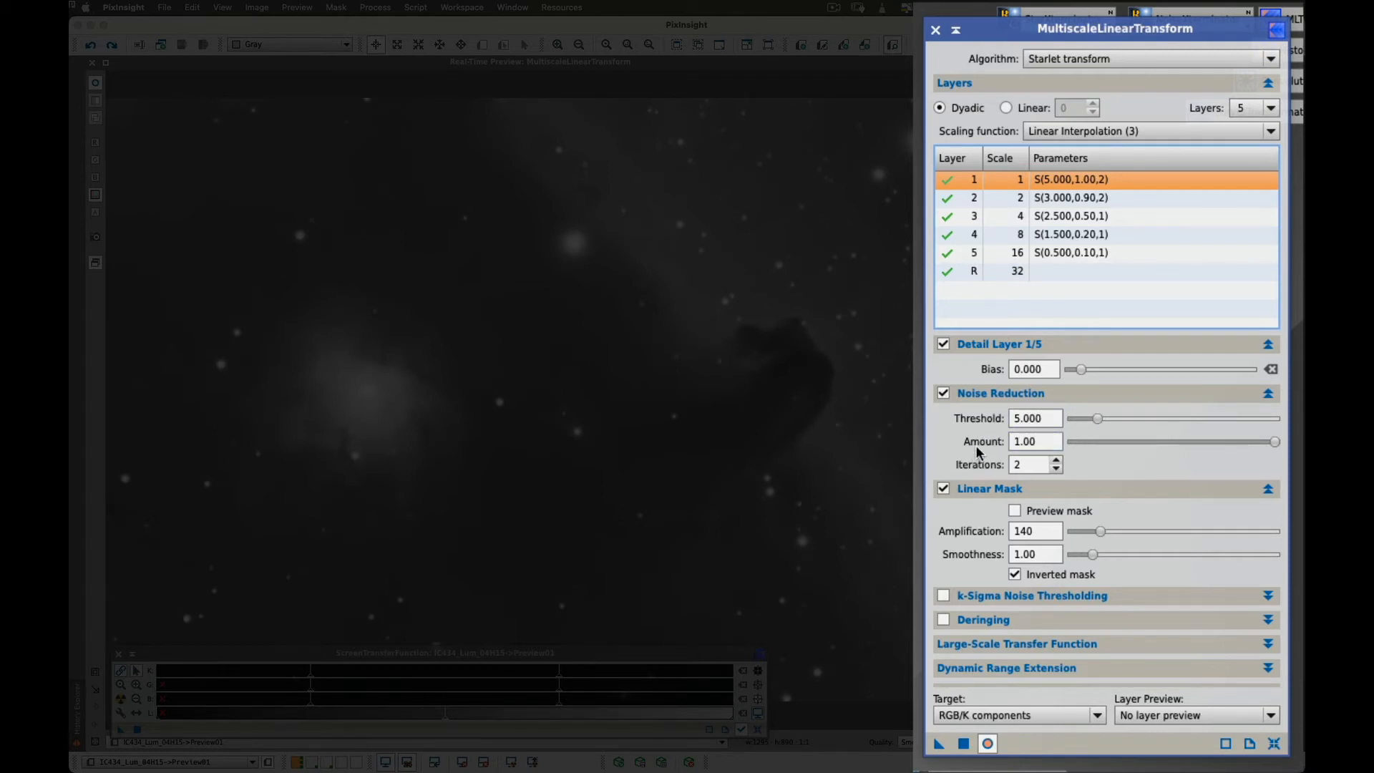
mouse_move(979, 452)
left_click(1084, 199)
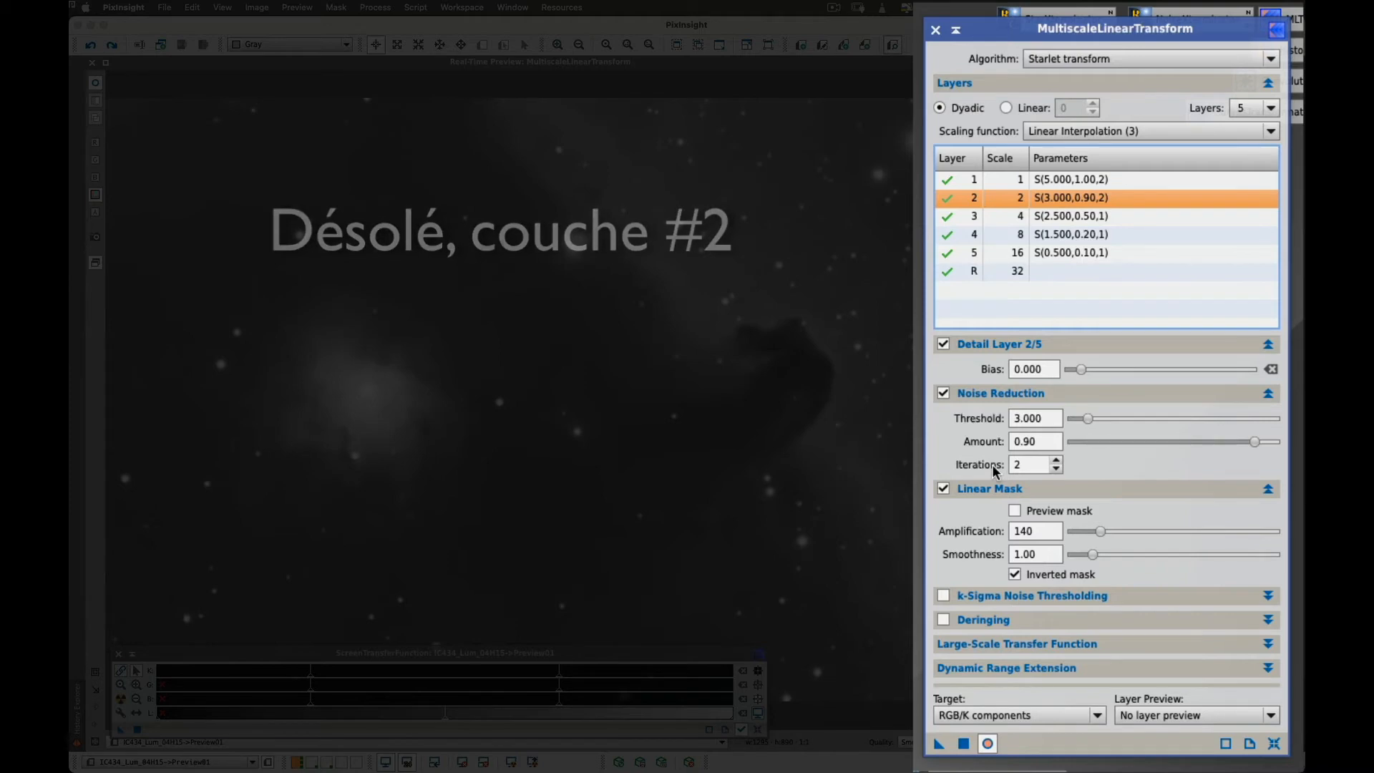
left_click(1049, 215)
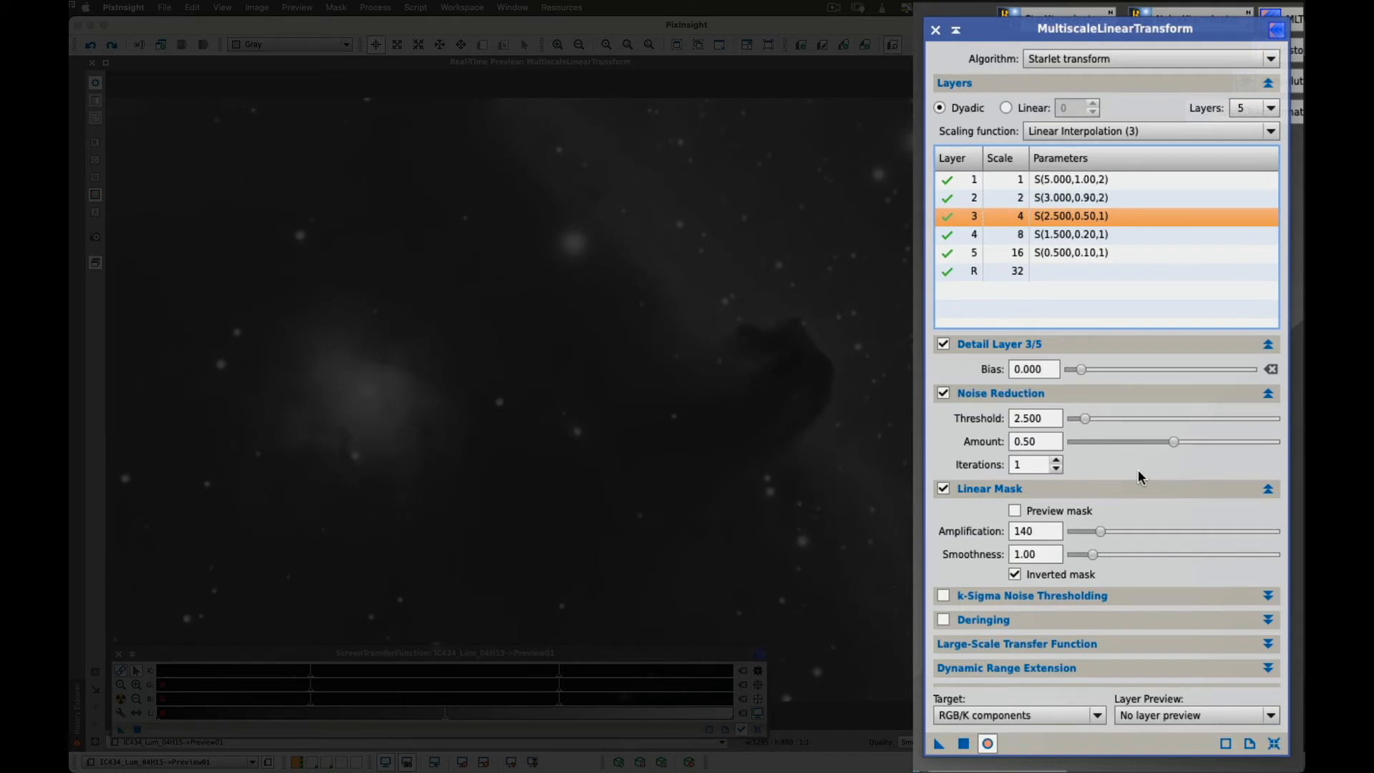
left_click(1076, 237)
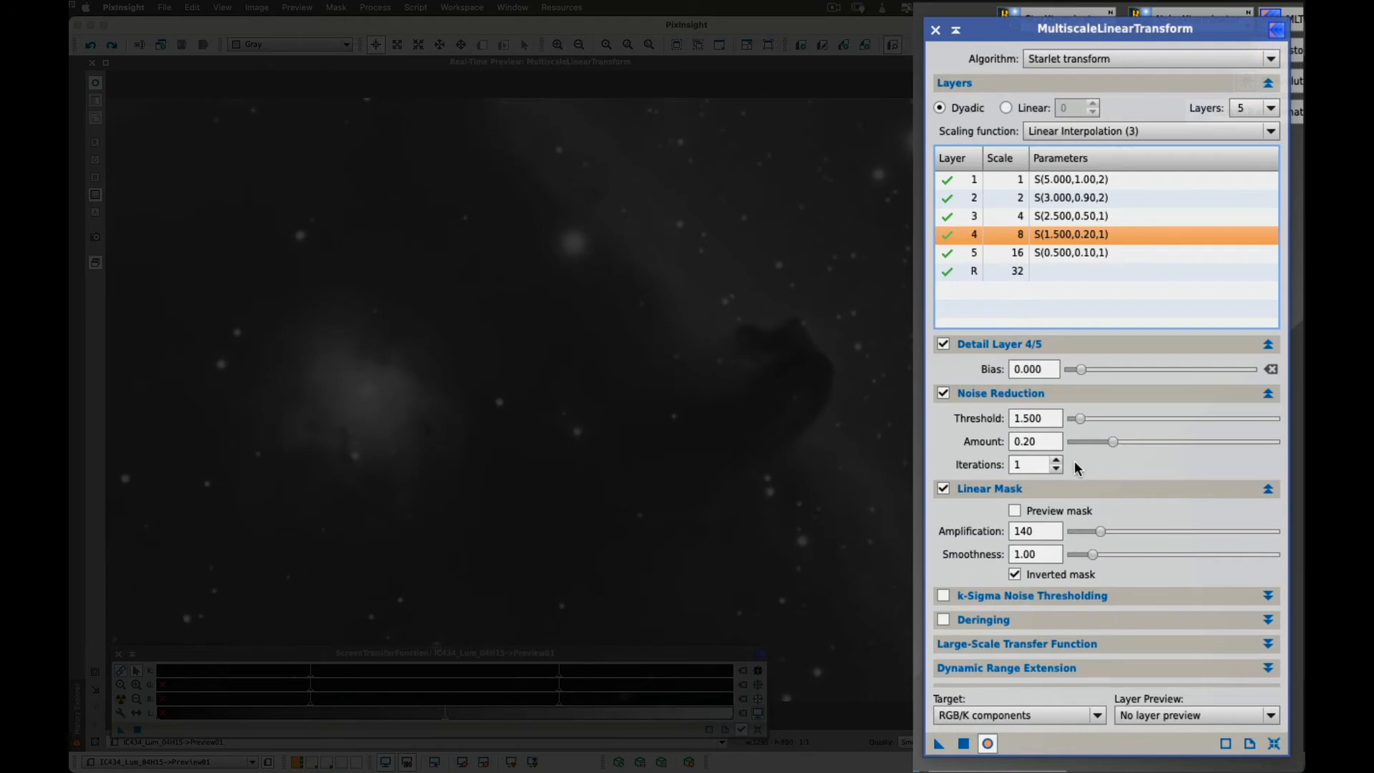
left_click(1076, 252)
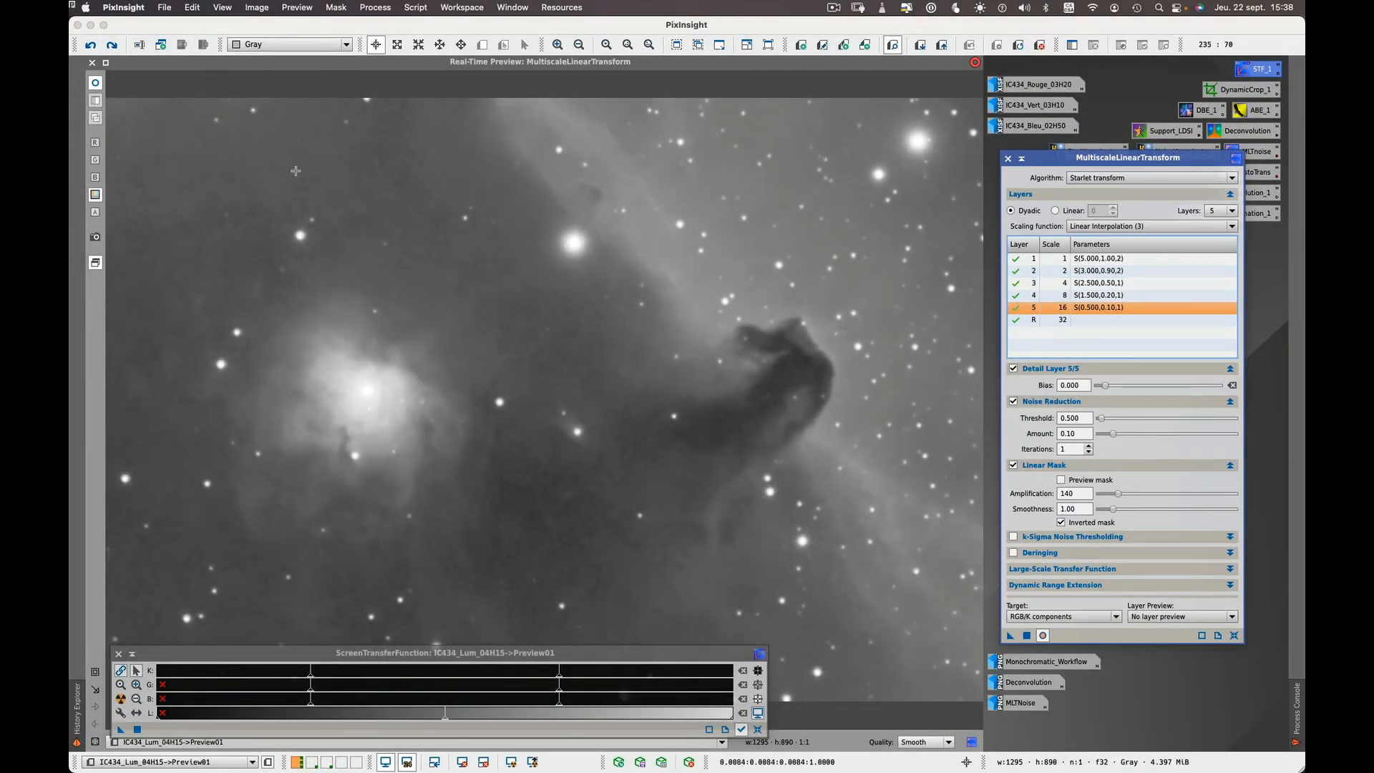
Close the real-time preview, then apply the noise reduction to Preview01 with 1 iteration each for layers 1 and 2
left_click(1113, 259)
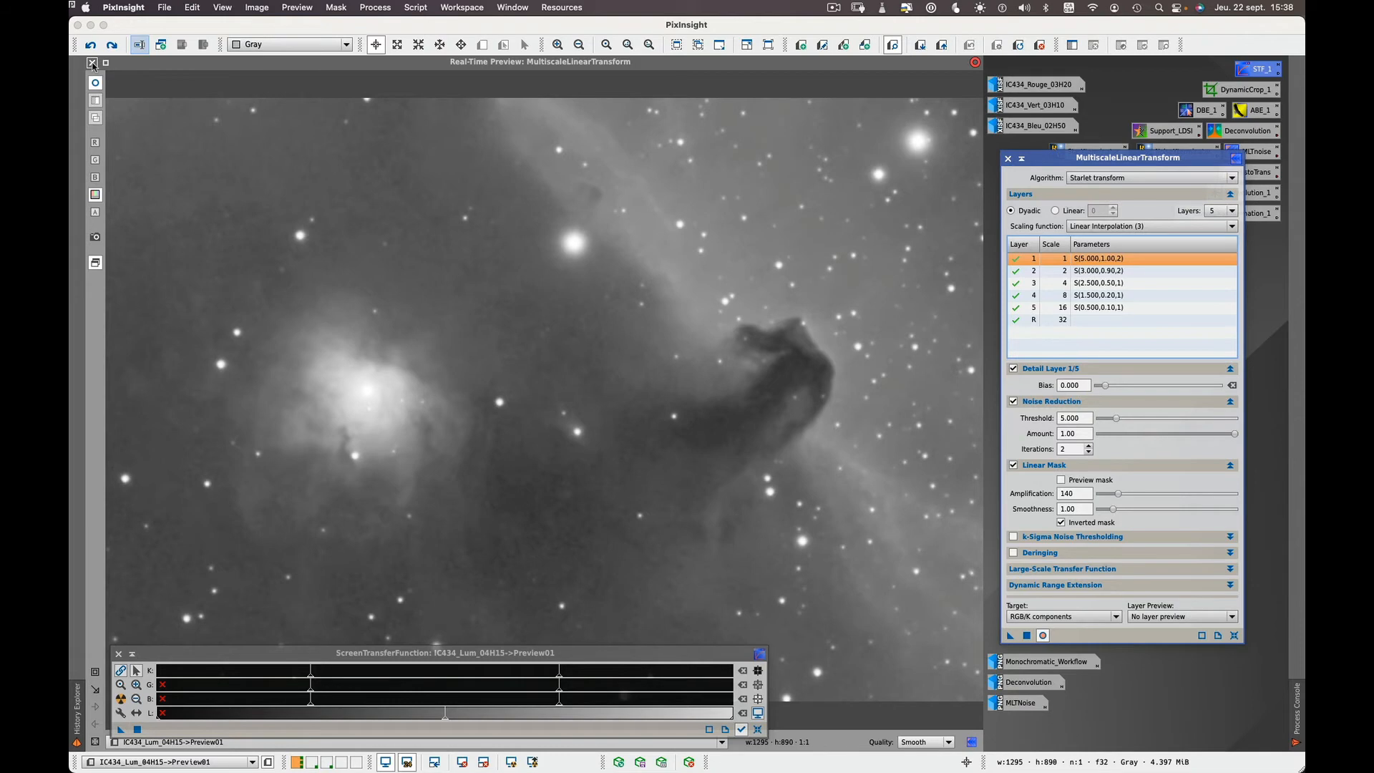
left_click(92, 64)
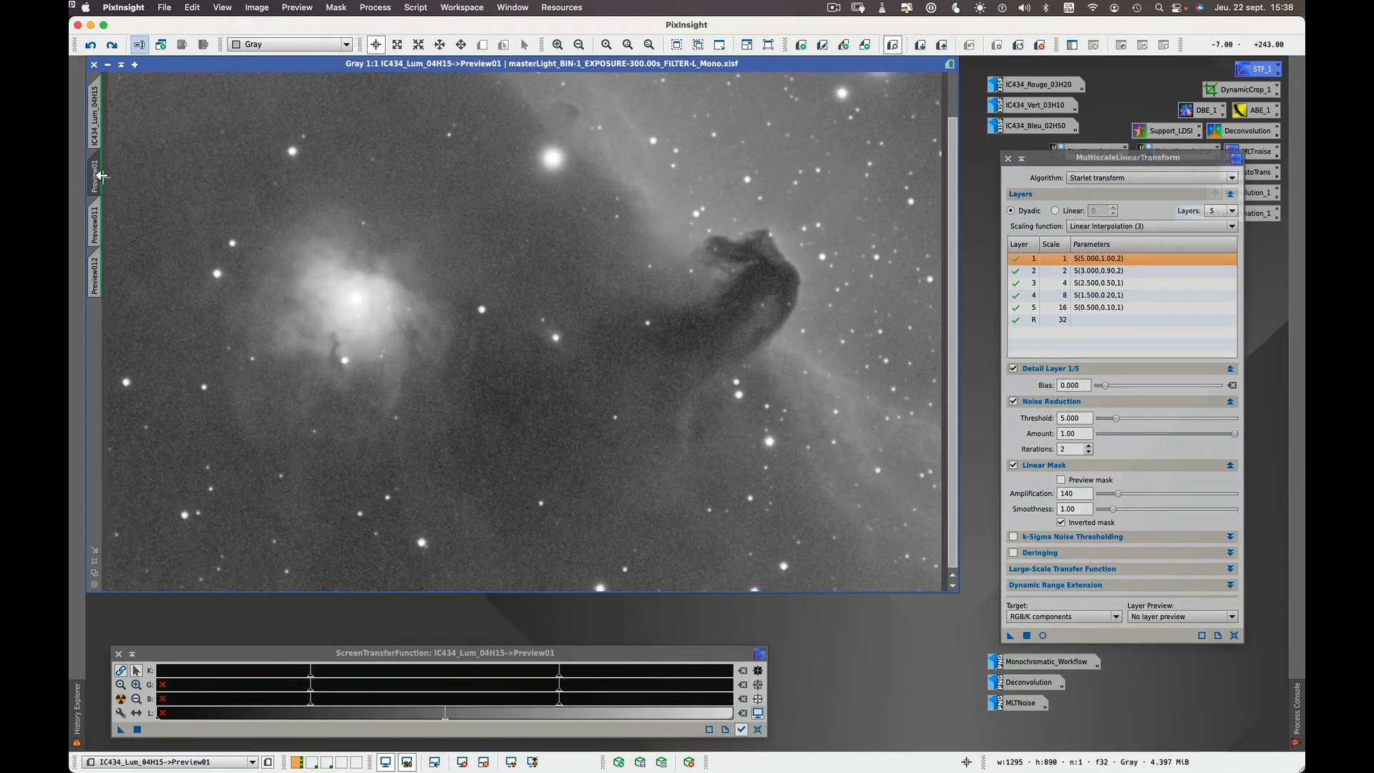
left_click(1089, 453)
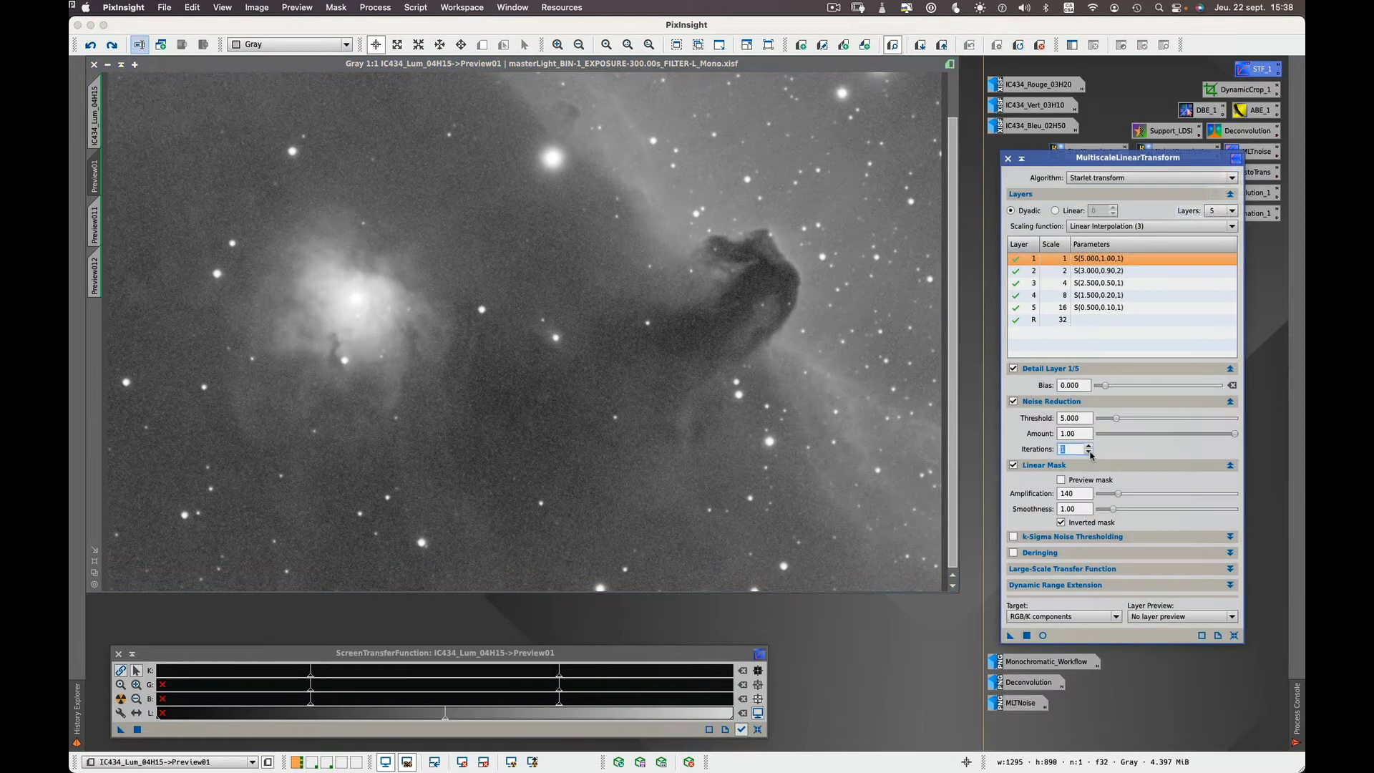
left_click(1102, 271)
left_click(1088, 452)
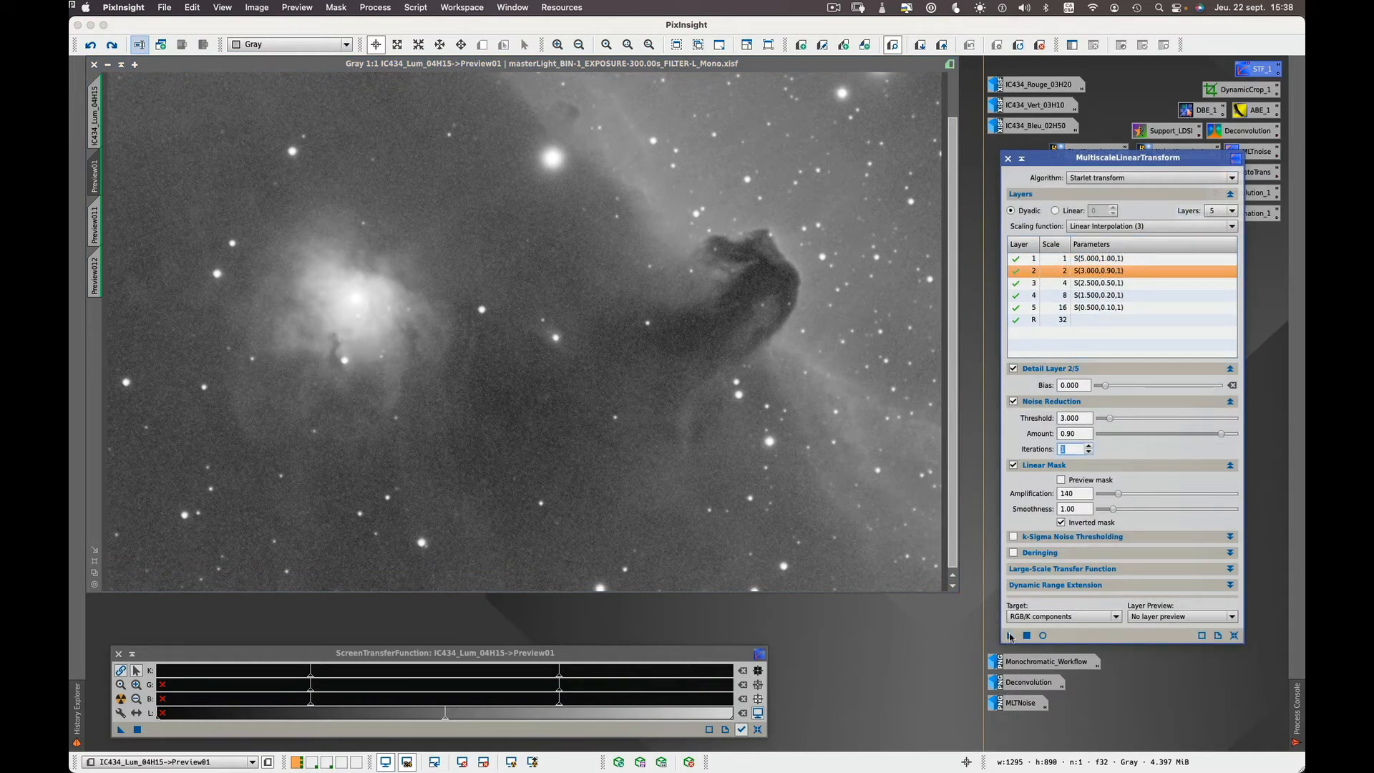
left_click_drag(1010, 636, 513, 307)
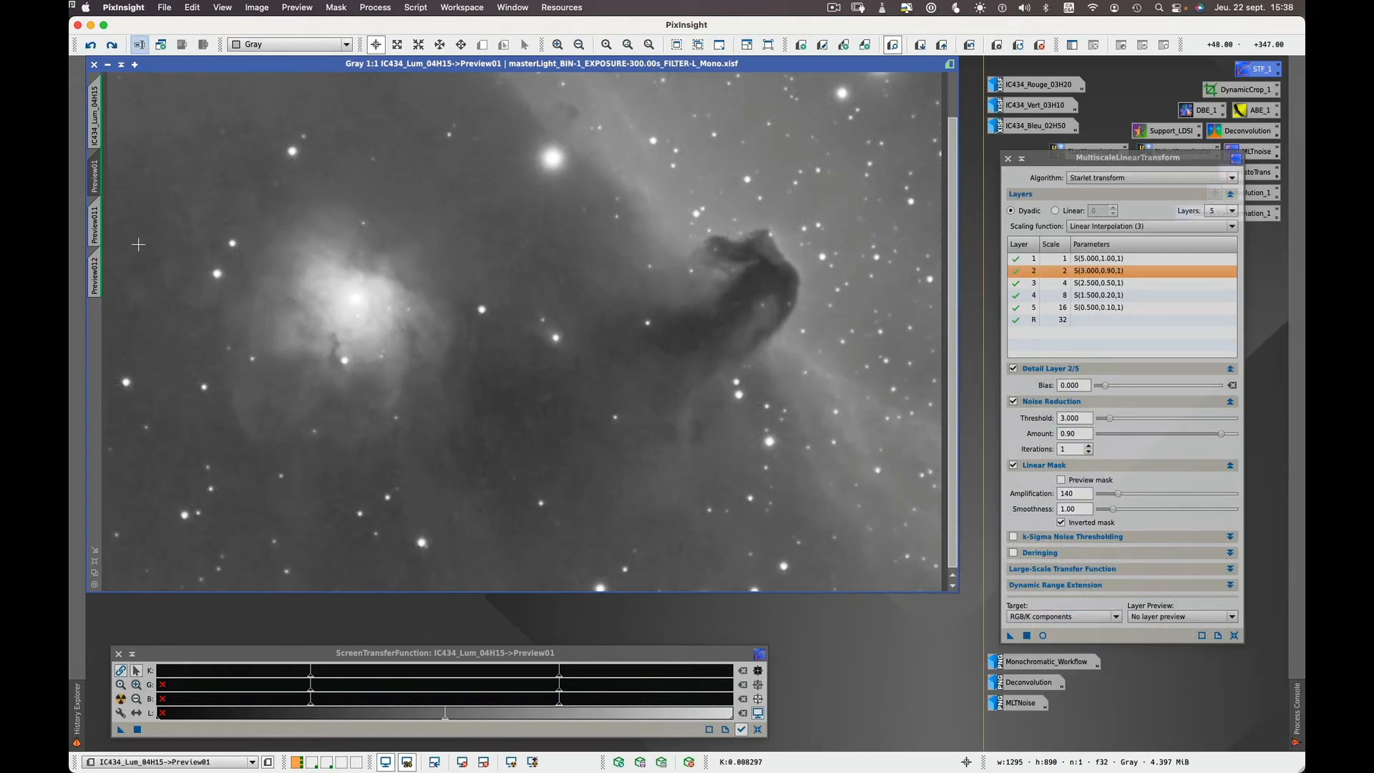
Set layer 1 to 2 noise reduction iterations and apply the process to Preview011
left_click(98, 224)
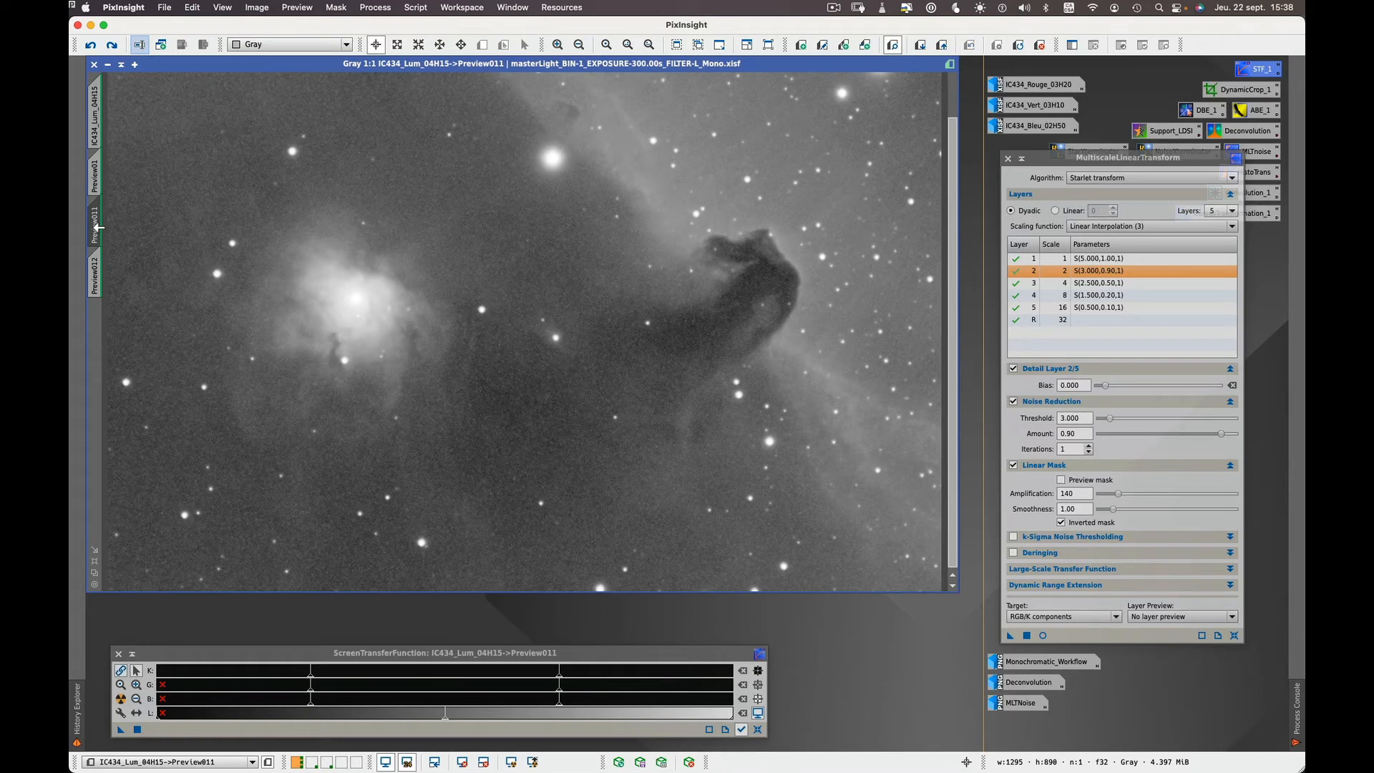
left_click(1125, 258)
left_click(1089, 445)
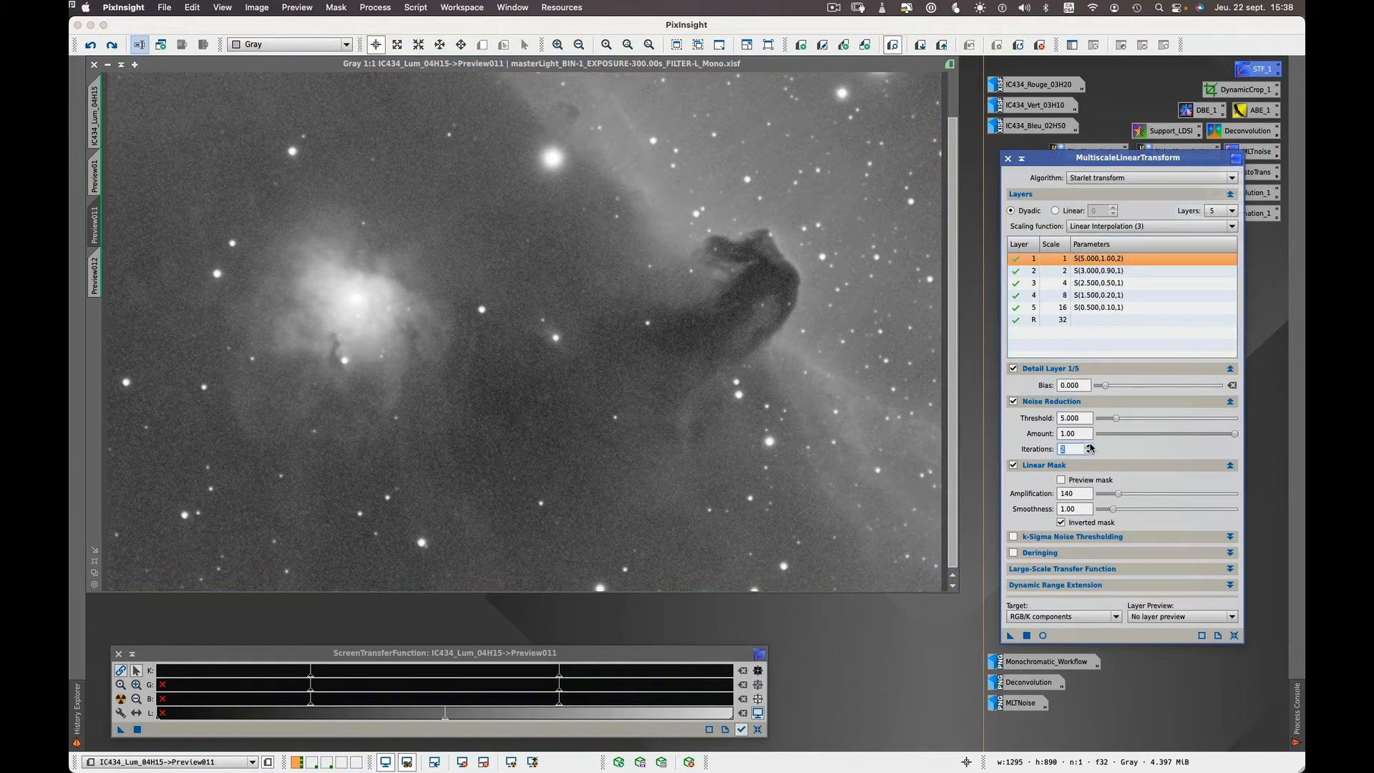
left_click(1011, 636)
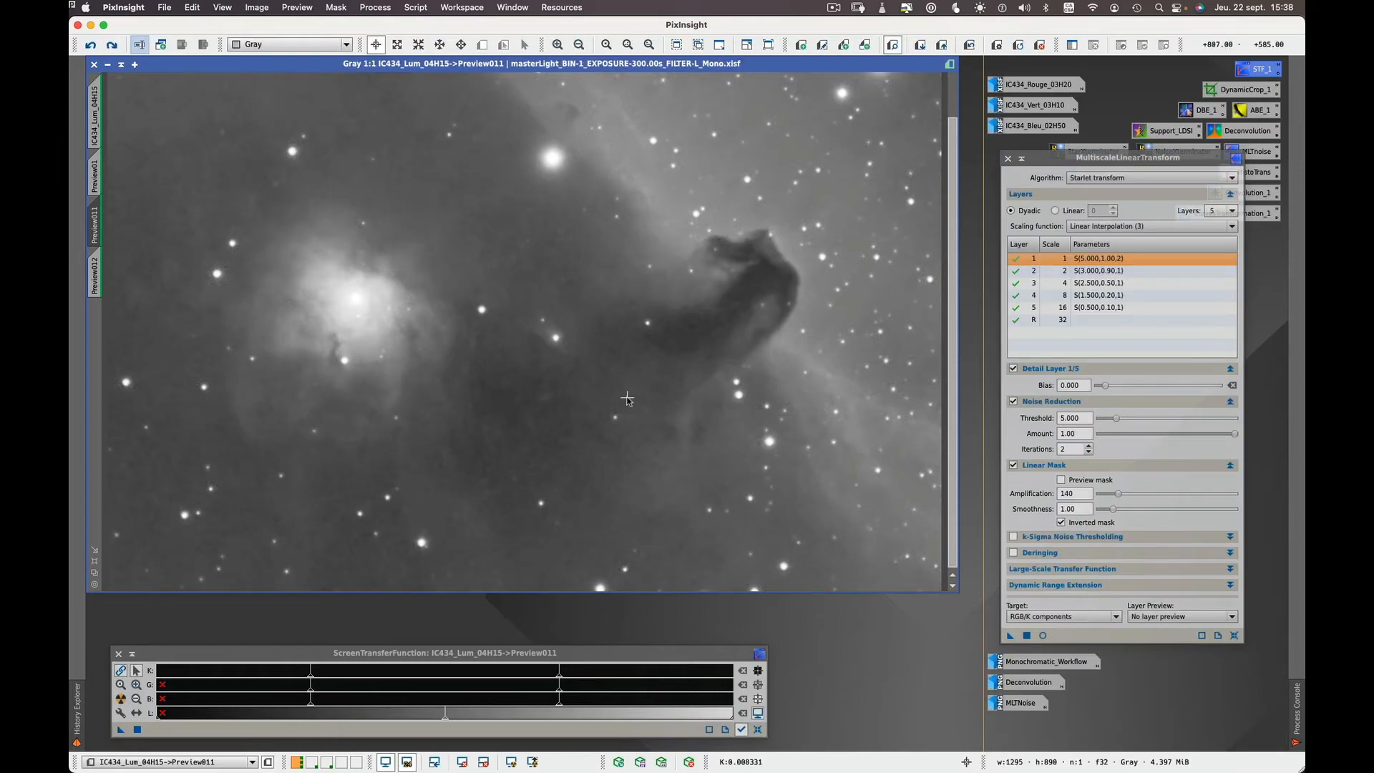
Set layer 2 to 2 noise reduction iterations and apply the process to Preview012
left_click(97, 276)
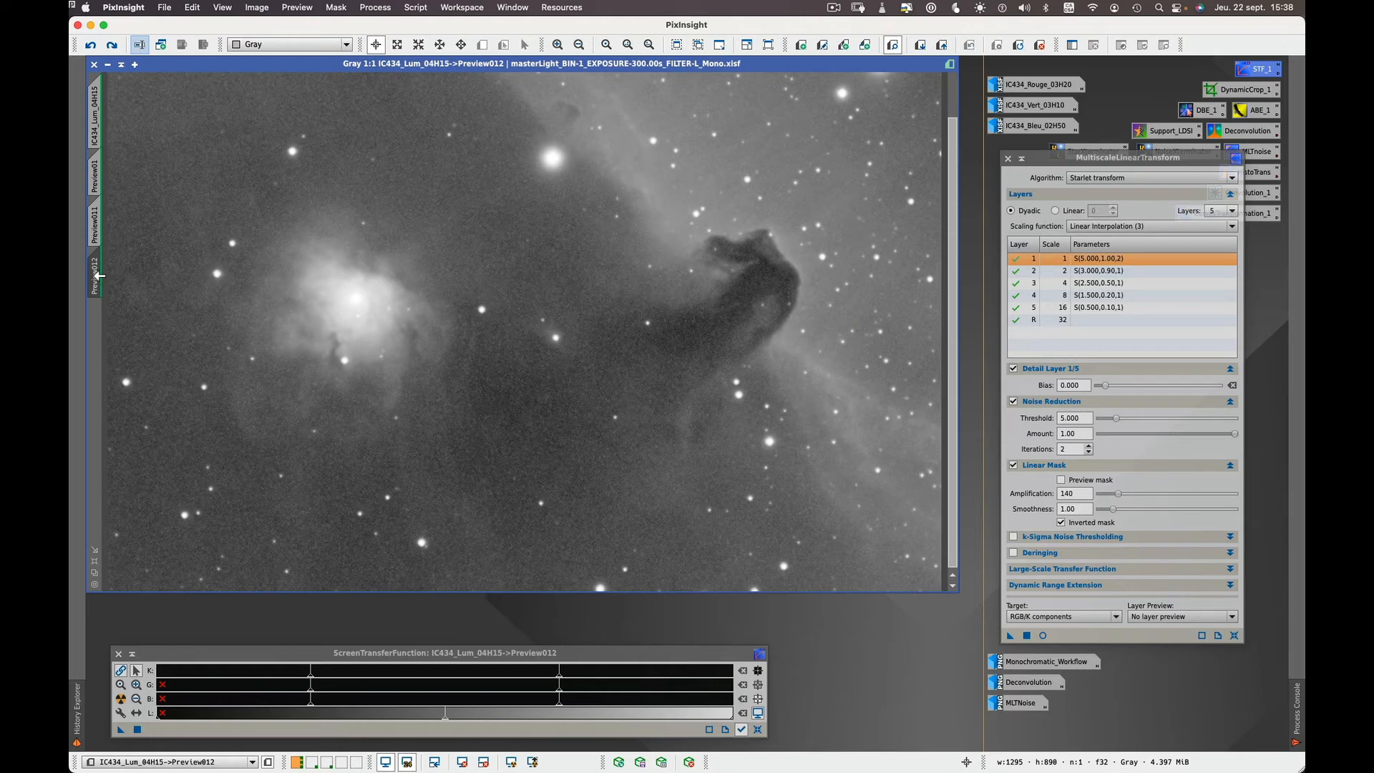
left_click(1132, 272)
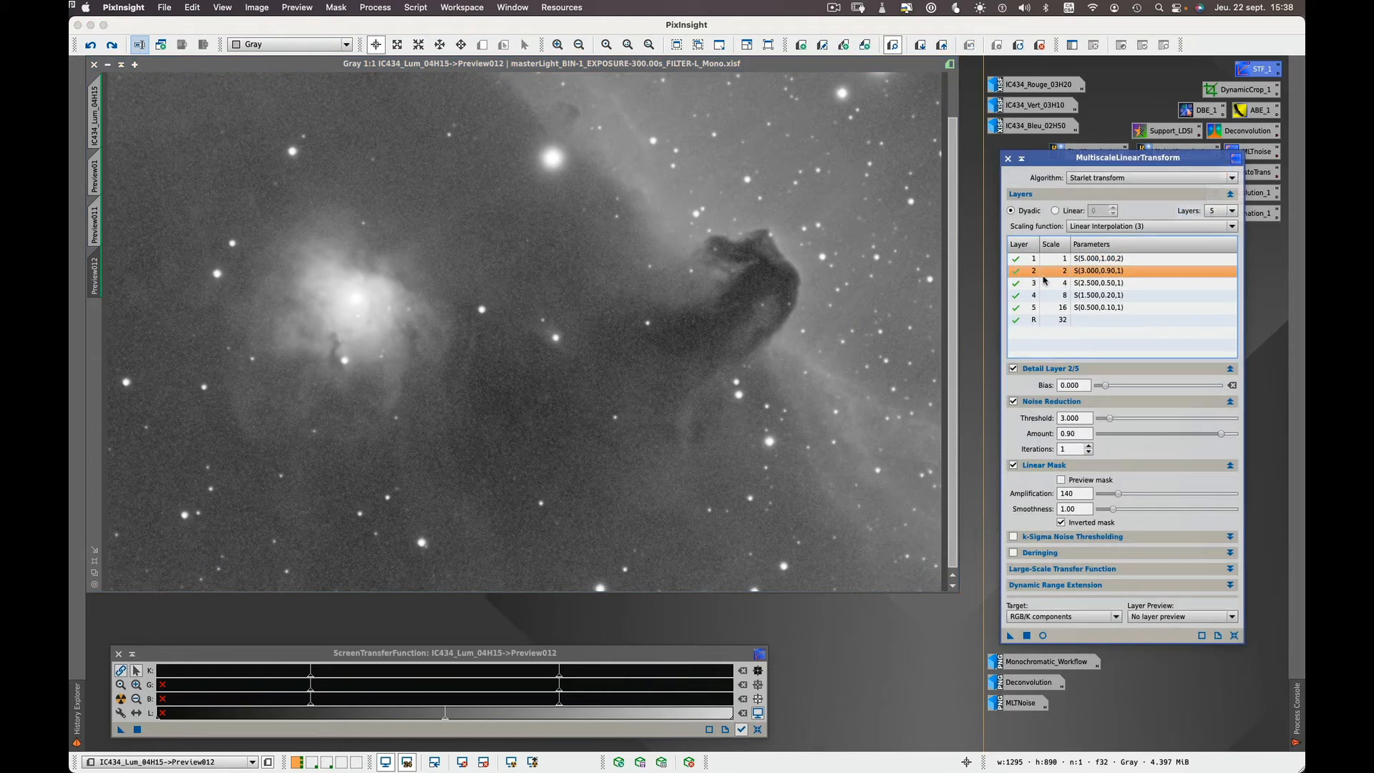
left_click(1089, 447)
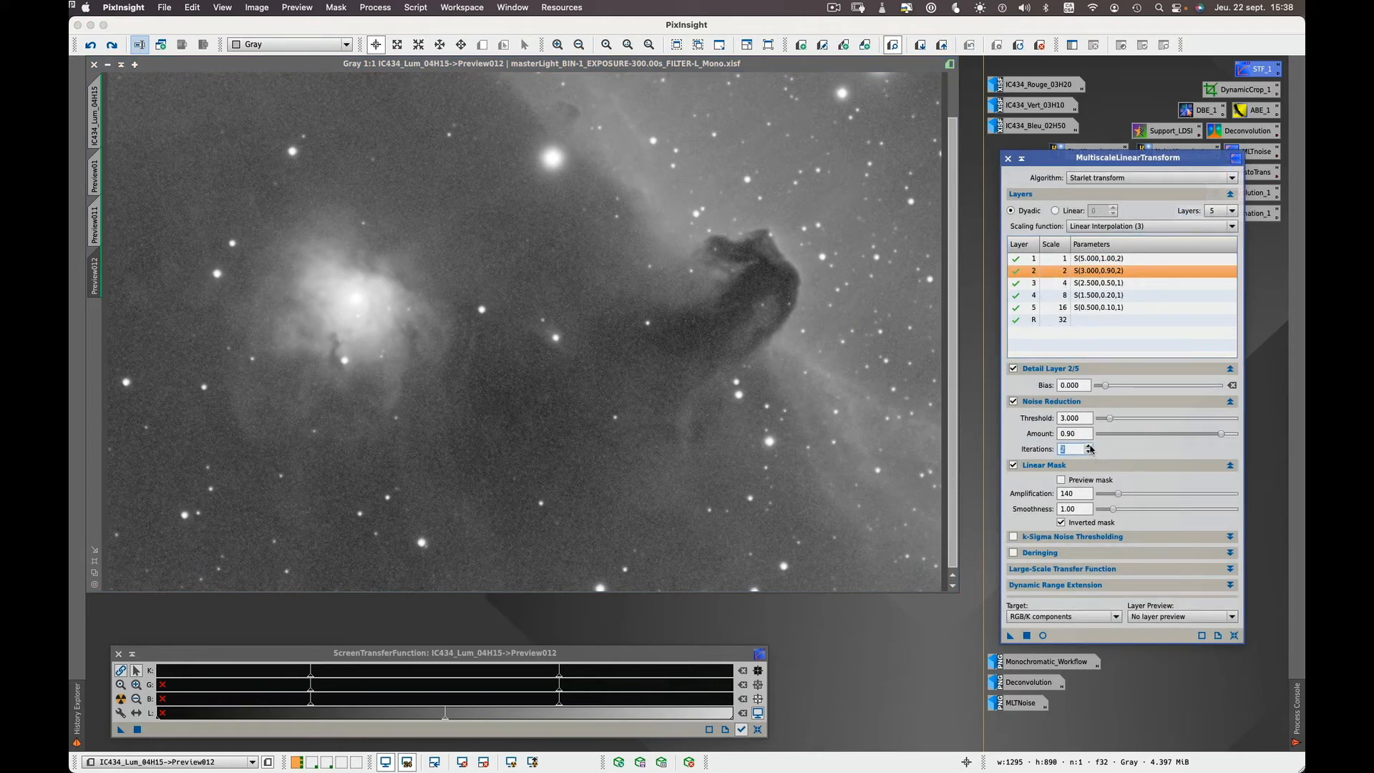
left_click_drag(1009, 636, 532, 384)
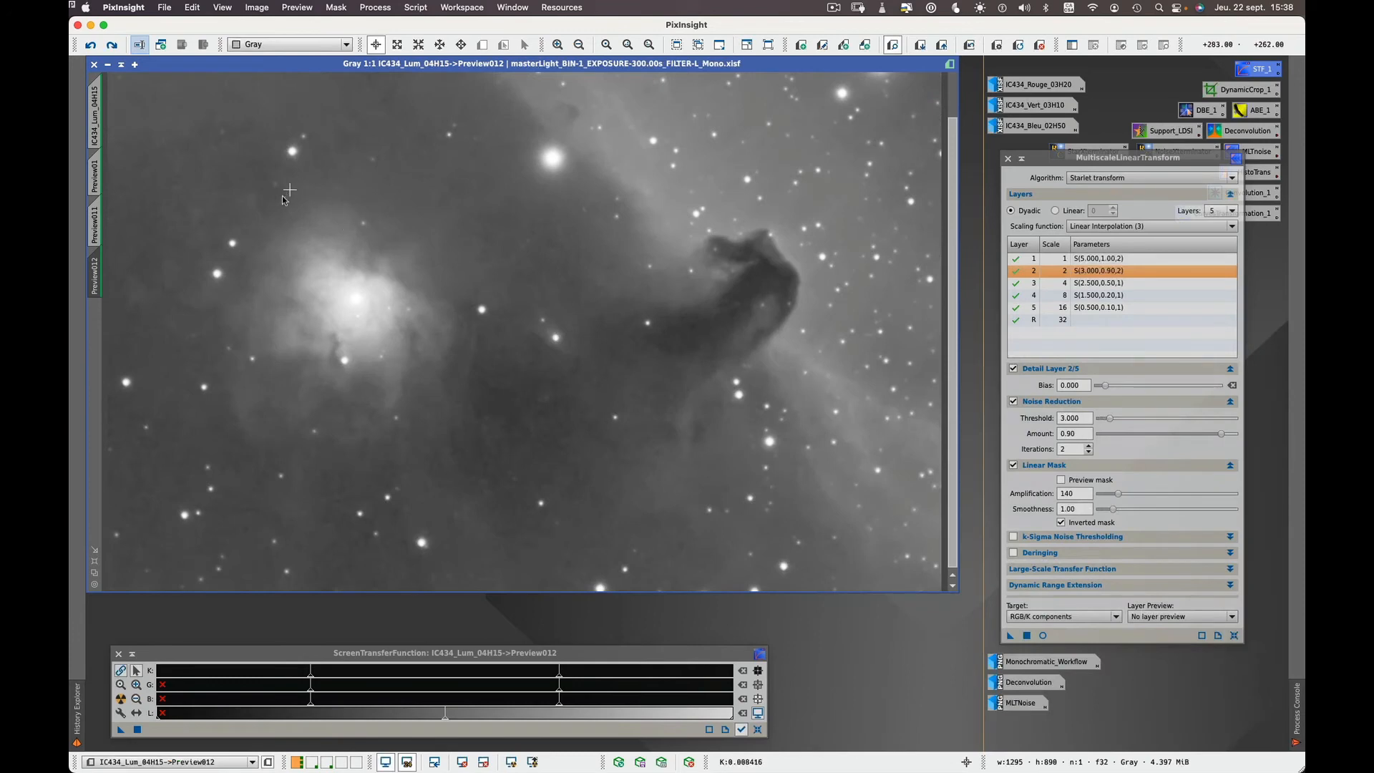
Compare the noise reduction in Preview01, Preview011 and Preview012 by switching between them repeatedly
left_click(95, 172)
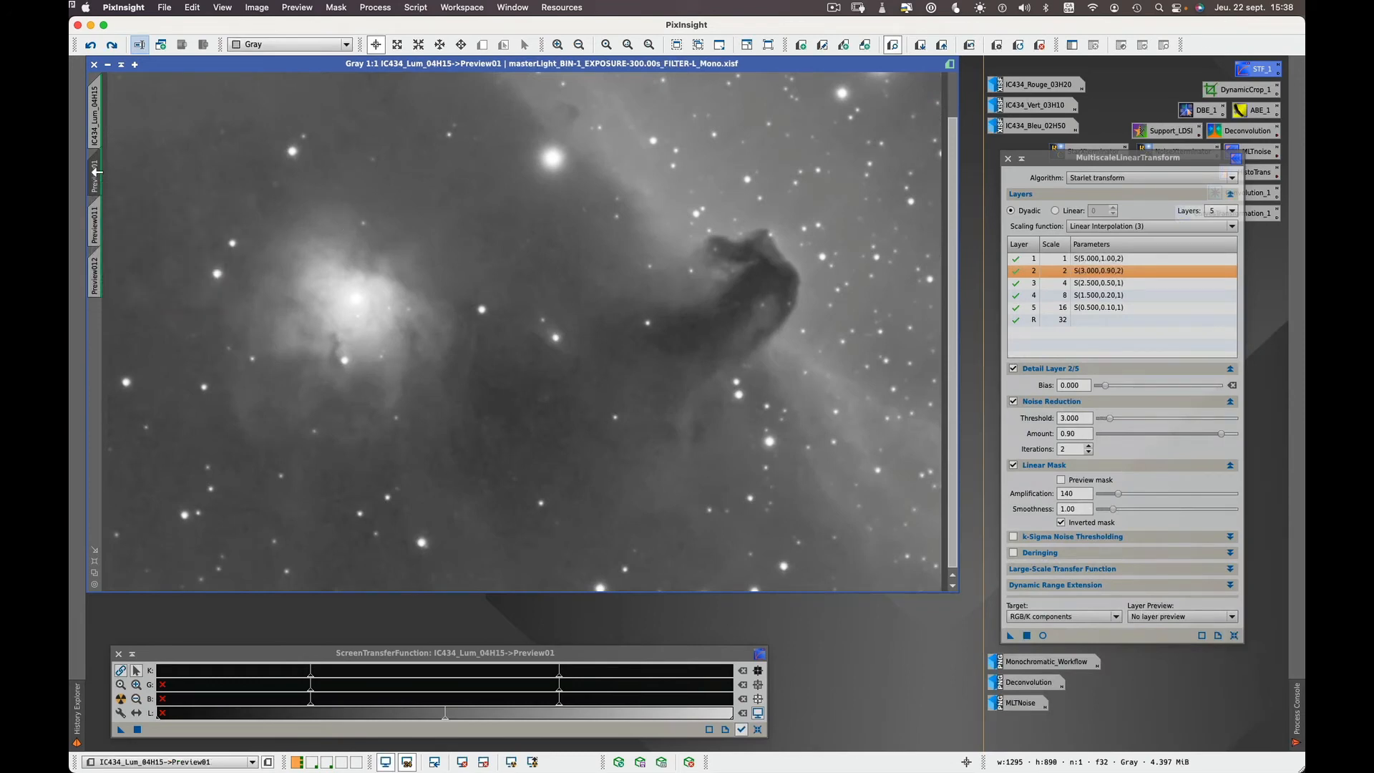
left_click(96, 217)
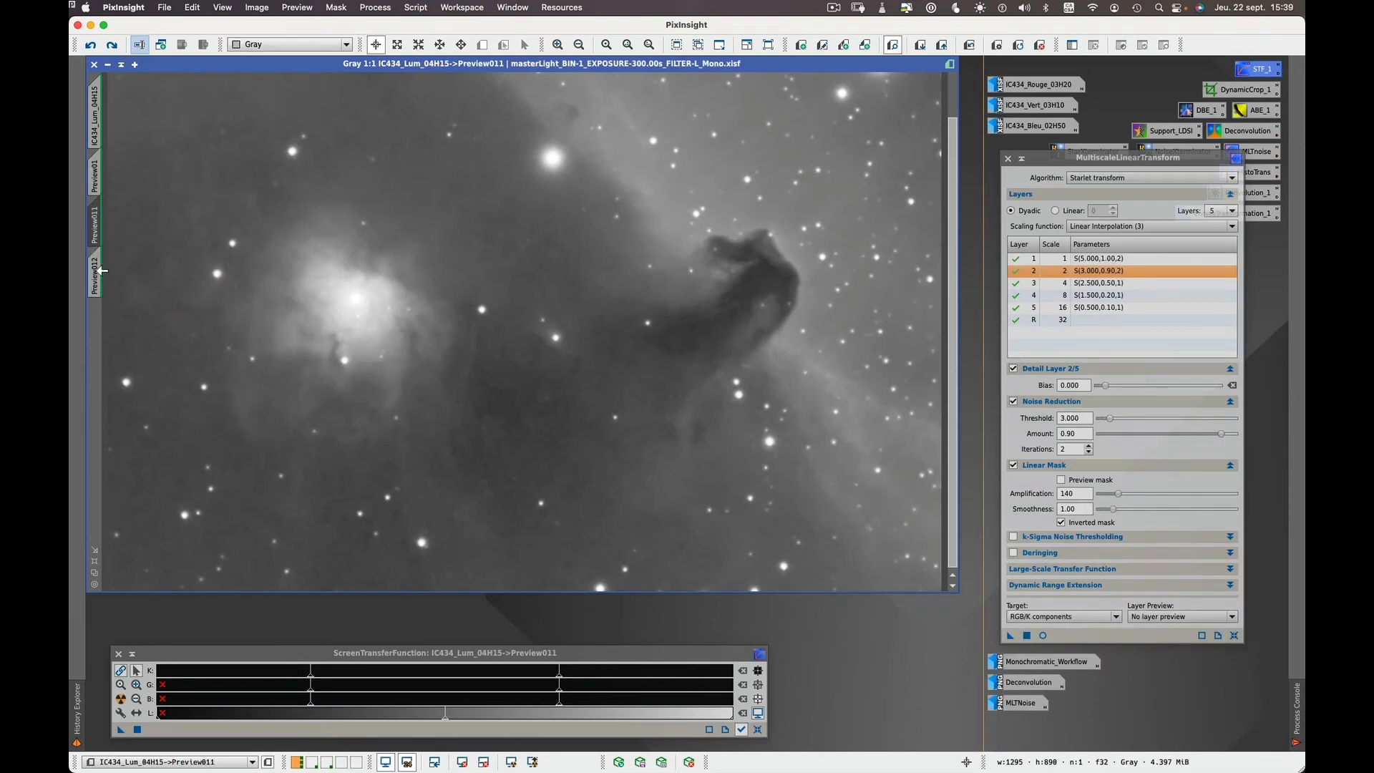
left_click(97, 271)
left_click(96, 233)
left_click(96, 186)
left_click(98, 218)
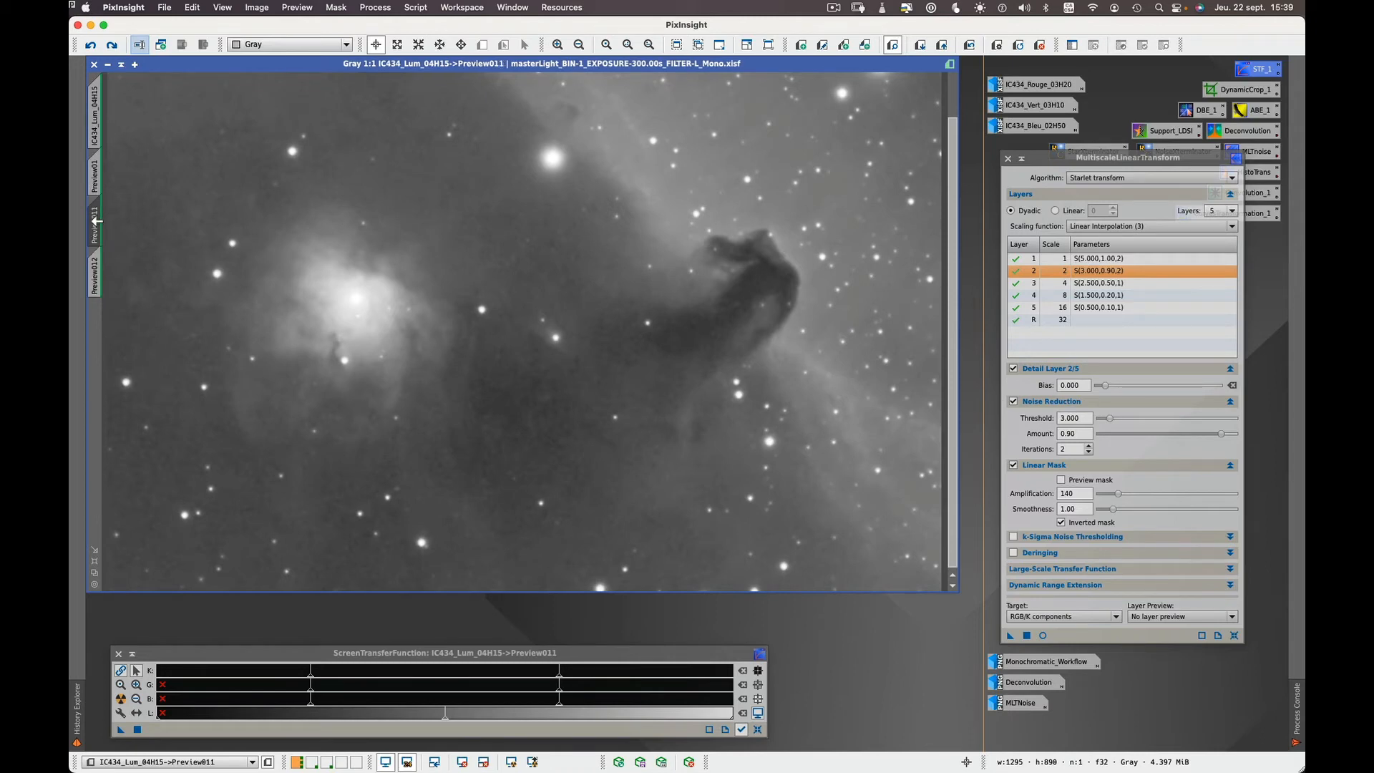
left_click(101, 273)
left_click(96, 172)
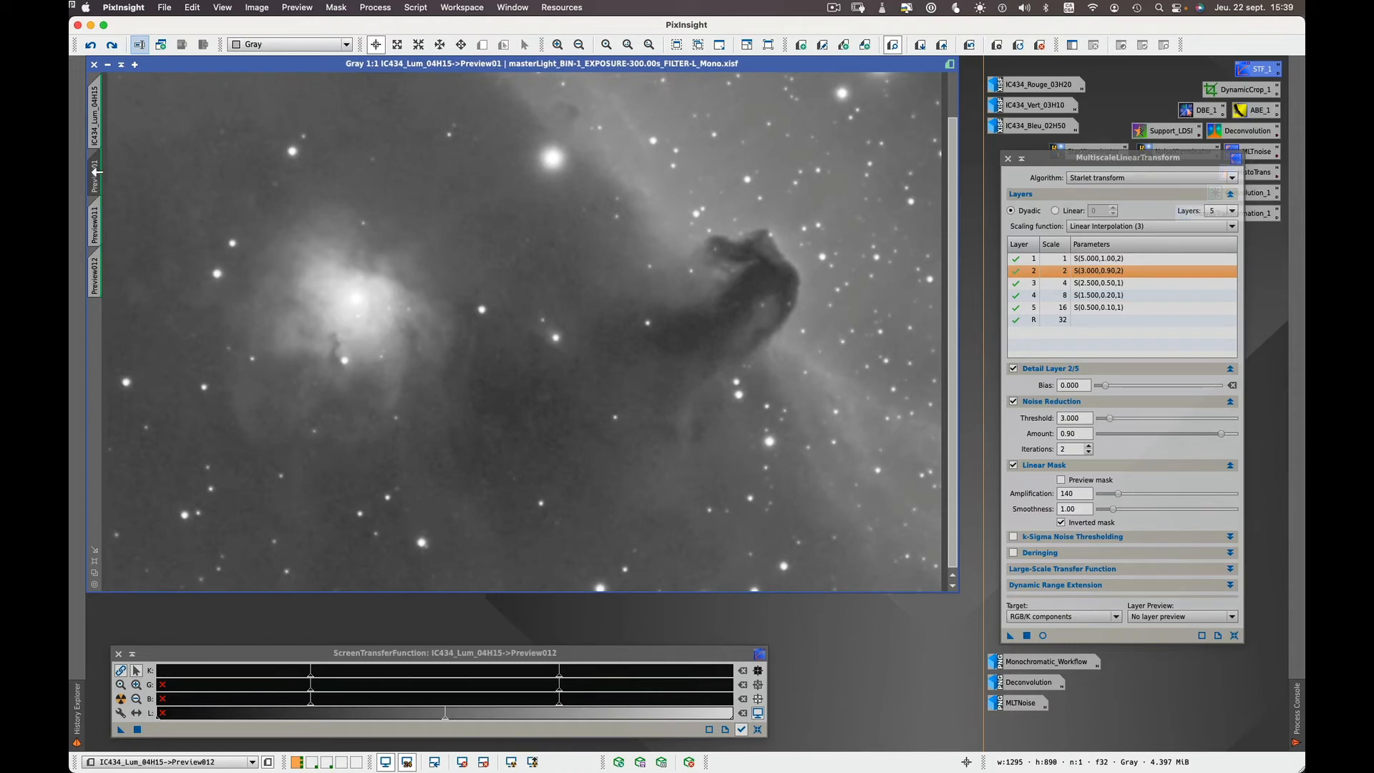
left_click(99, 222)
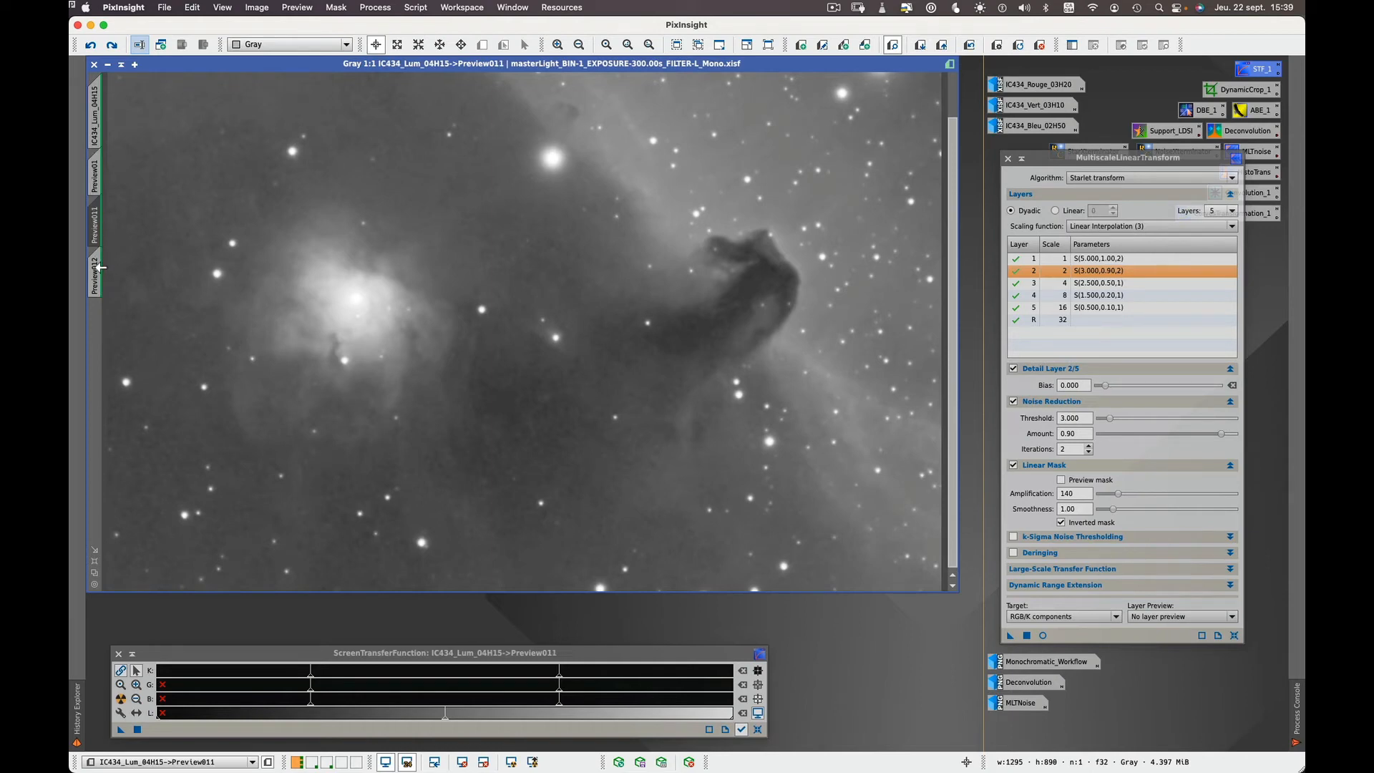
left_click(101, 267)
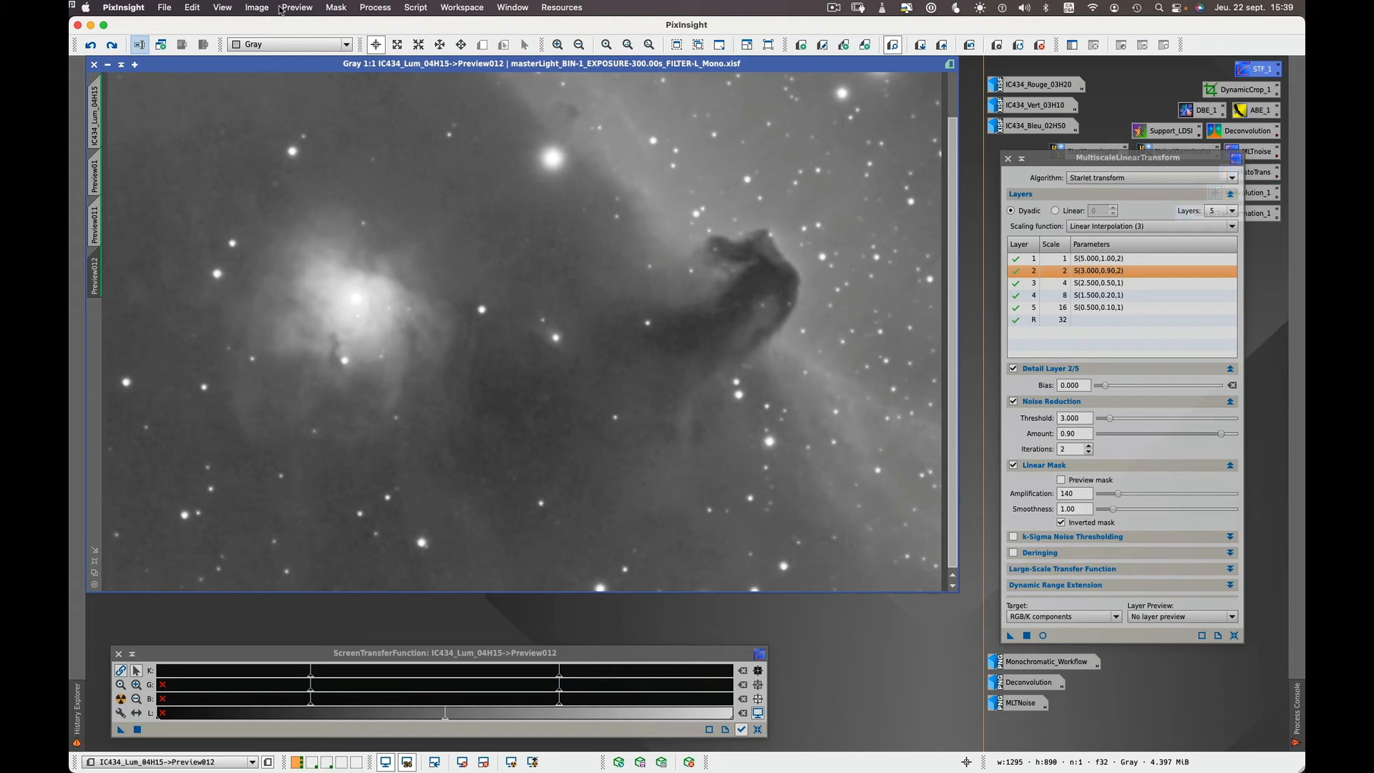
Delete all previews of the IC434 luminance image
left_click(303, 9)
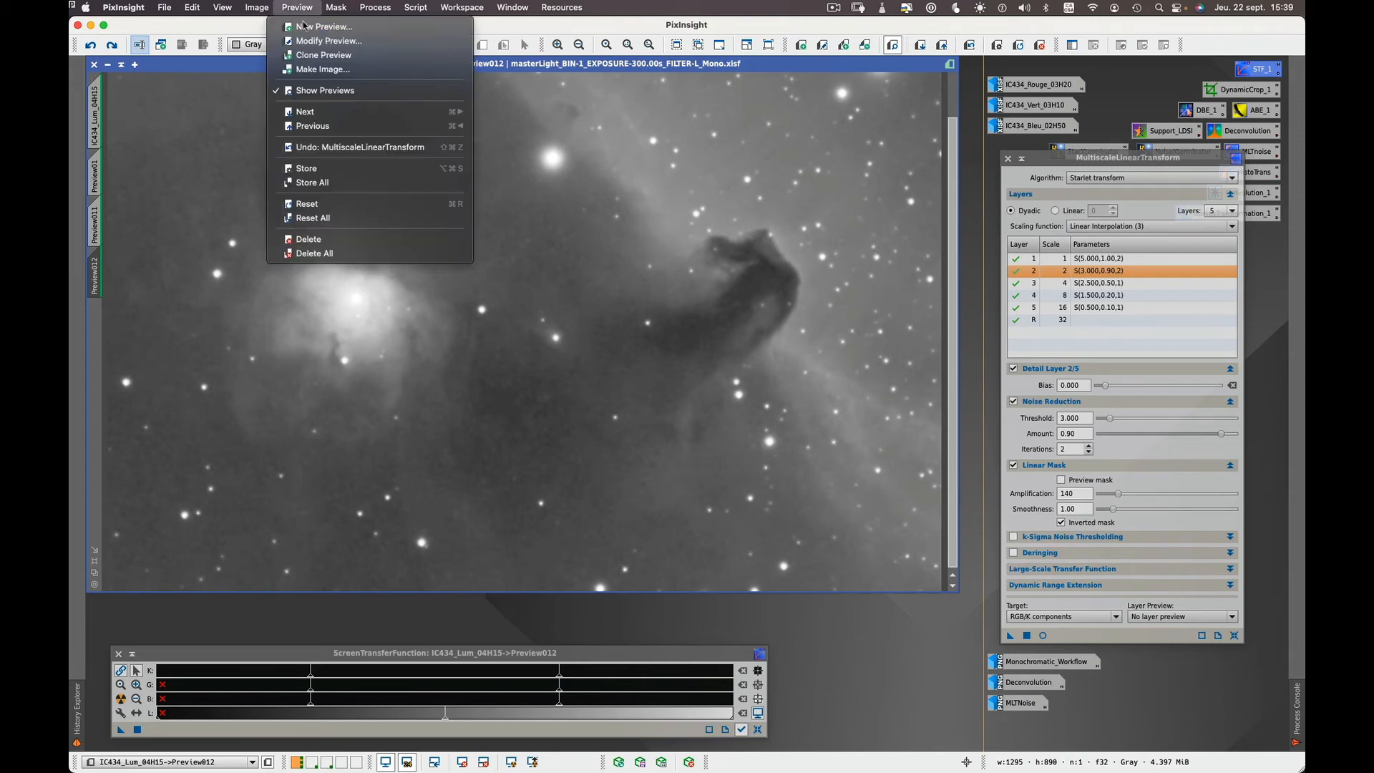
left_click(326, 255)
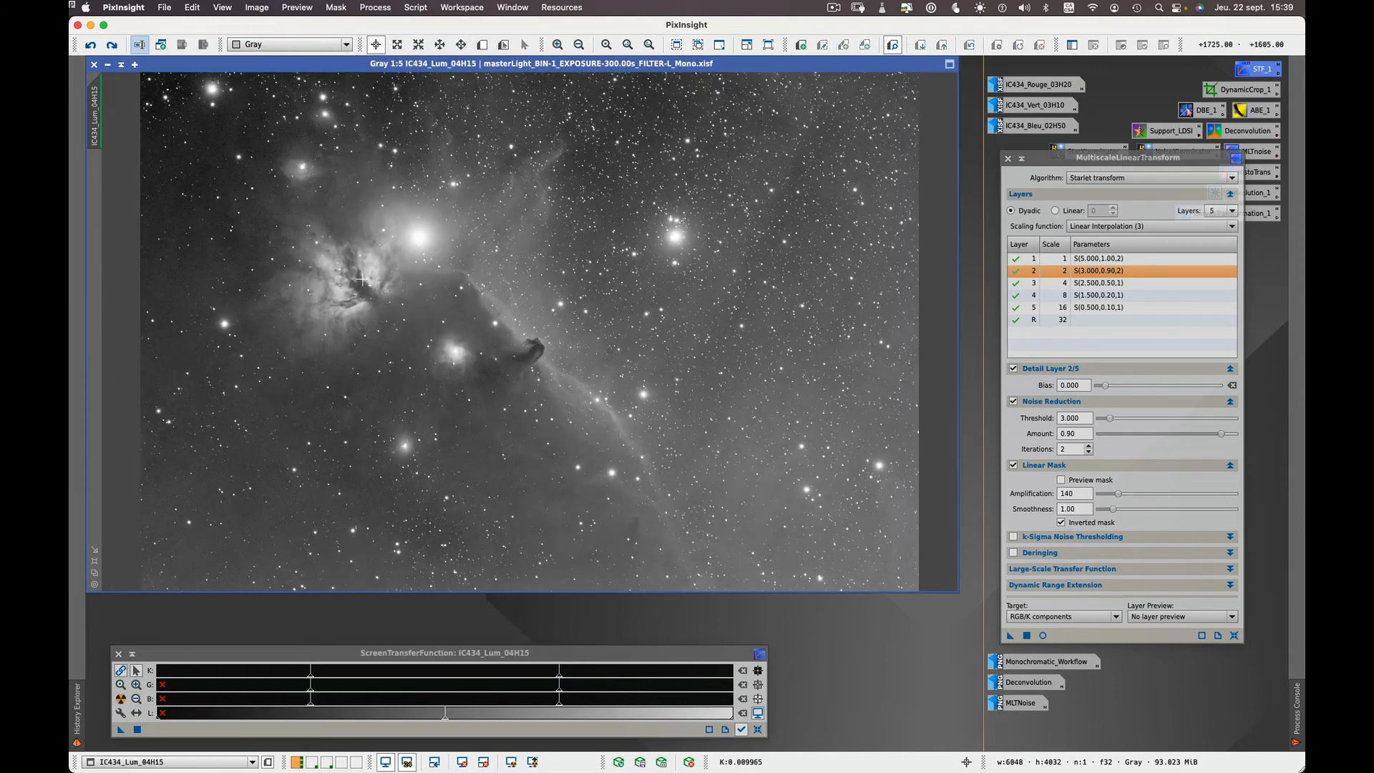
Create a preview covering the bright nebula and the Horsehead, and extract it as two separate images
key("alt+n")
left_click_drag(393, 304, 608, 417)
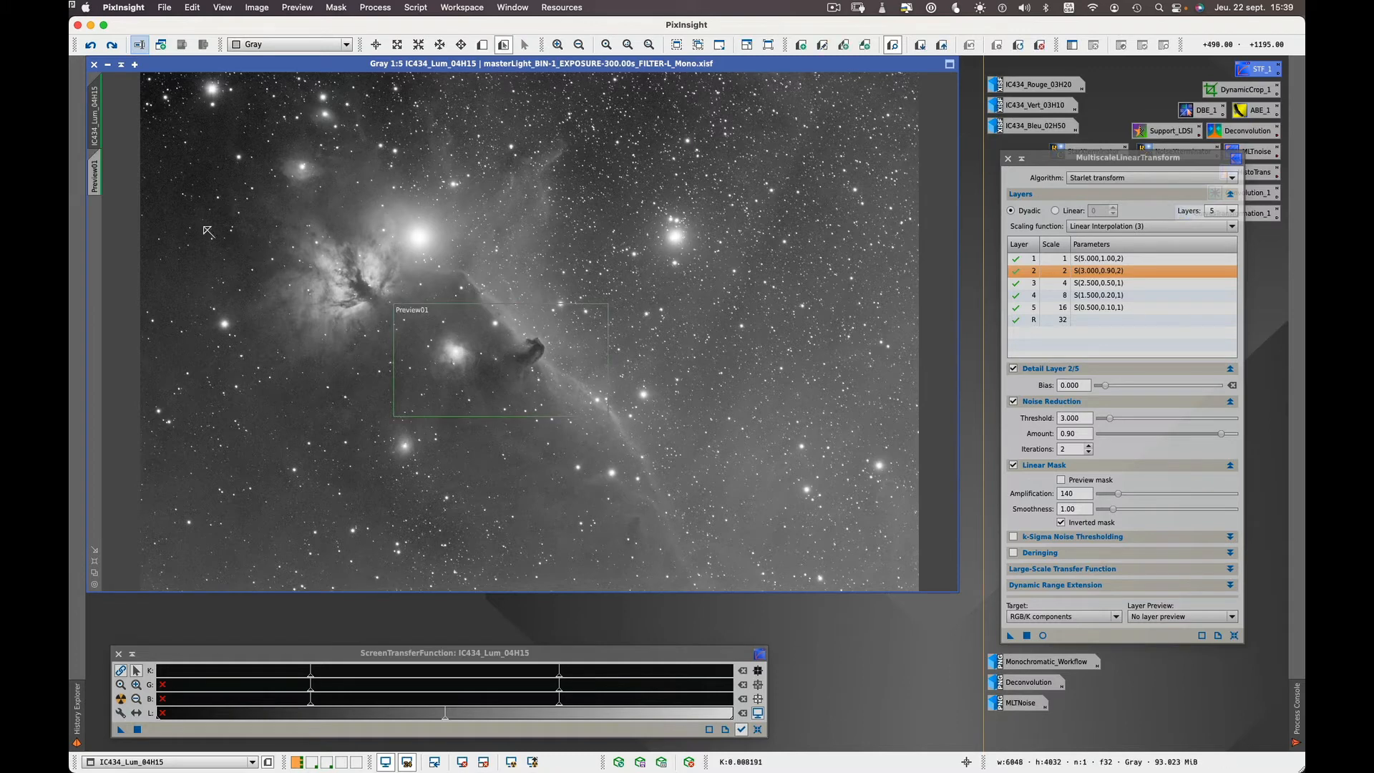
left_click(95, 176)
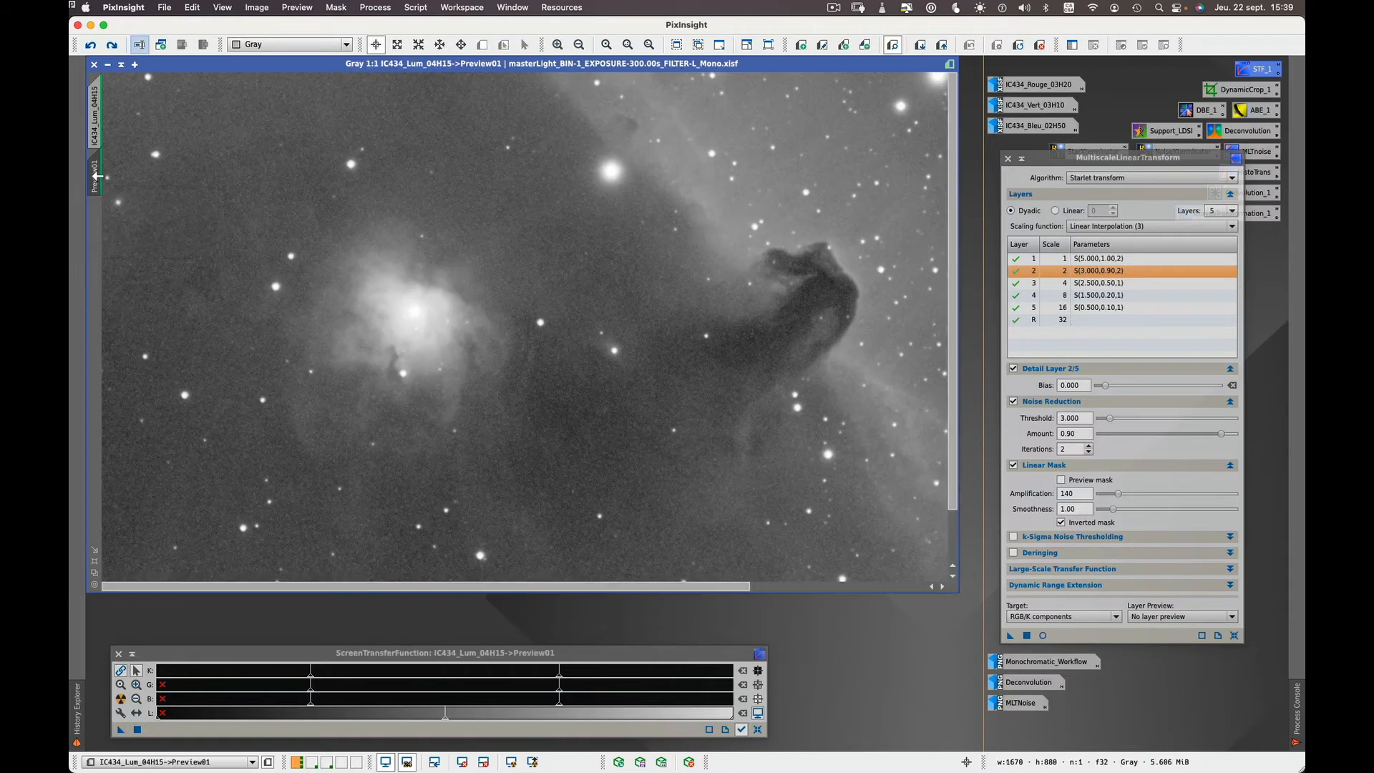
left_click_drag(97, 175, 188, 242)
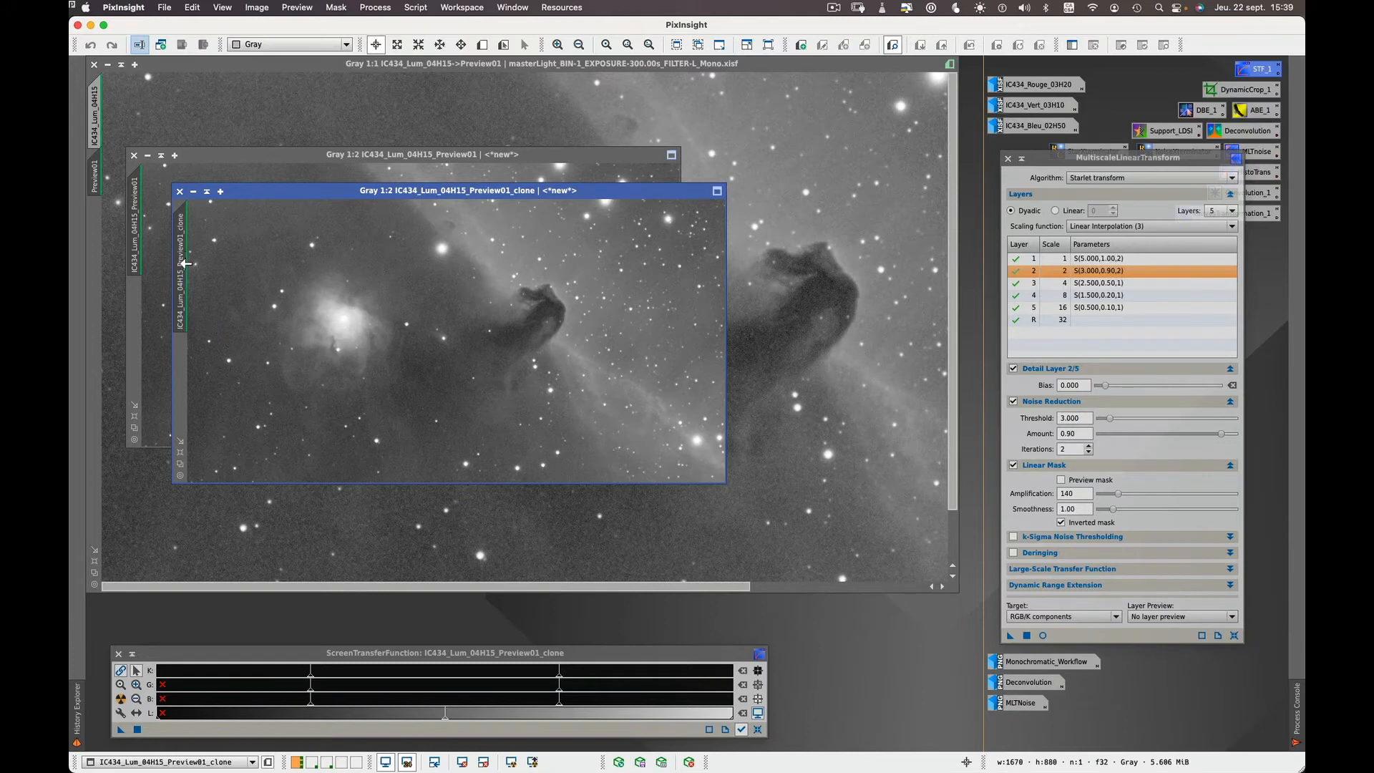
Rename the cloned preview image as MLT
double_click(185, 263)
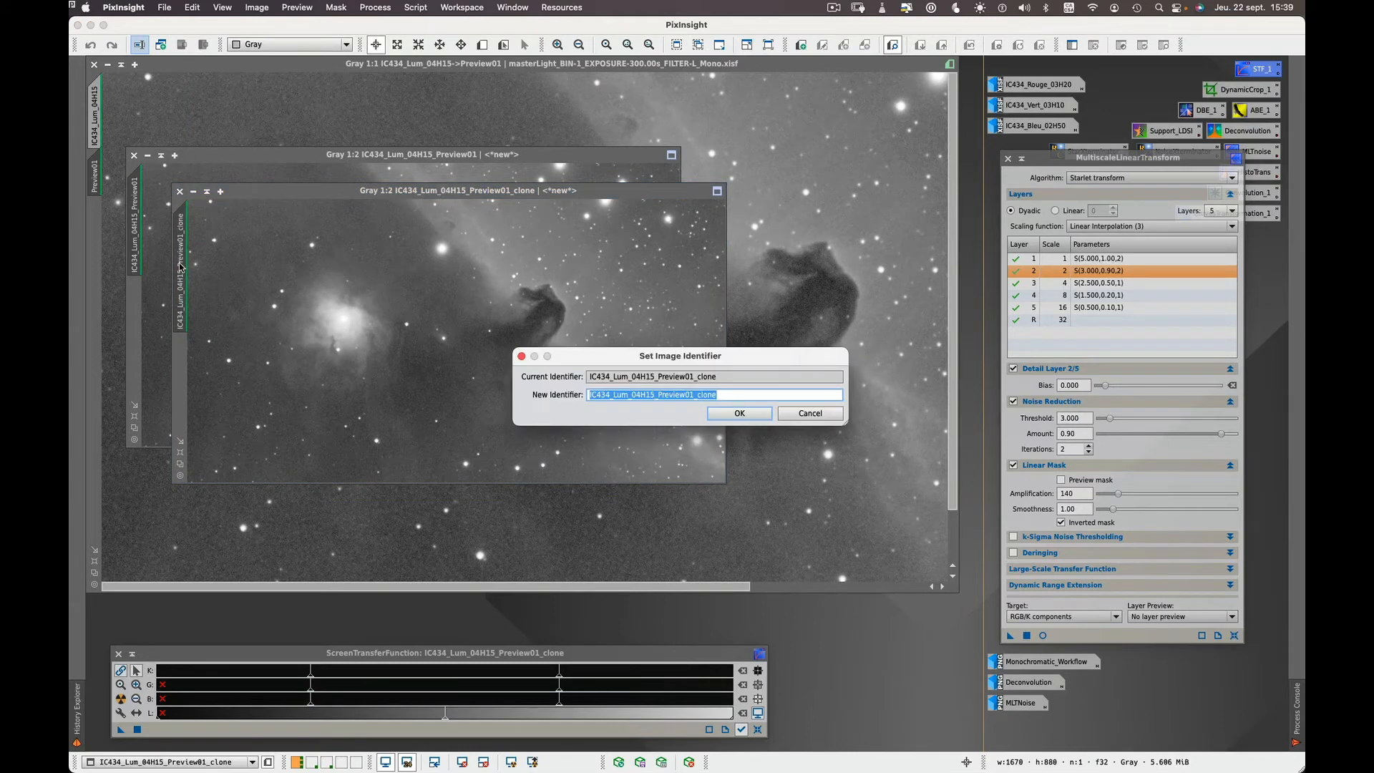
type("MLT")
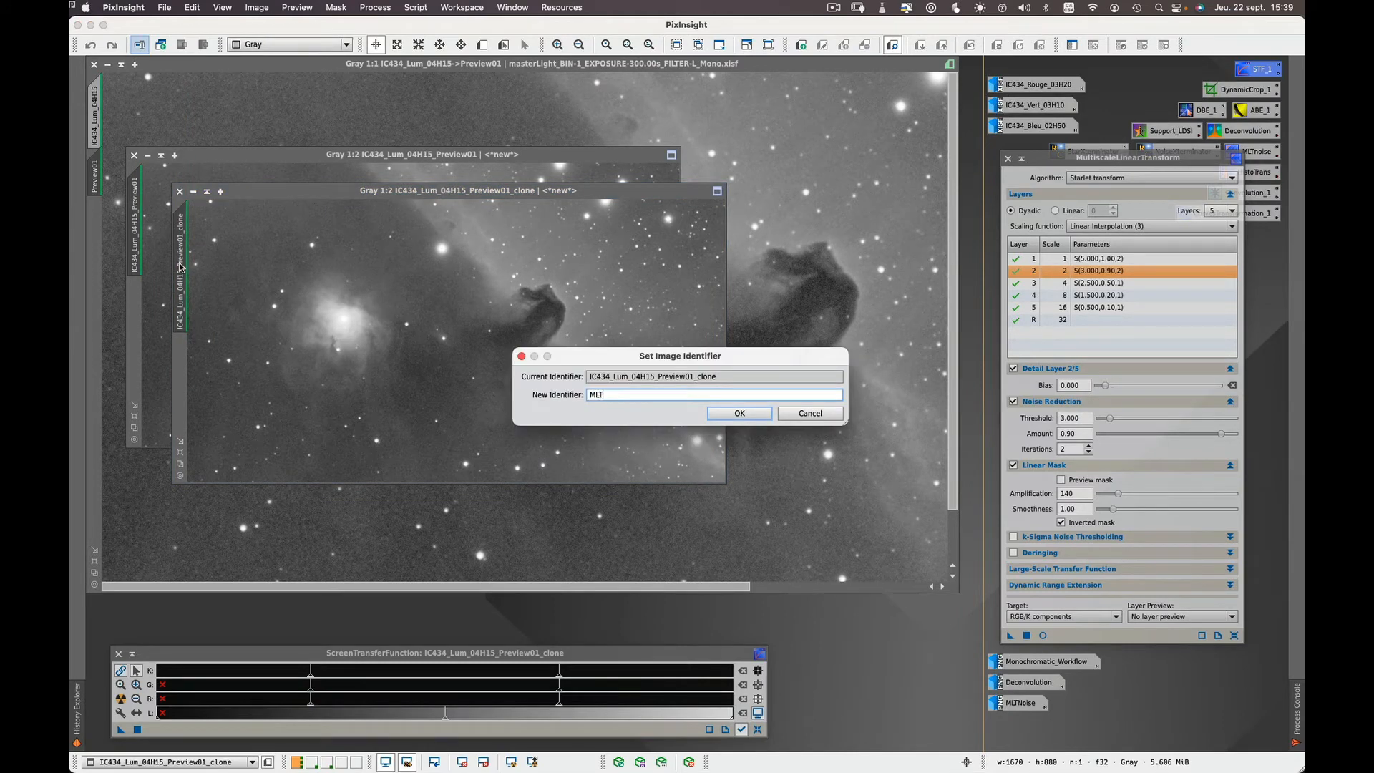
key("Return")
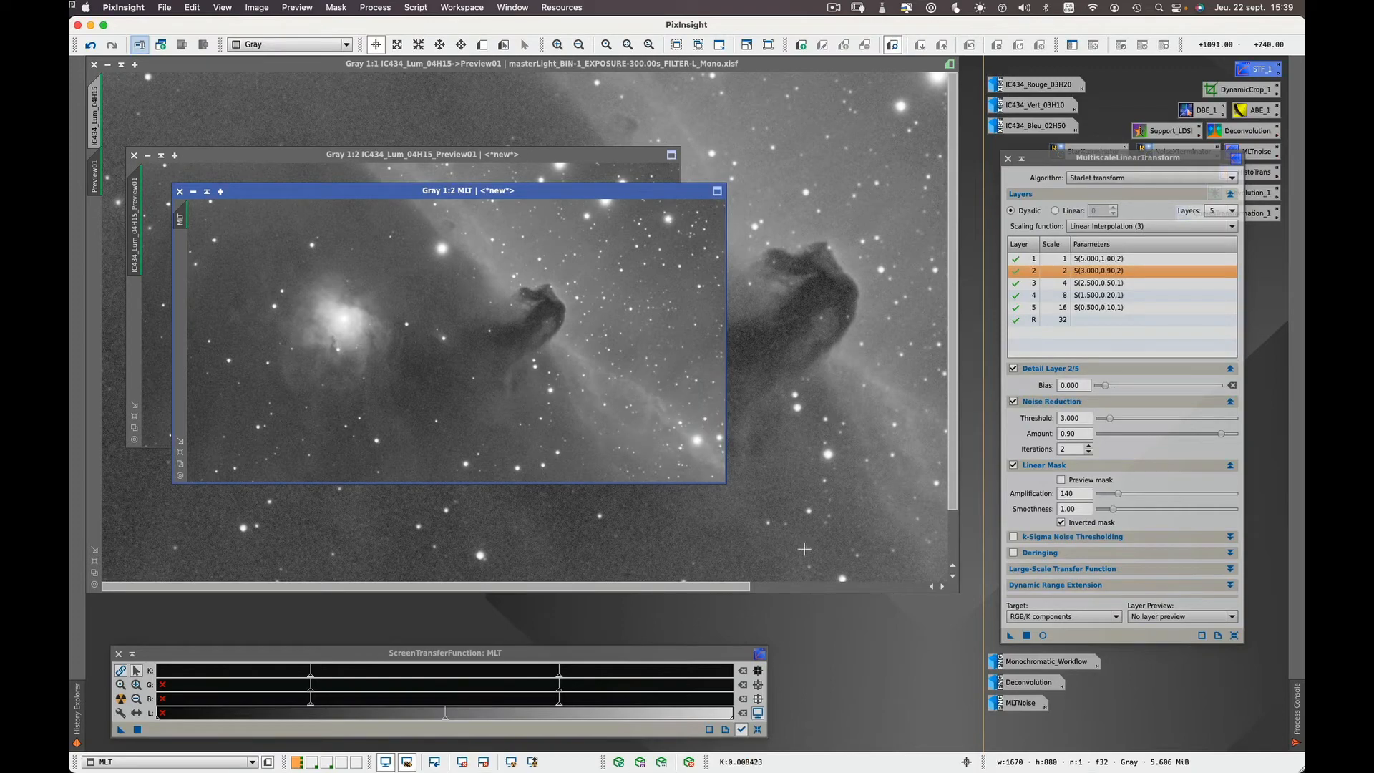
Apply MultiscaleLinearTransform to the MLT image, close the process, and bring the unprocessed extracted copy to the front
left_click_drag(1009, 636, 526, 385)
left_click(1009, 159)
left_click(1009, 159)
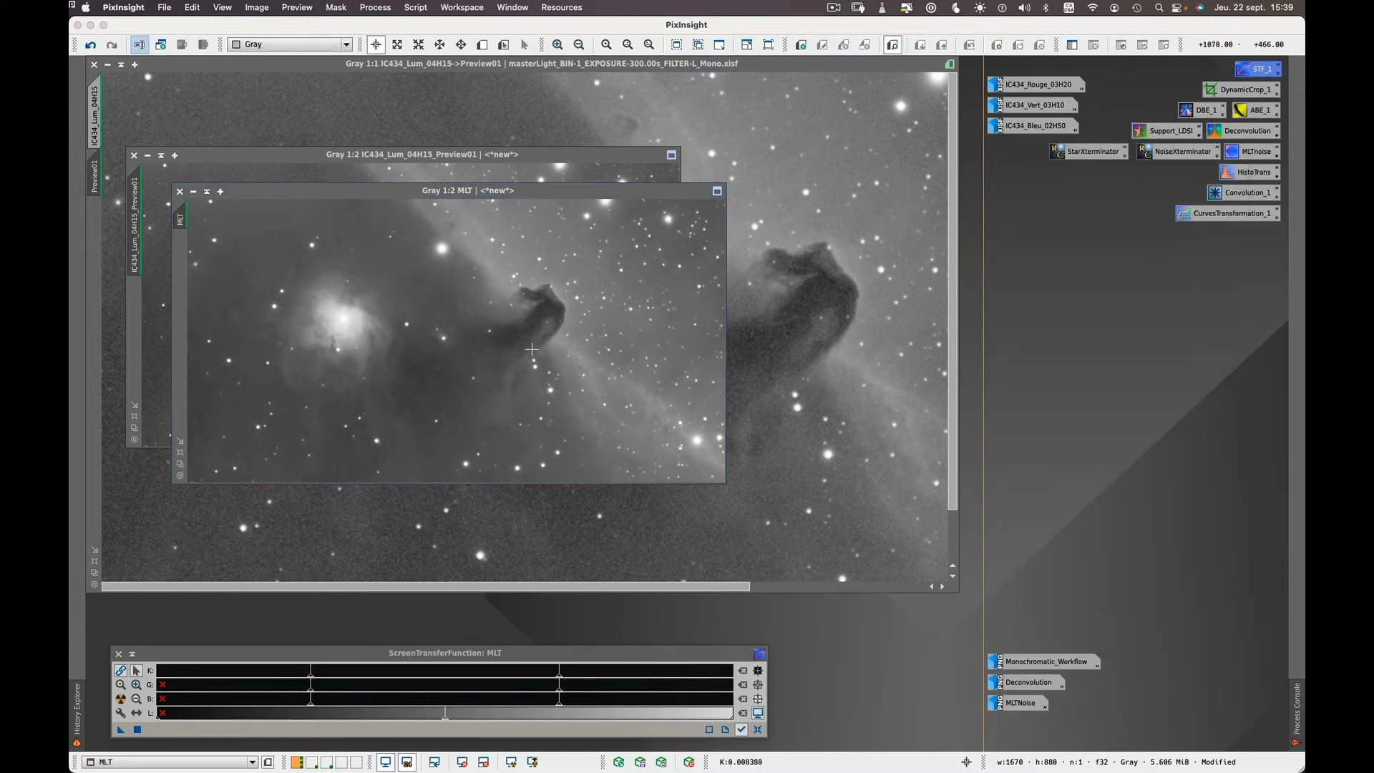
left_click(361, 160)
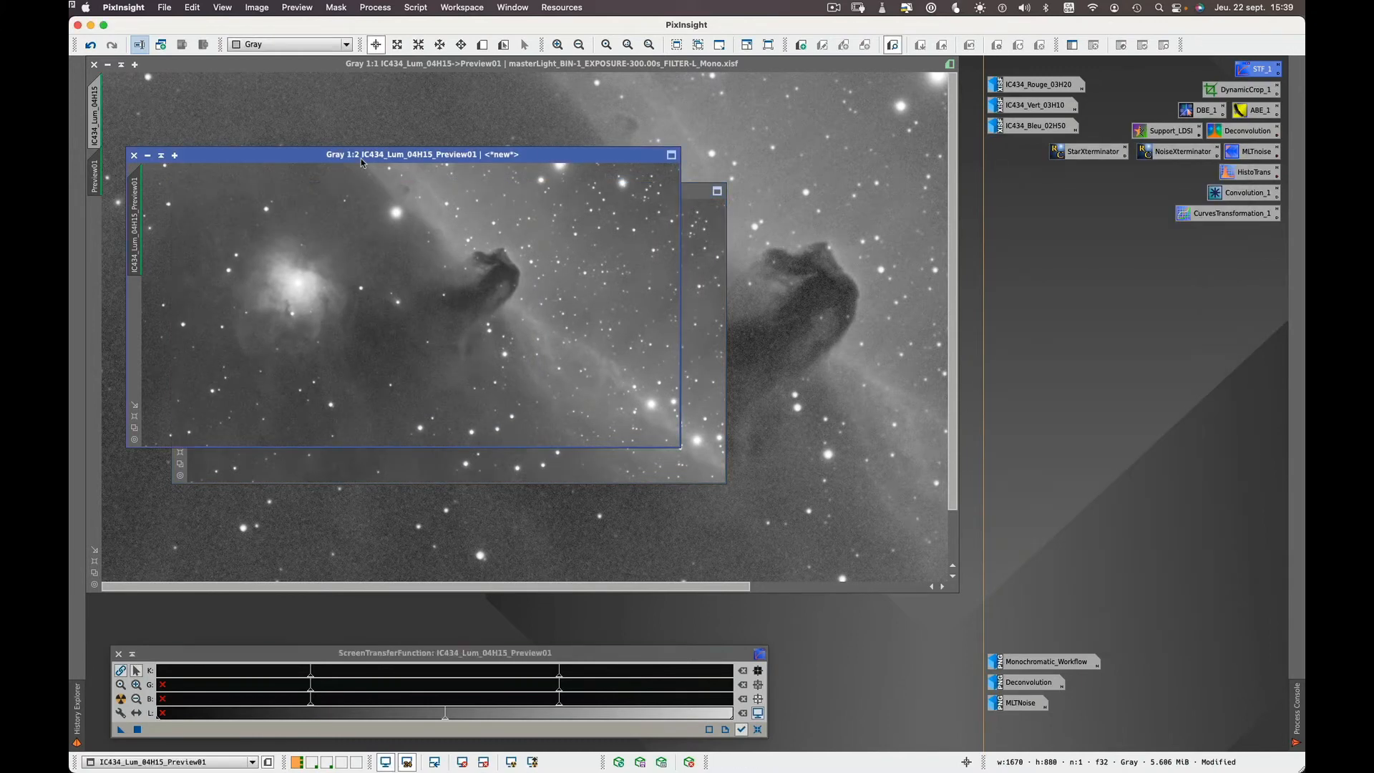
mouse_move(361, 157)
left_mouse_down()
mouse_move(396, 156)
mouse_move(378, 148)
left_mouse_up()
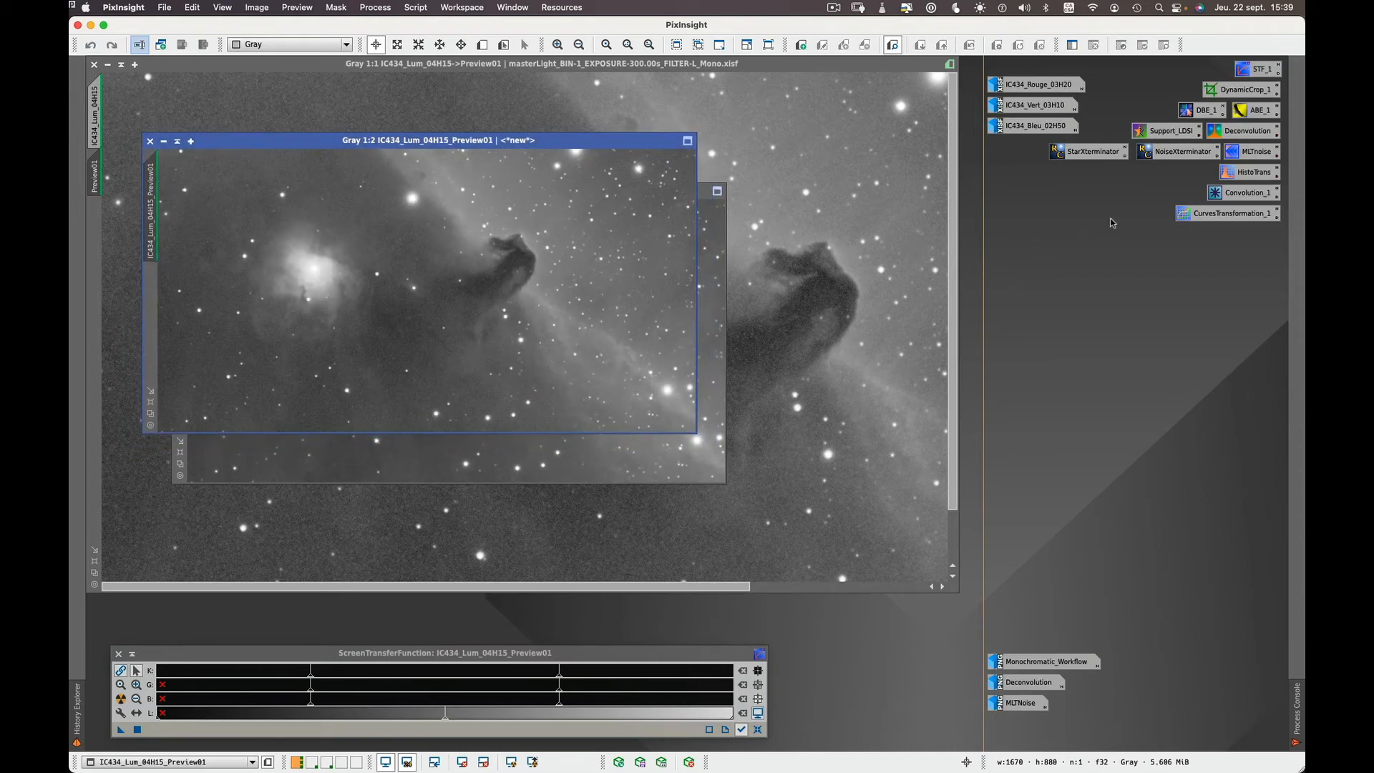
Switch to Safari, view the NoiseXTerminator page among the rc-astro.com resources, and return to PixInsight
key("super+Tab")
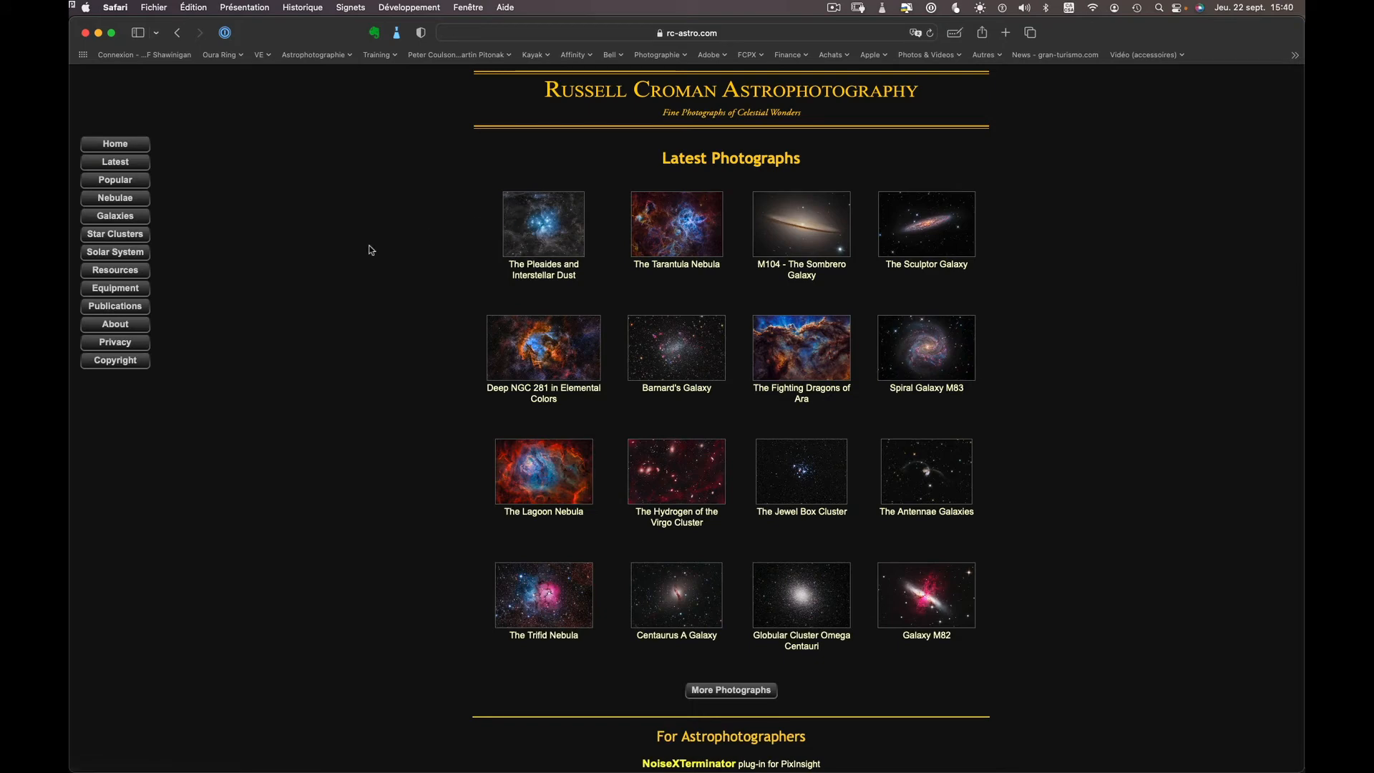
left_click(132, 272)
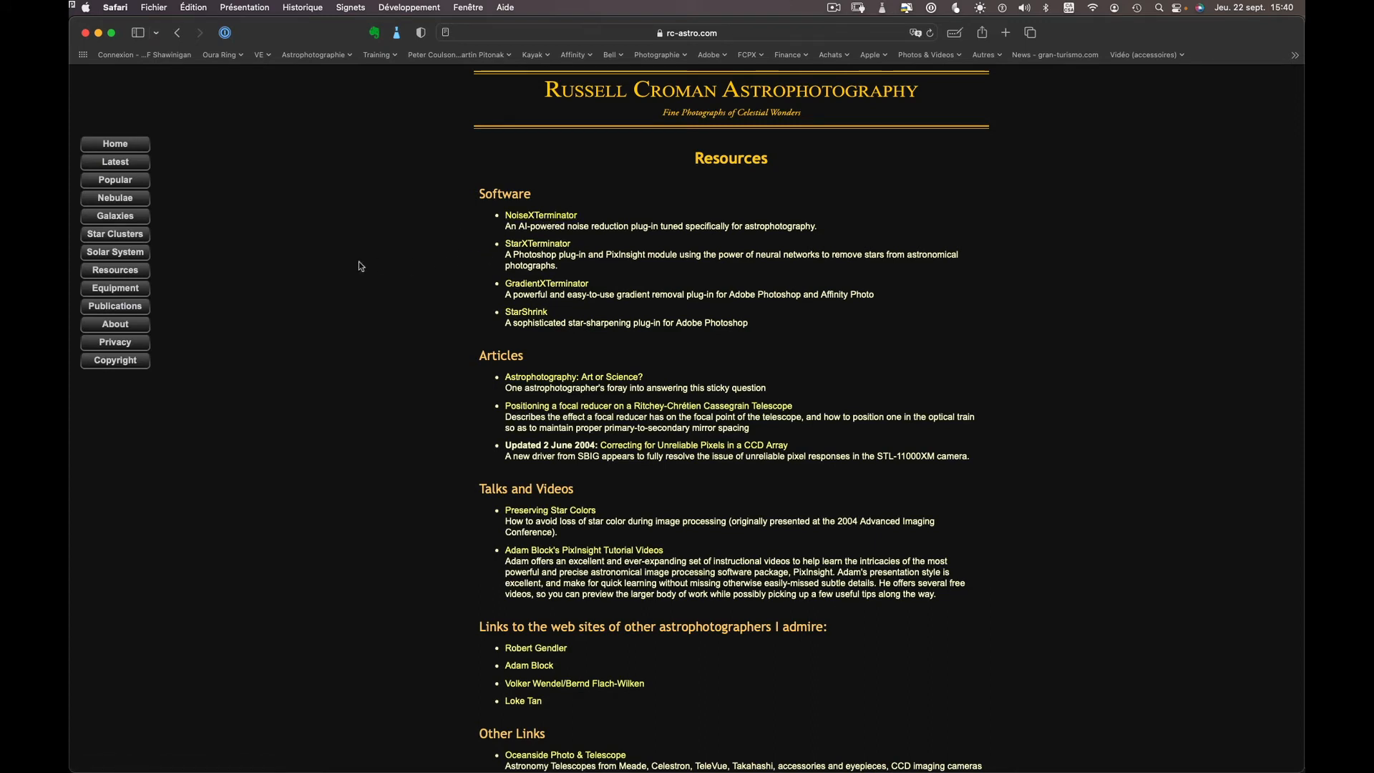
left_click(526, 216)
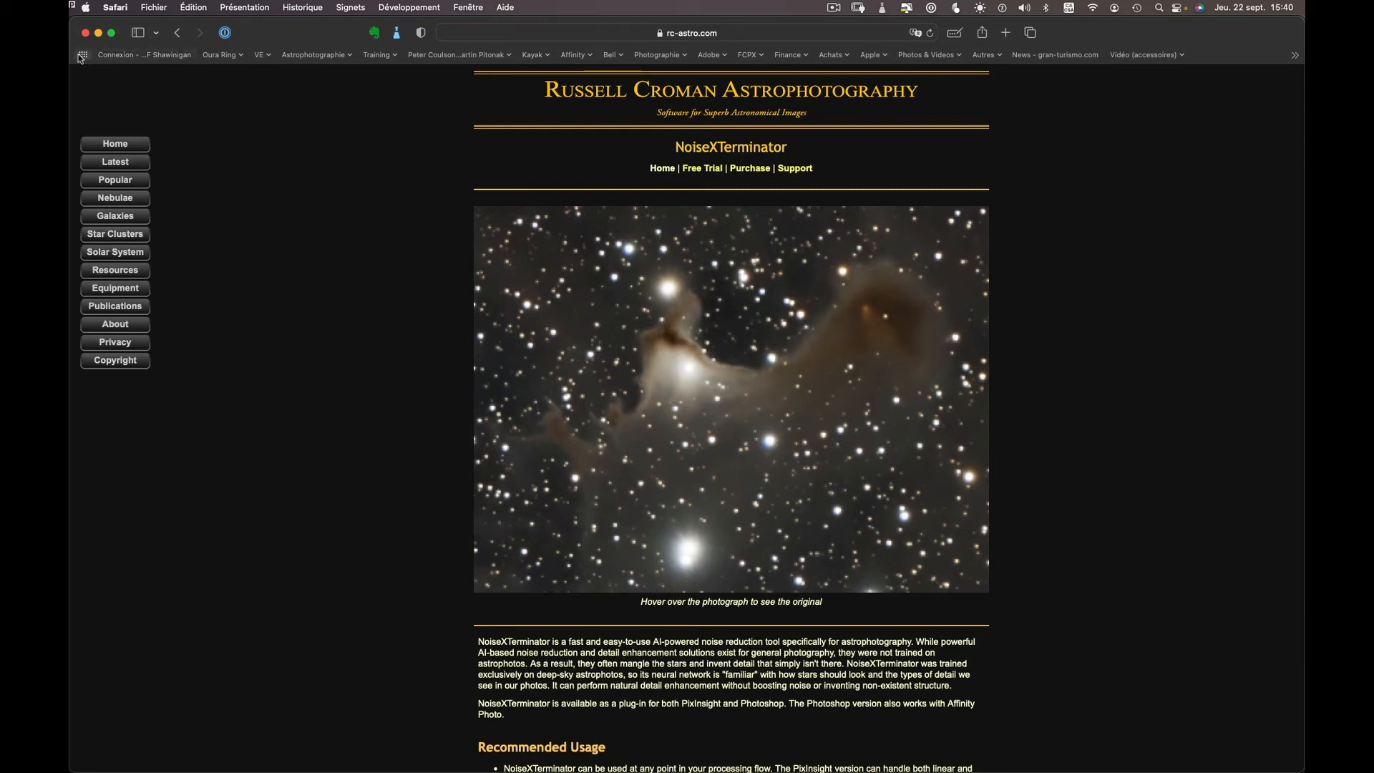
key("super+Tab")
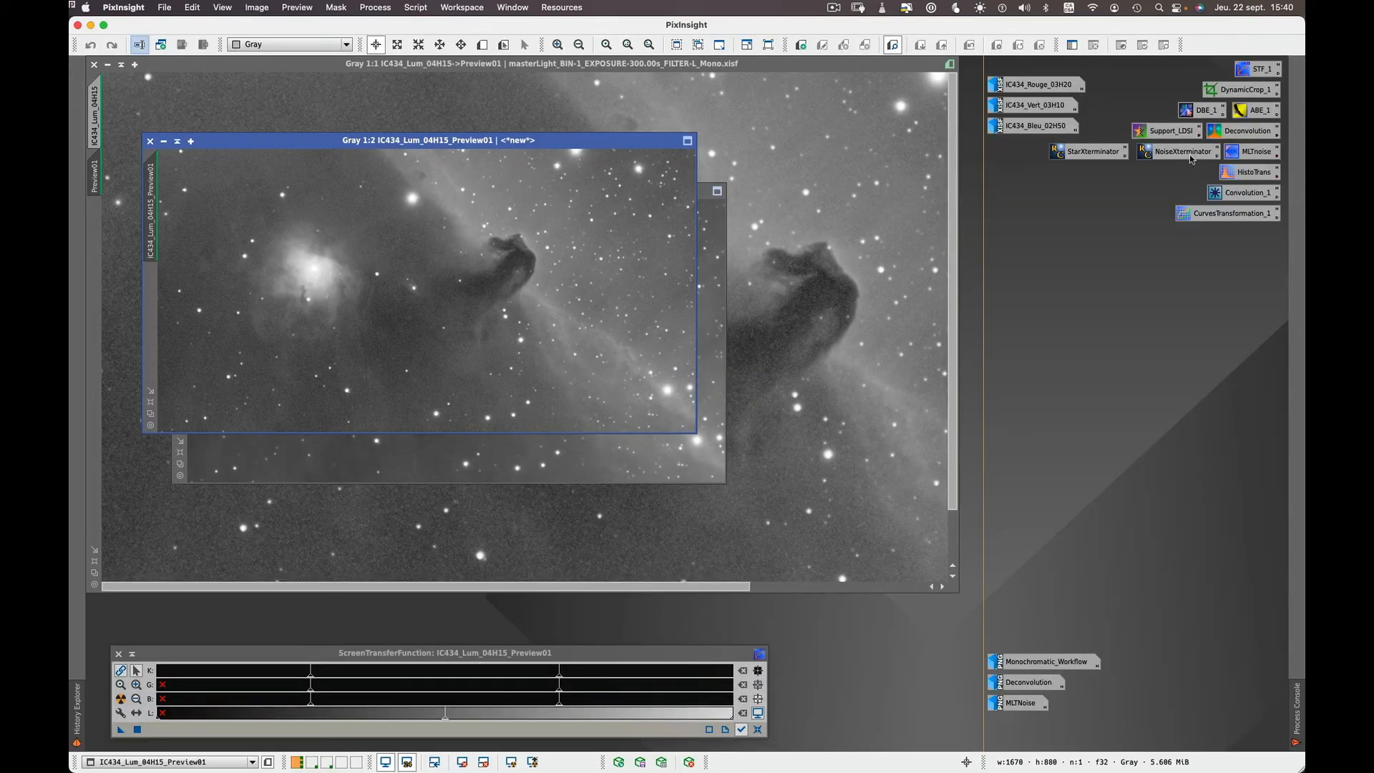
Apply NoiseXTerminator with the Linear option enabled to the extracted image IC434_Lum_04H15_Preview01
double_click(1191, 154)
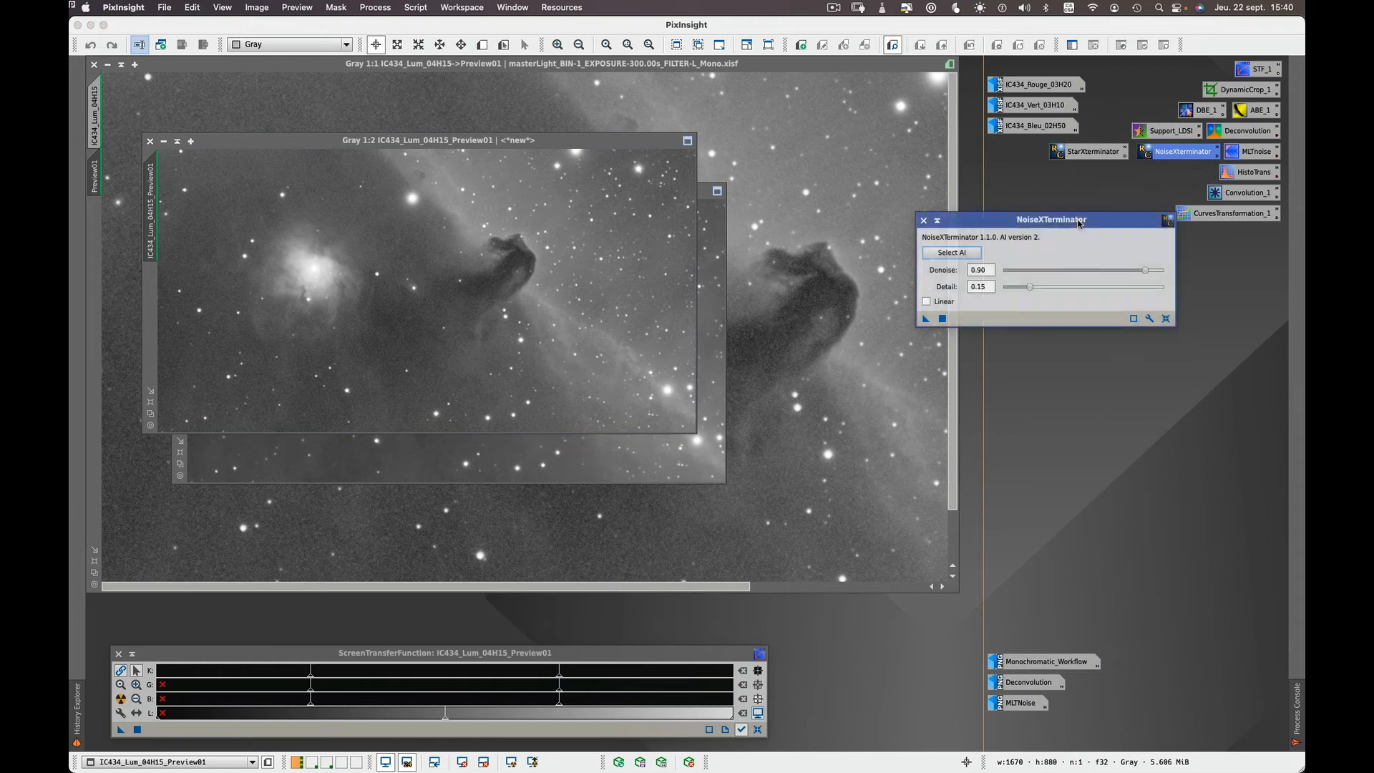
left_click_drag(1069, 234, 1067, 243)
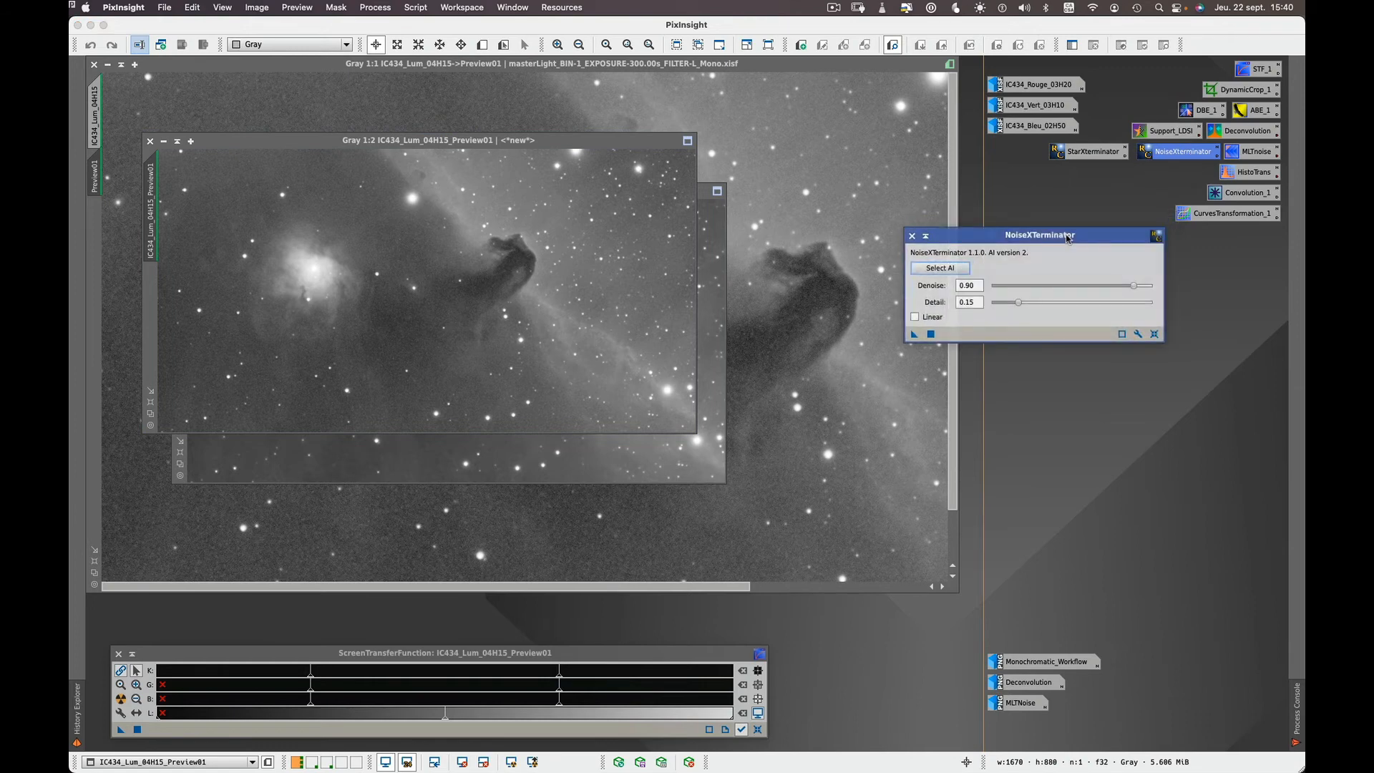
left_click(916, 318)
left_click_drag(914, 334, 564, 332)
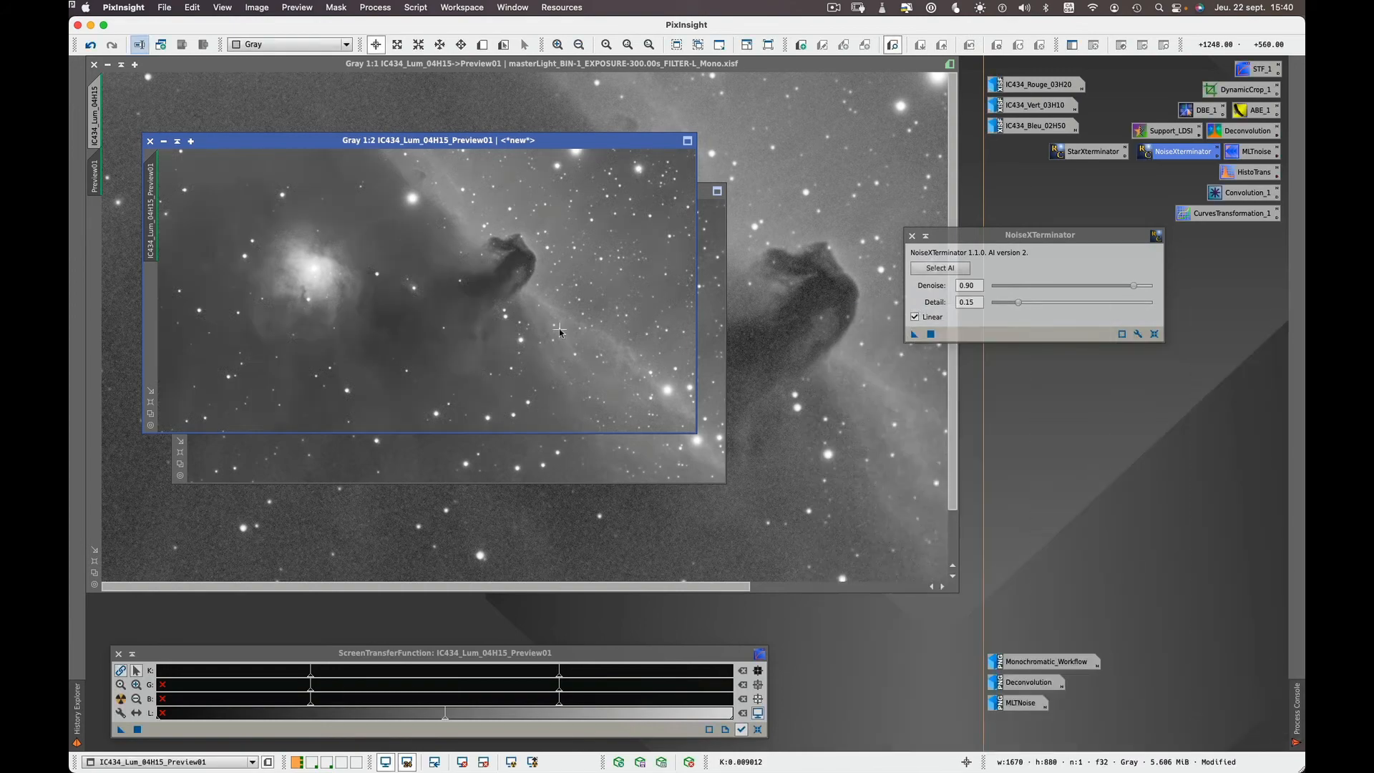
Stack the NoiseXTerminator copy over the MLT image and compare the Horsehead area at 1:1 by alternating between the two
left_click_drag(650, 141, 672, 186)
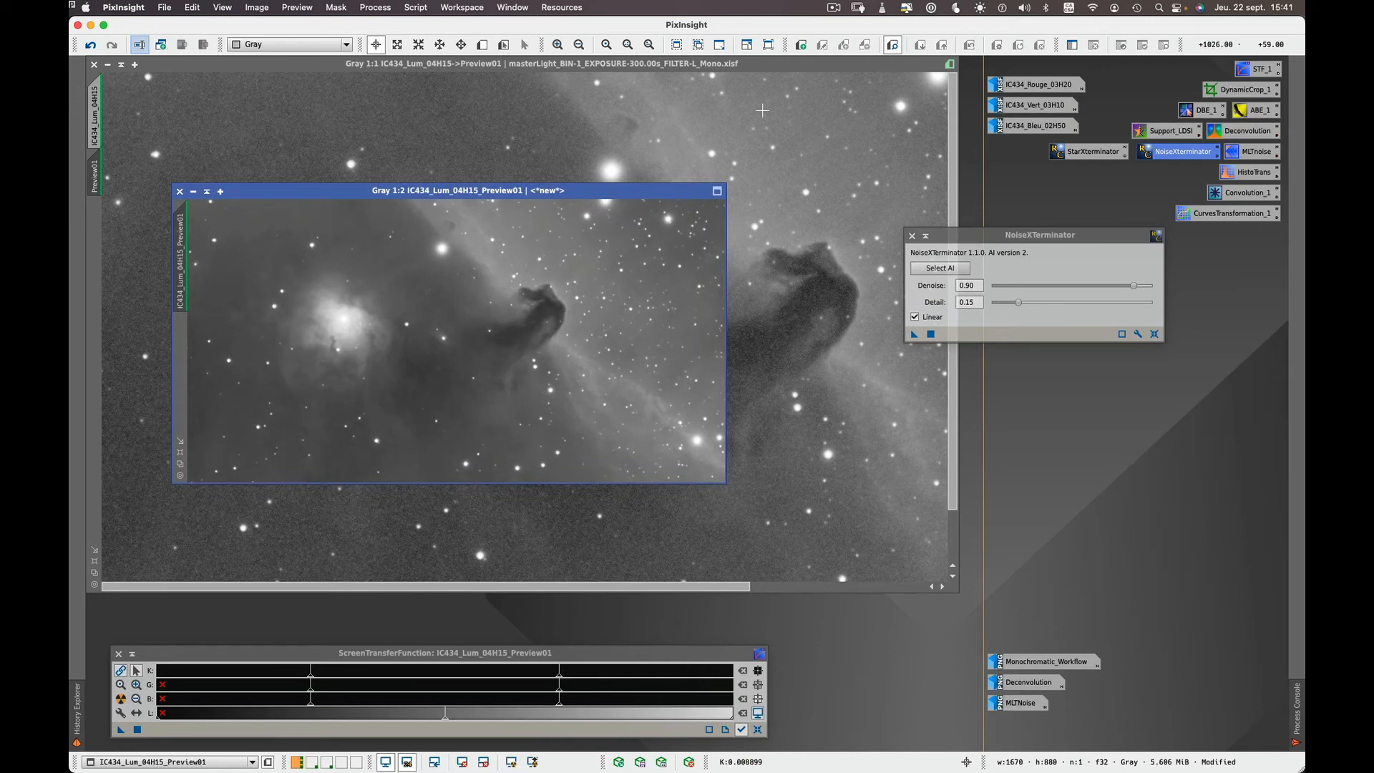
key("ctrl+Page_Down")
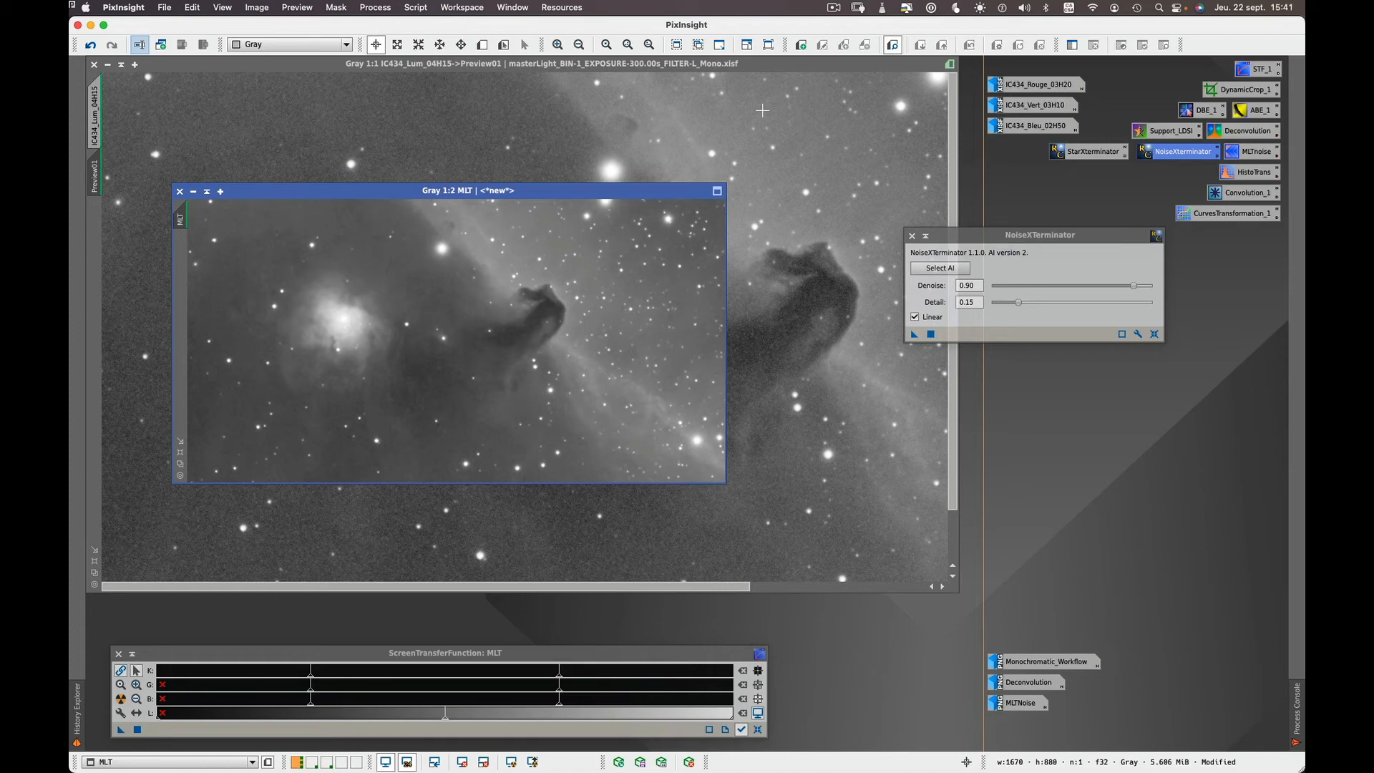
key("ctrl+Page_Down")
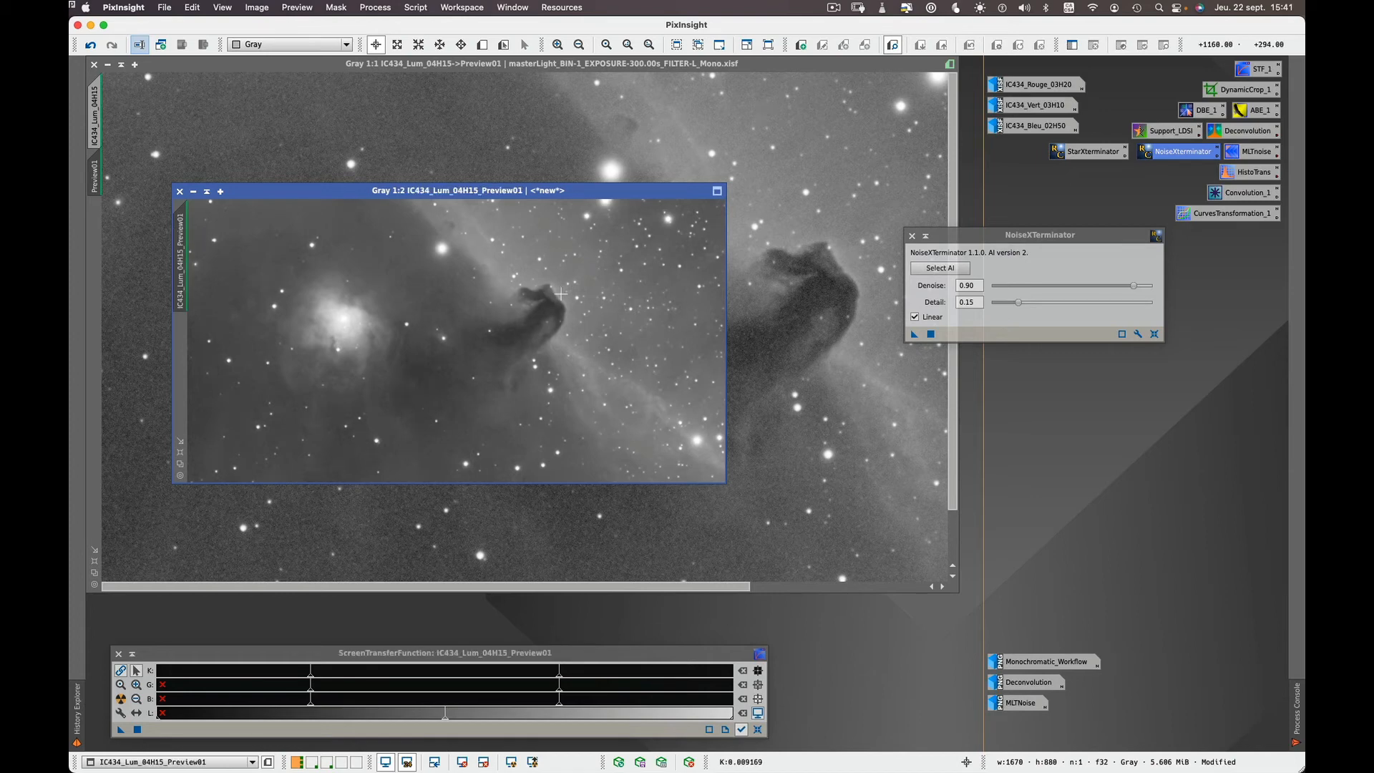
scroll(561, 293, "up", 1)
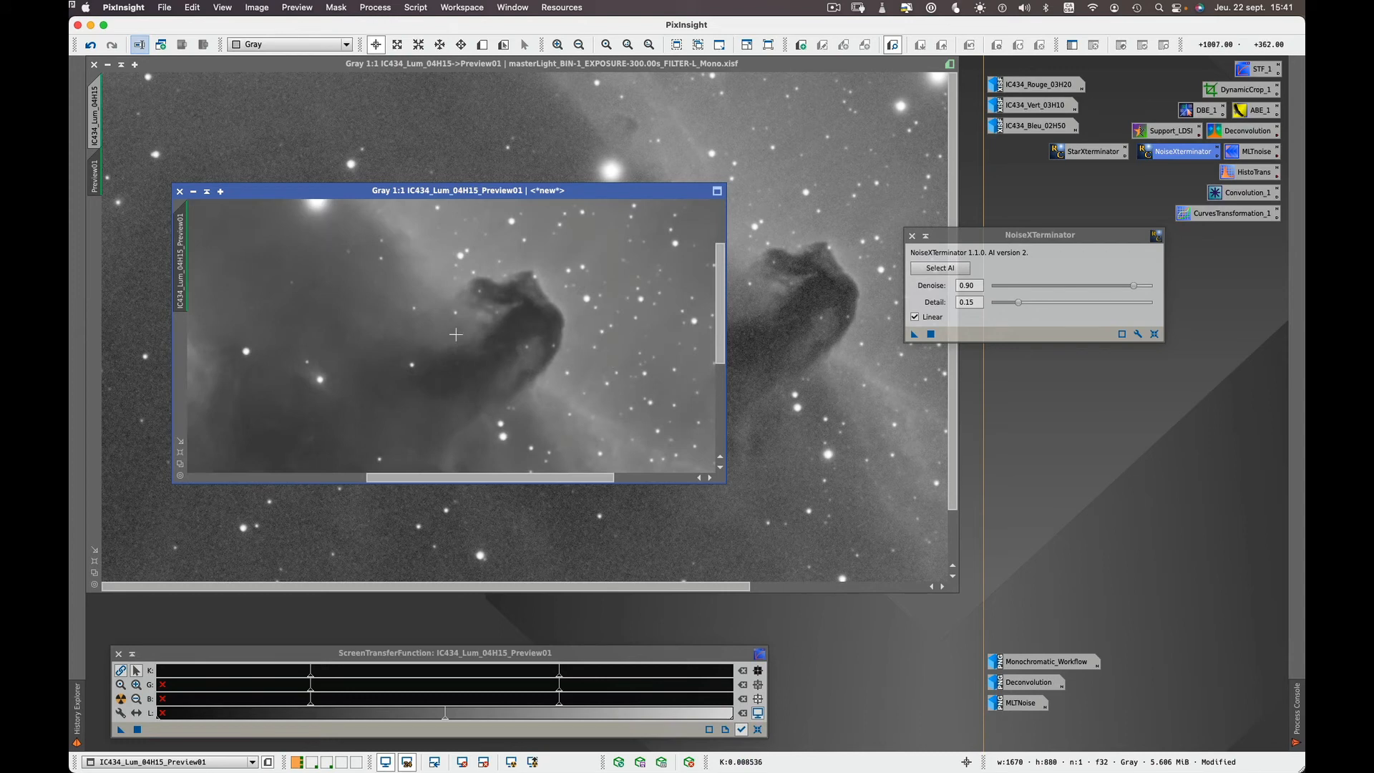
left_click_drag(361, 191, 435, 190)
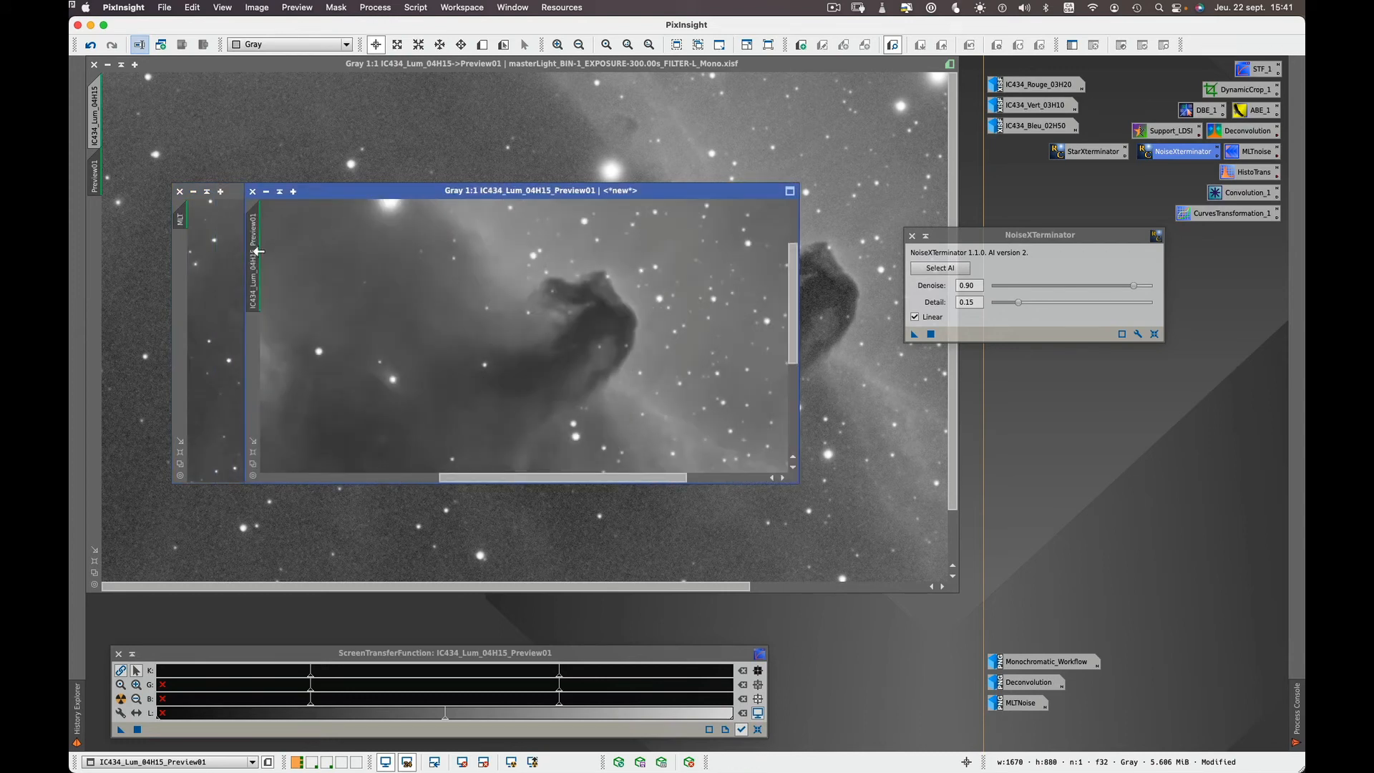
left_click_drag(257, 250, 181, 217)
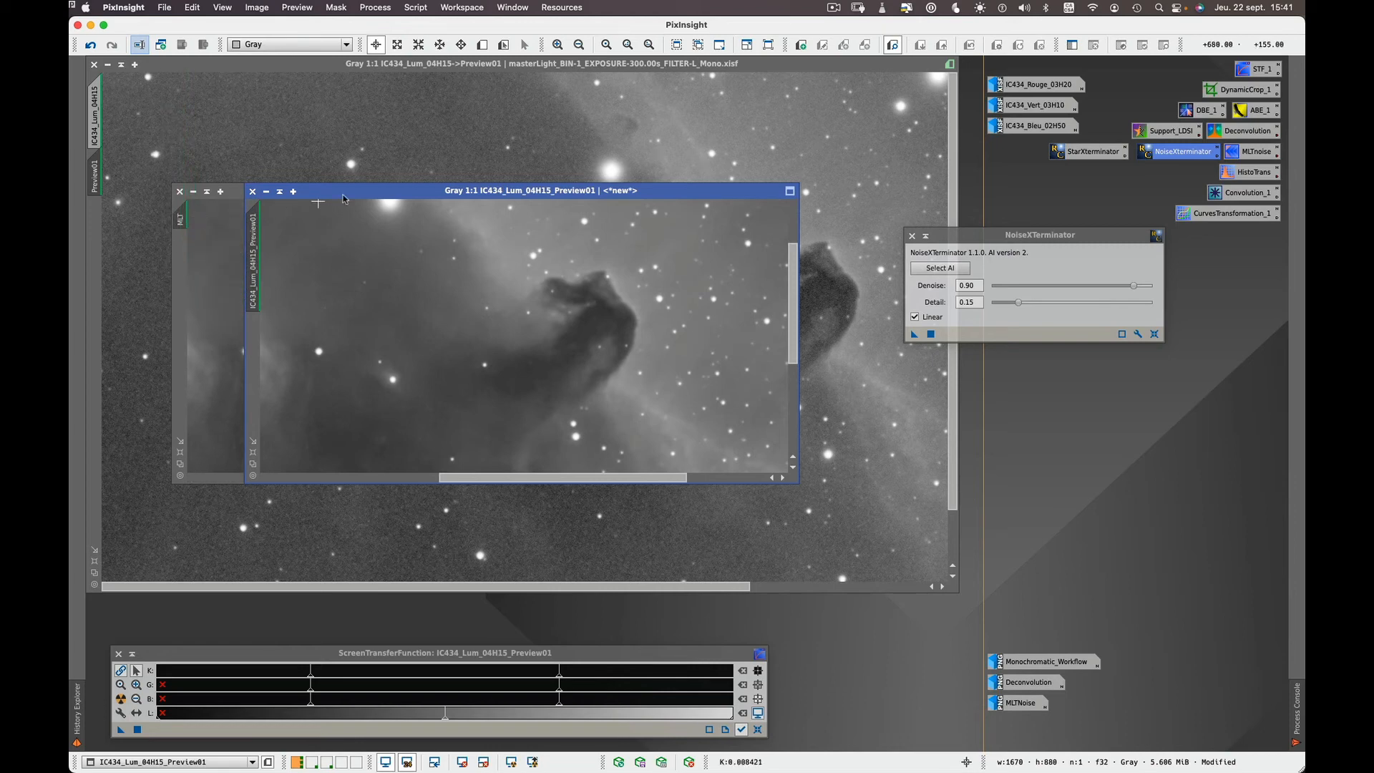
left_click_drag(343, 199, 275, 199)
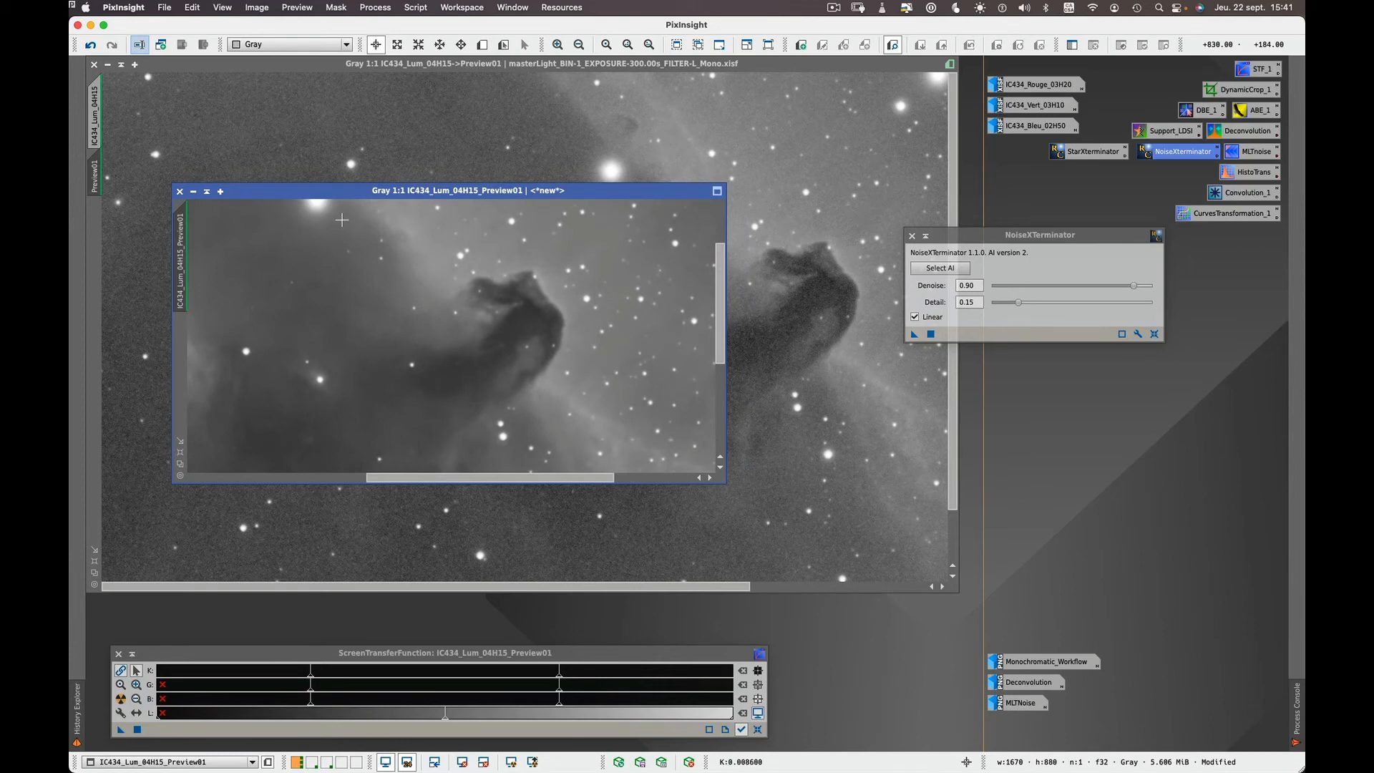
key("super+Page_Down")
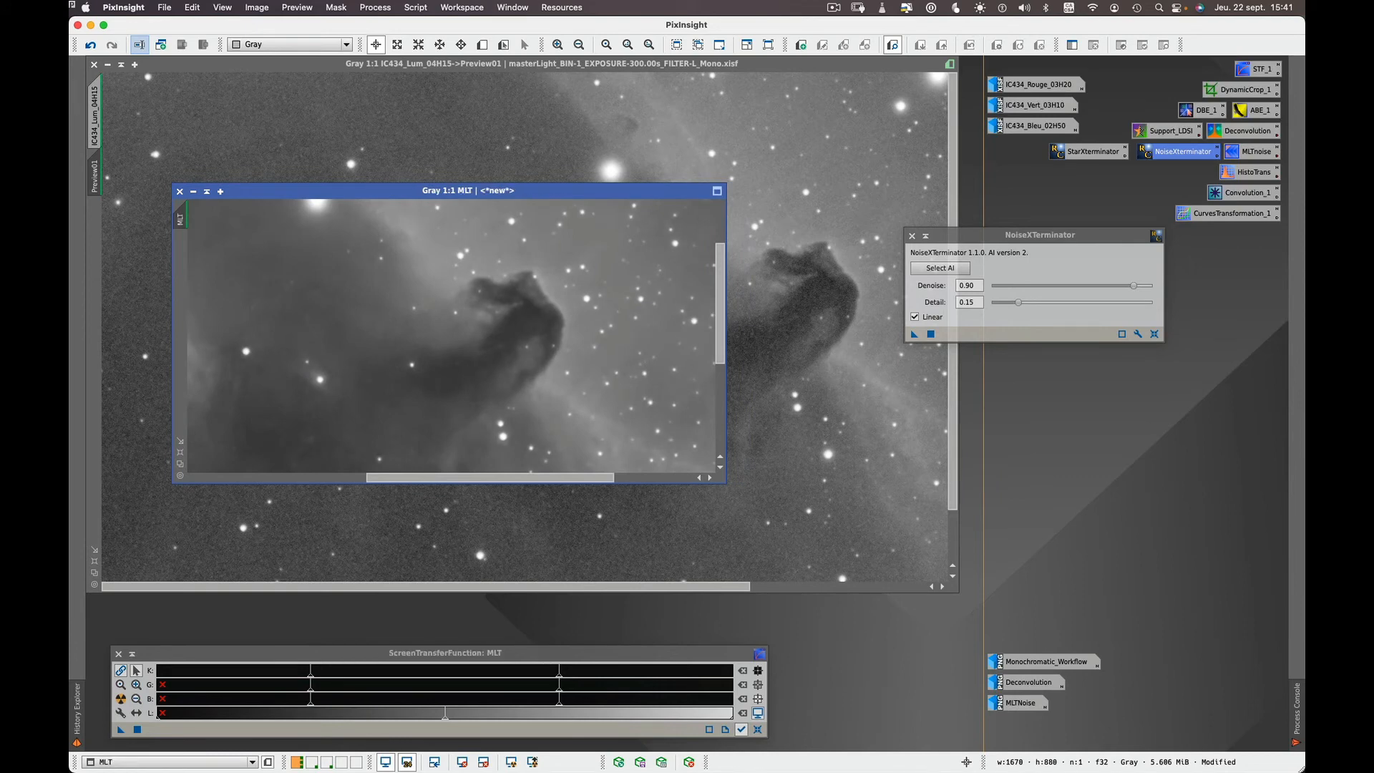
key("super+Page_Up")
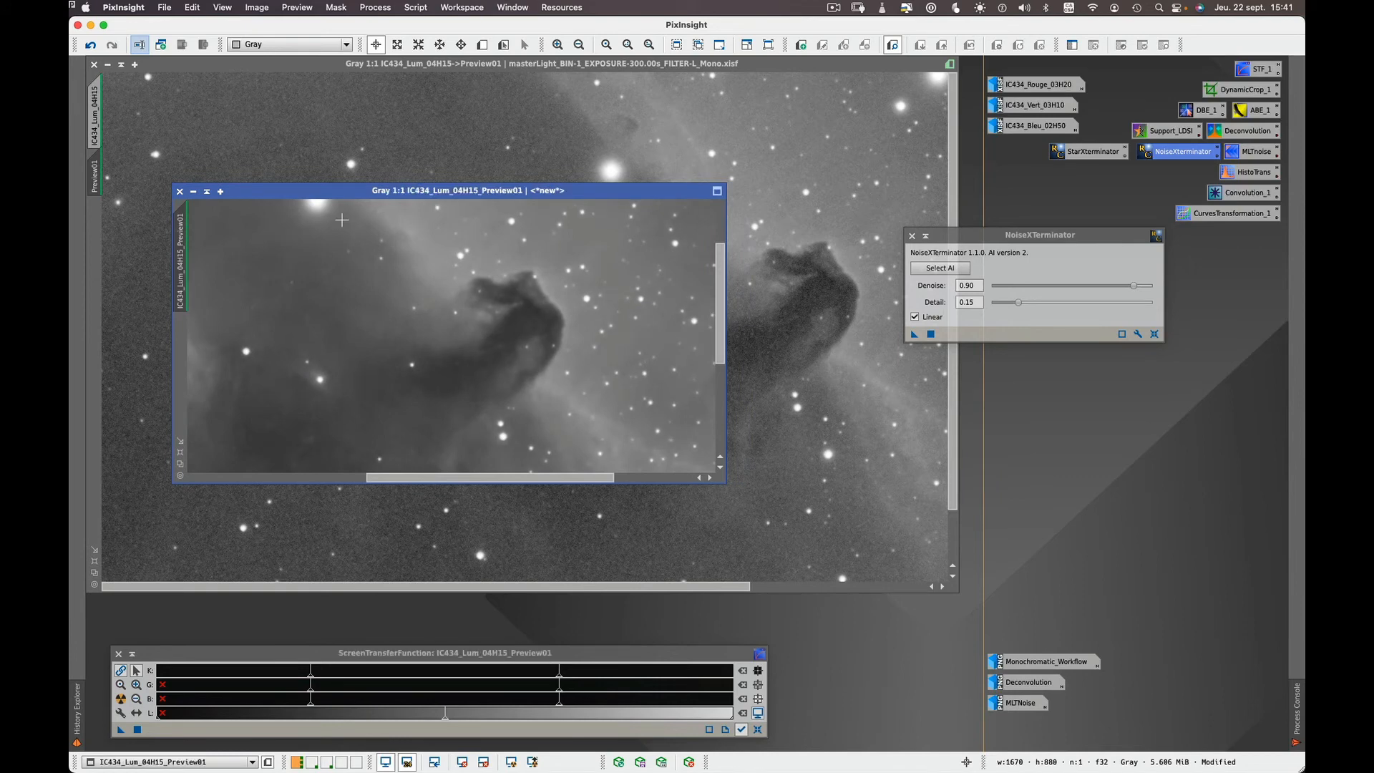
key("super+Page_Down")
key("super+Page_Up")
key("super+Page_Down")
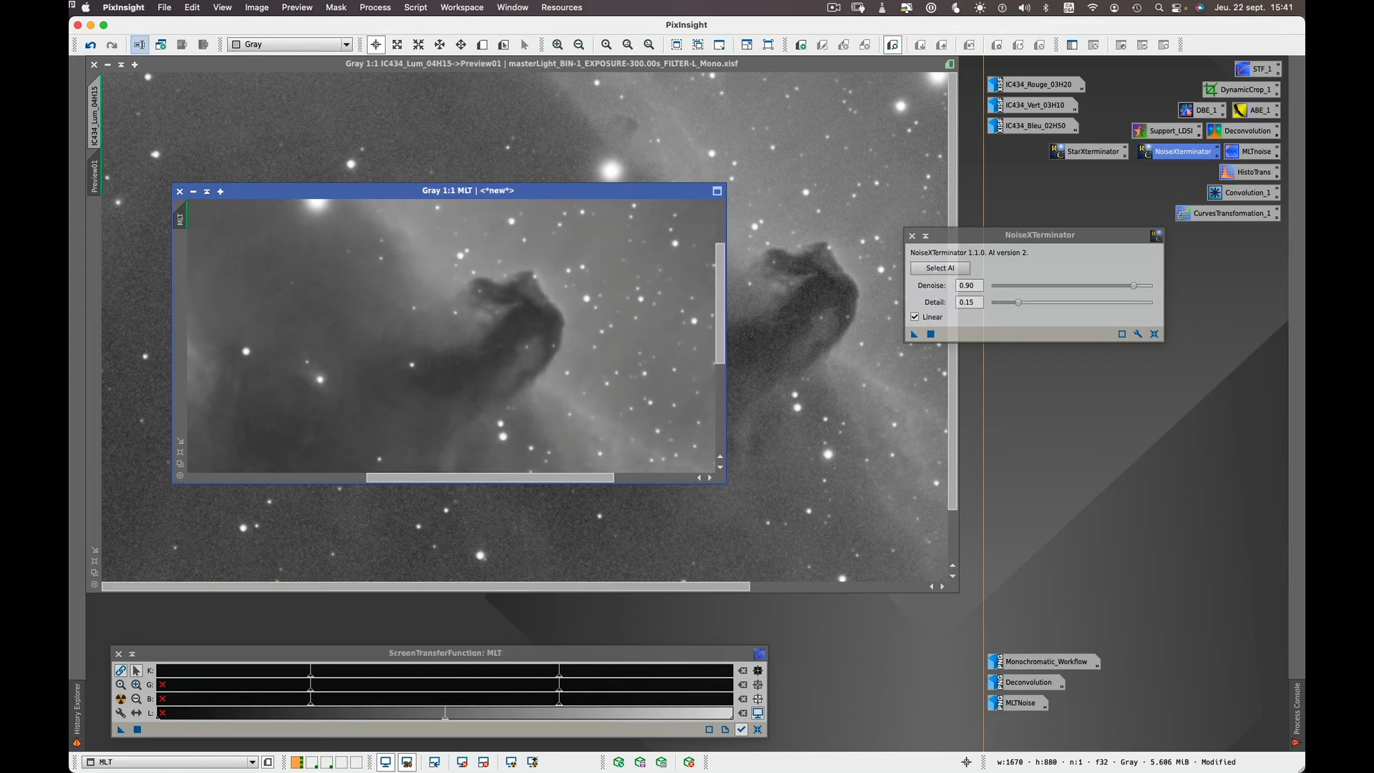
key("super+Page_Up")
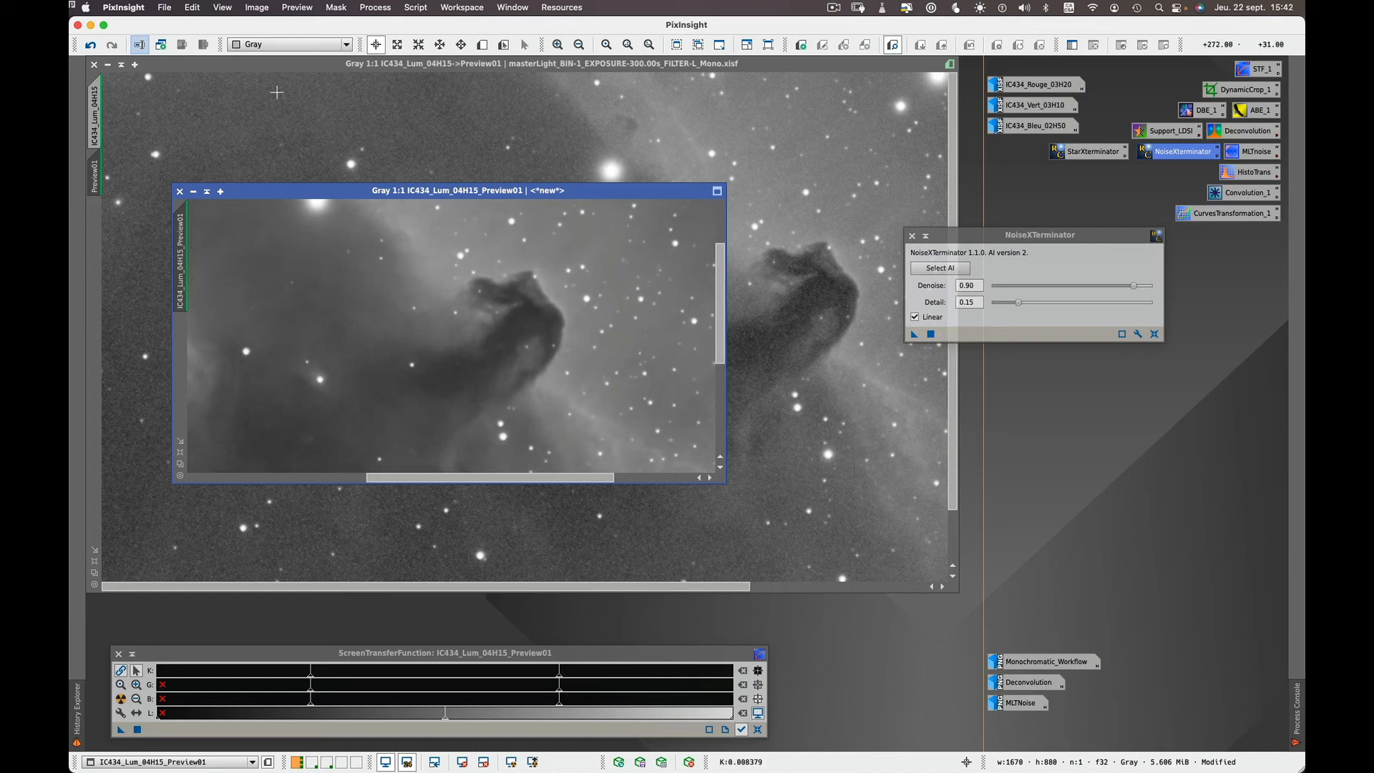
Close the NoiseXTerminator and MLT test images without saving them
left_click(180, 192)
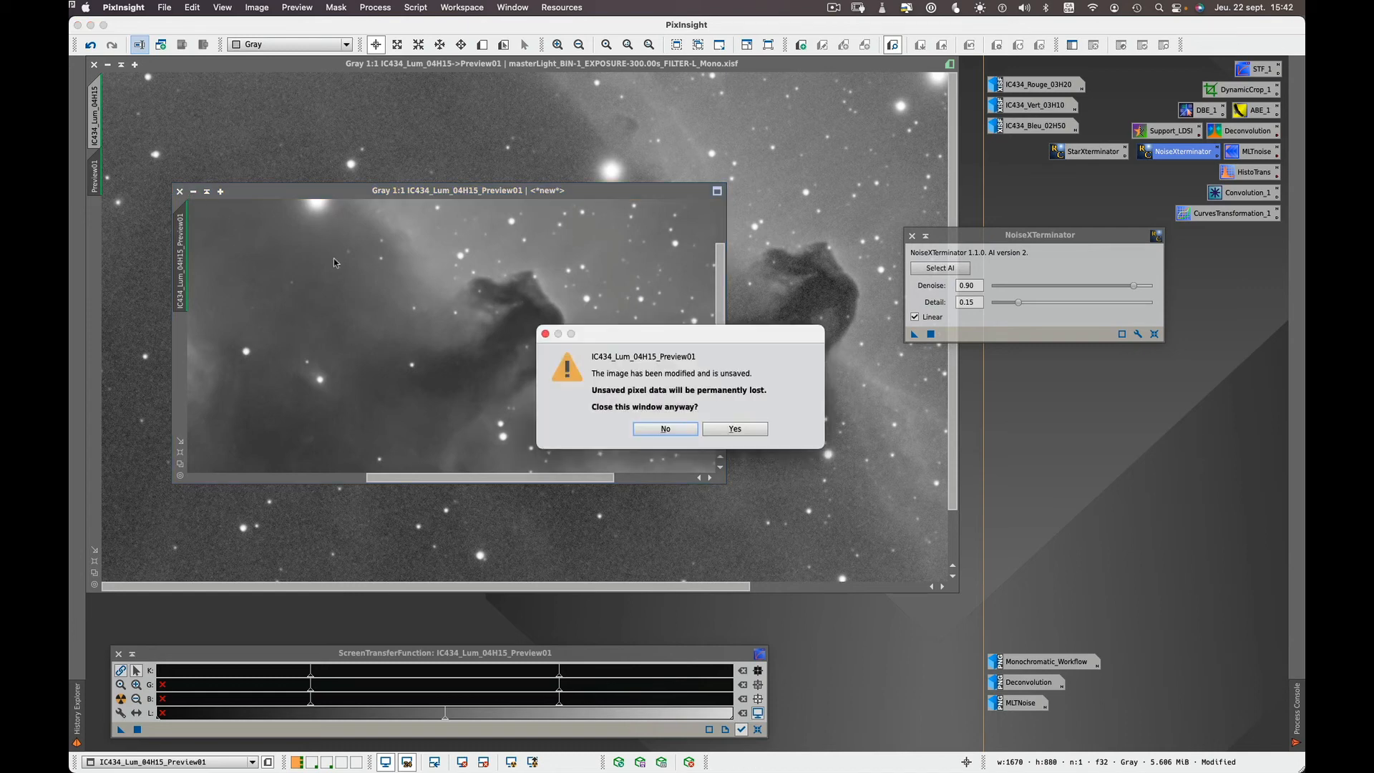
left_click(735, 429)
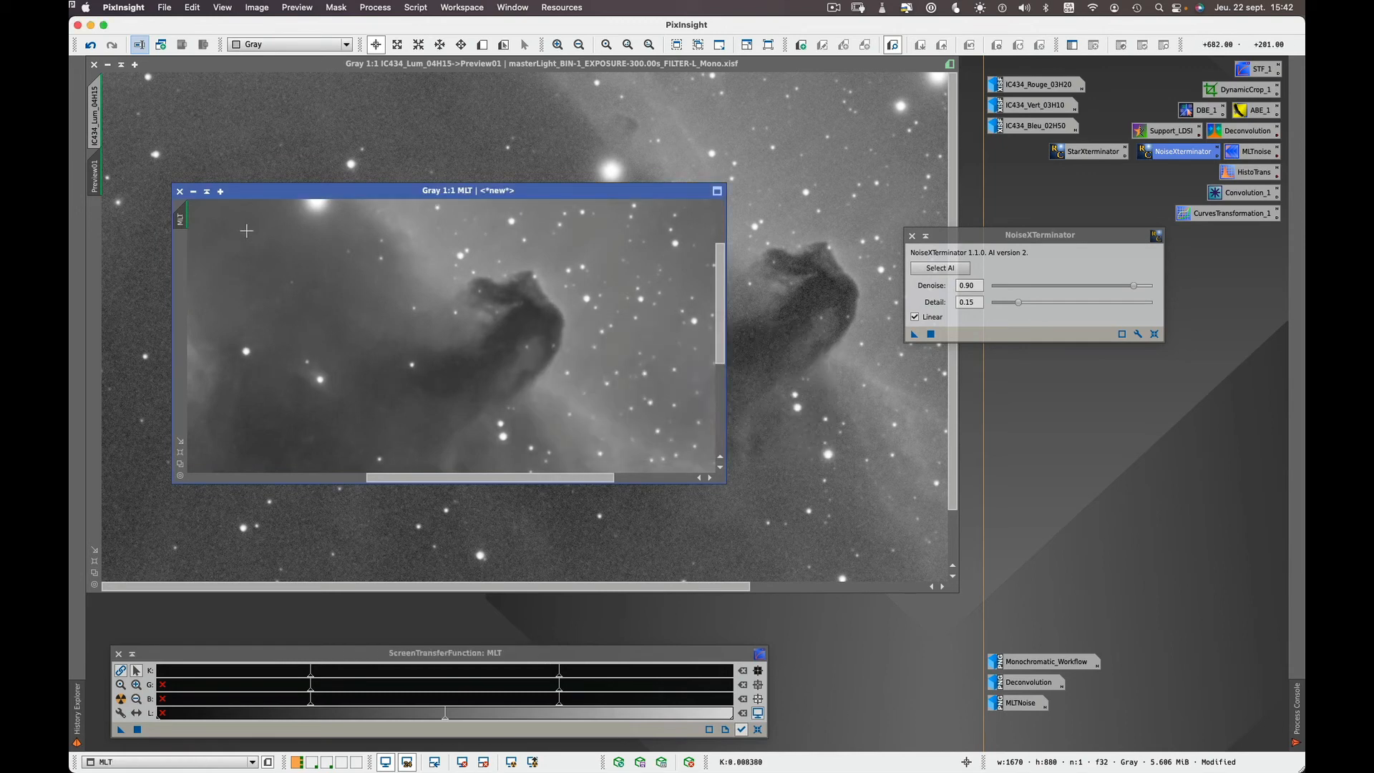
left_click(180, 192)
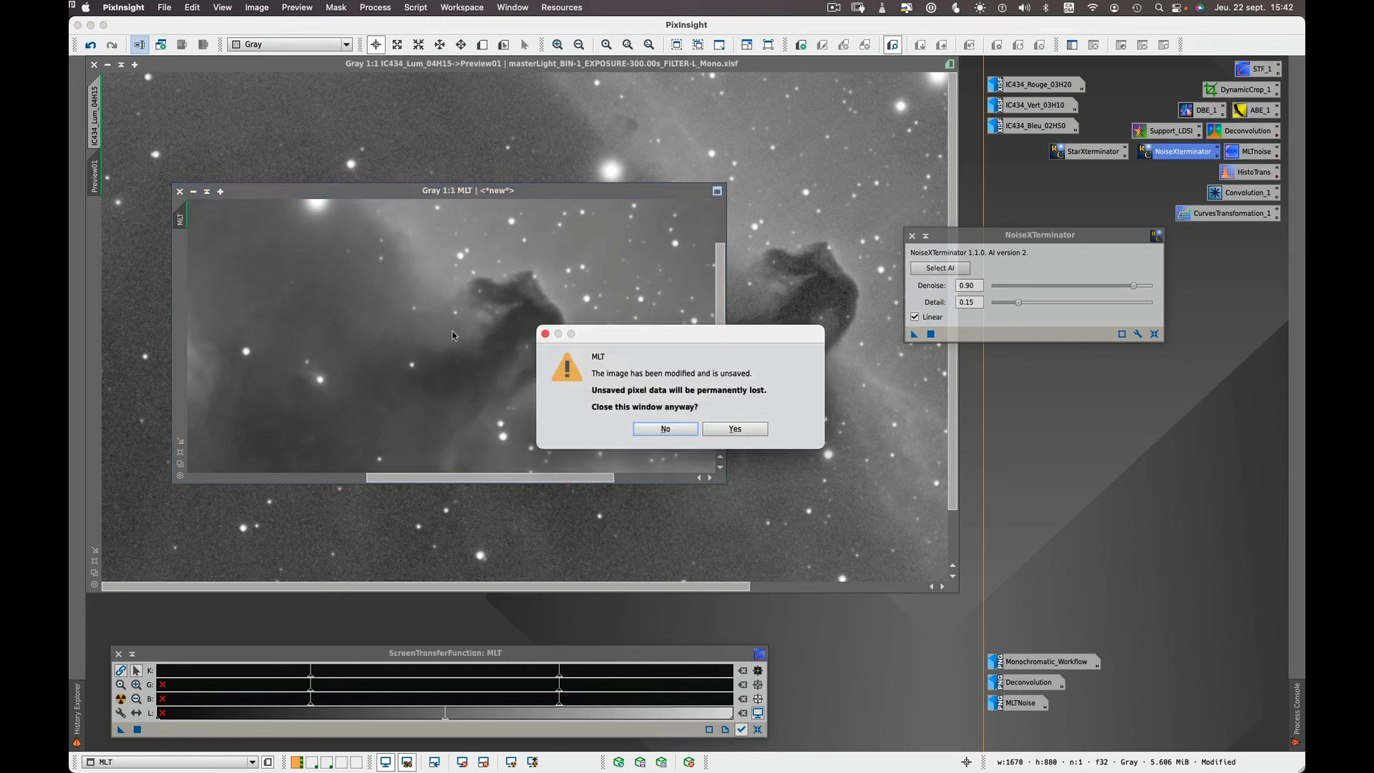
left_click(734, 429)
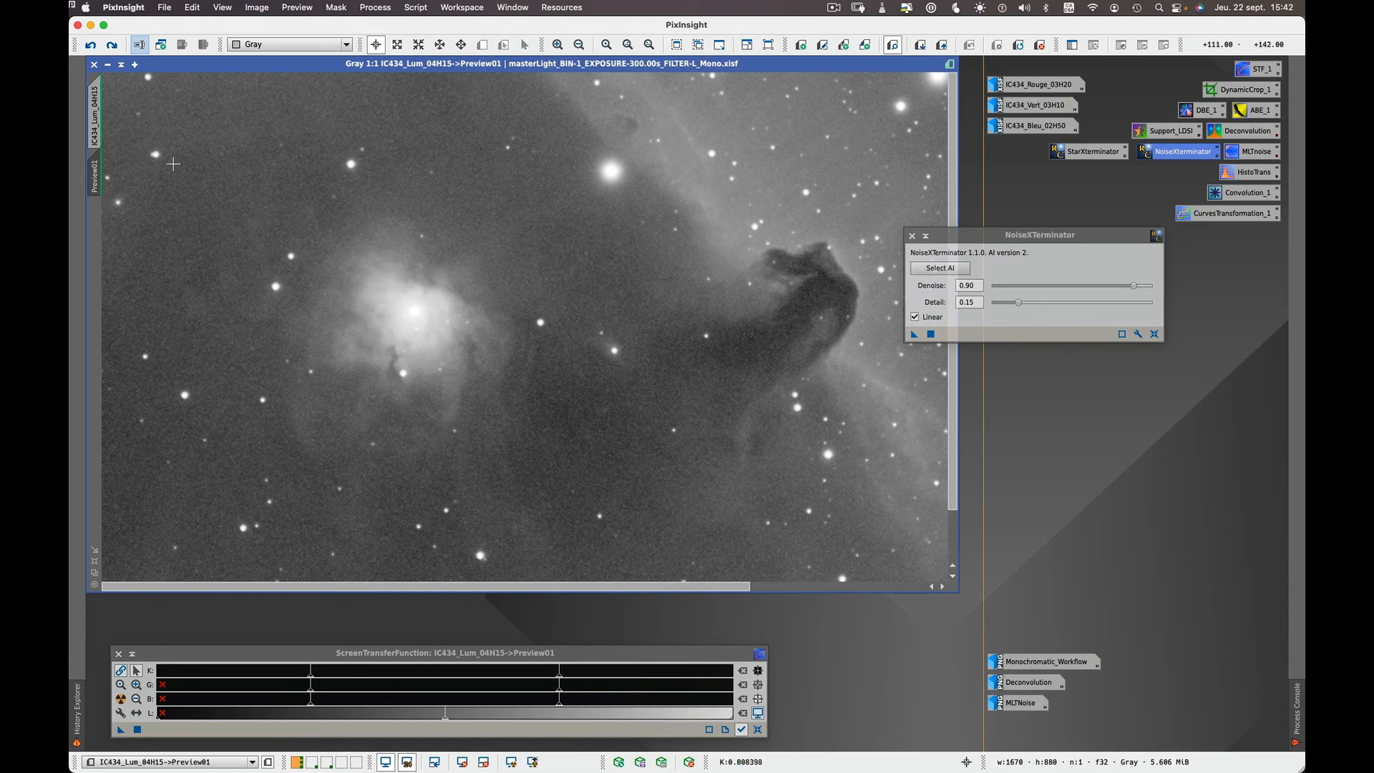
Delete all previews of the IC434 luminance image and apply NoiseXTerminator to the full image
left_click(96, 109)
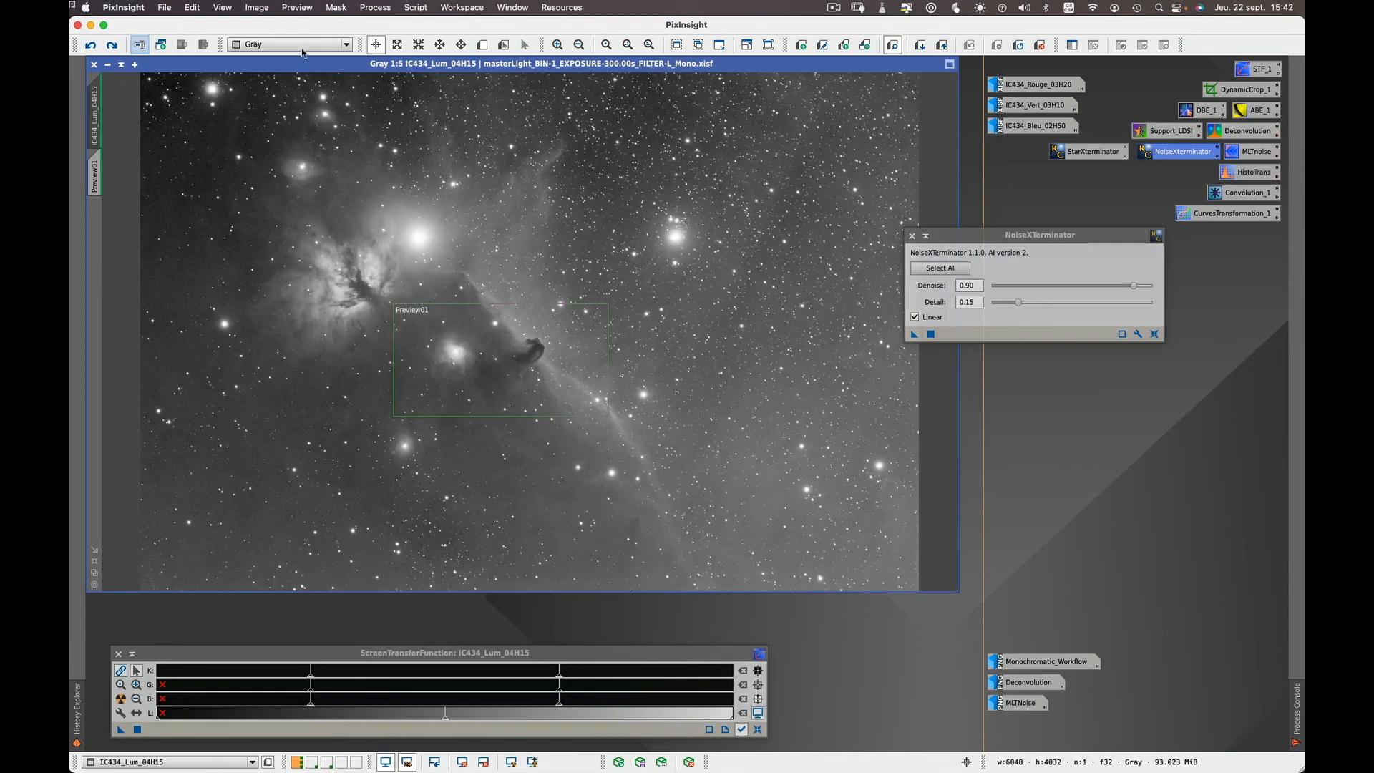
left_click(297, 7)
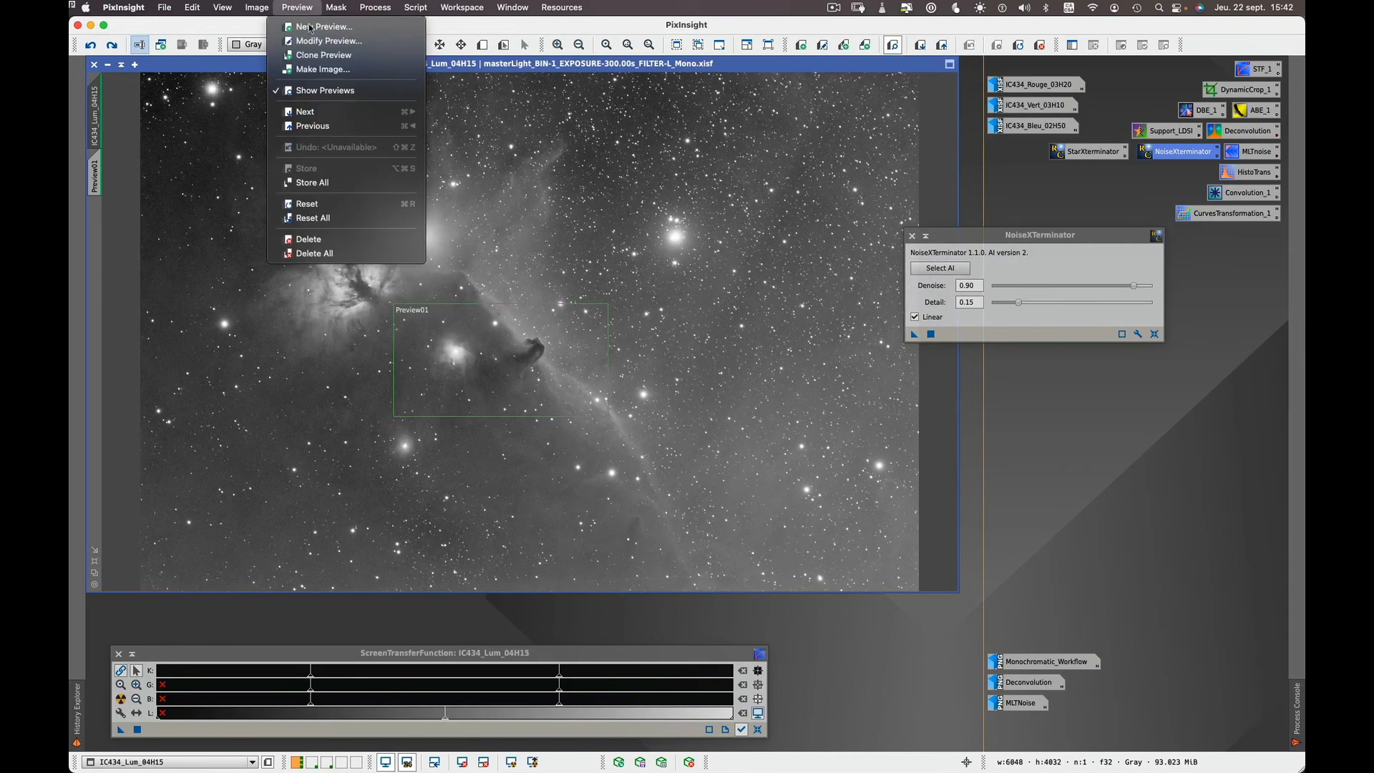
left_click(336, 253)
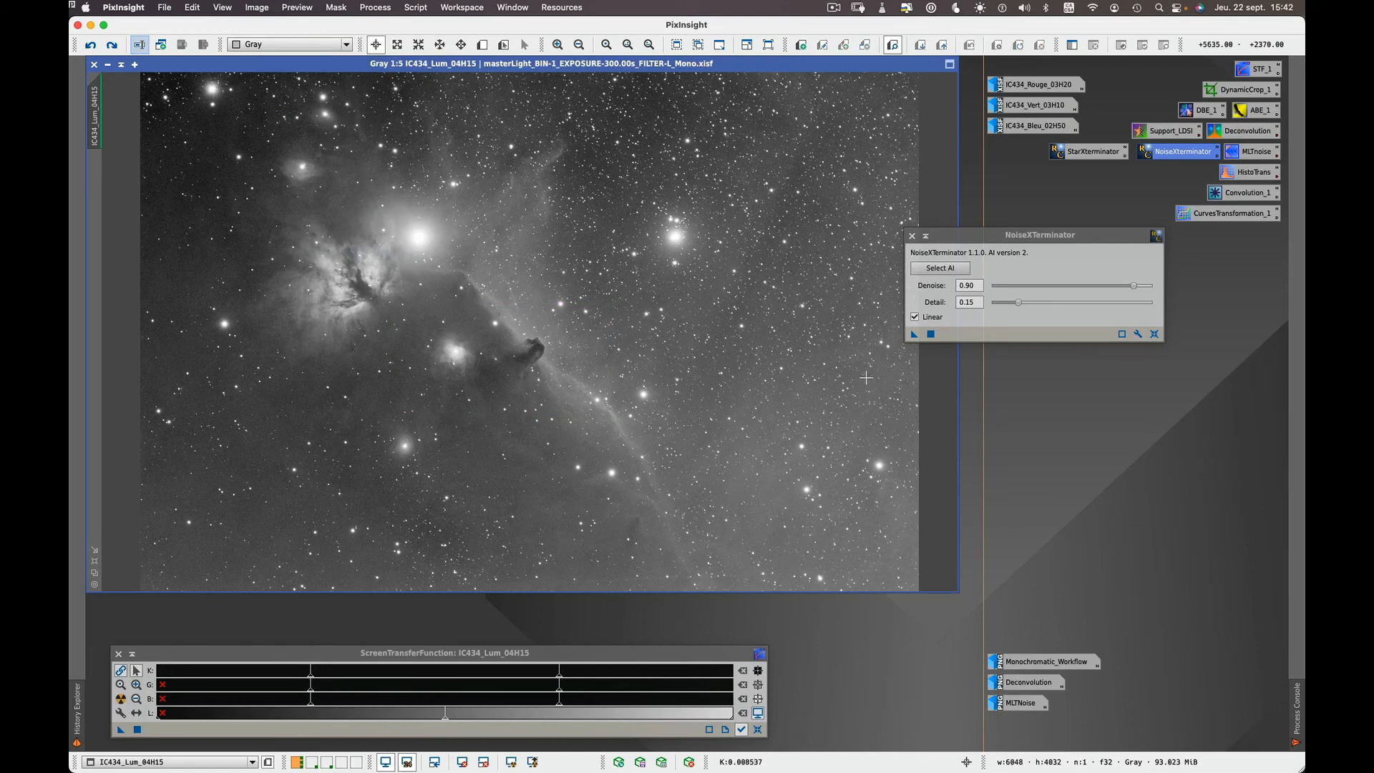
left_click_drag(914, 335, 774, 351)
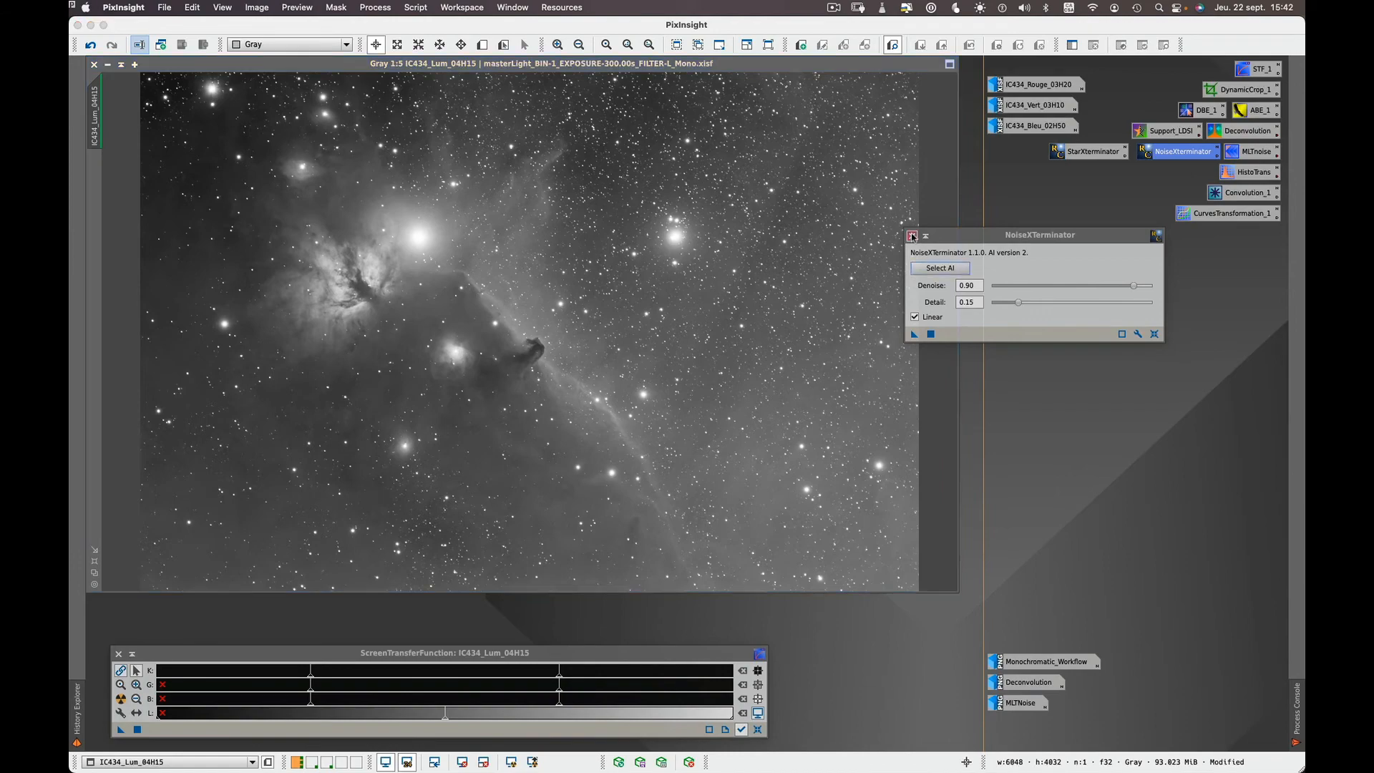
Close NoiseXTerminator, show the luminance image at 1:6 and fit its window to the image
left_click(914, 236)
scroll(621, 314, "down", 1)
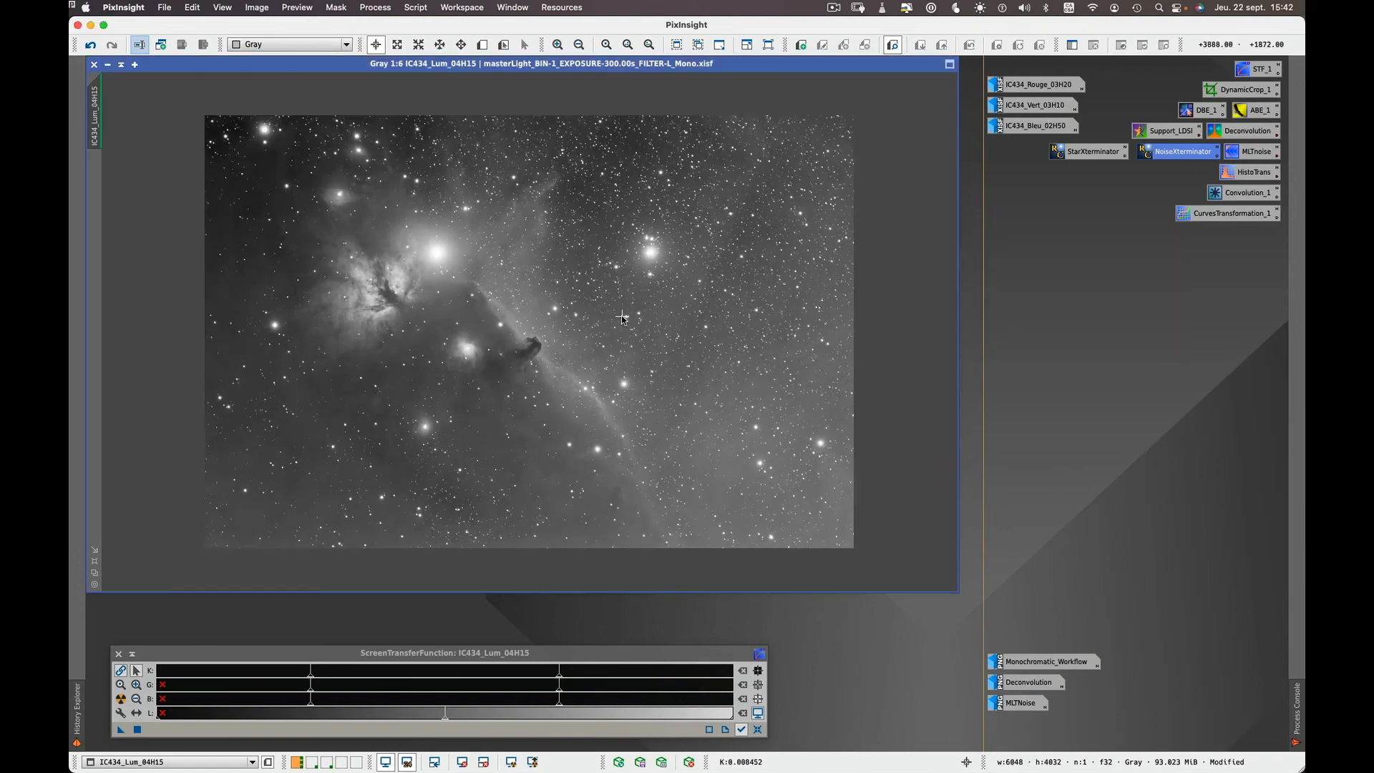
left_click(93, 551)
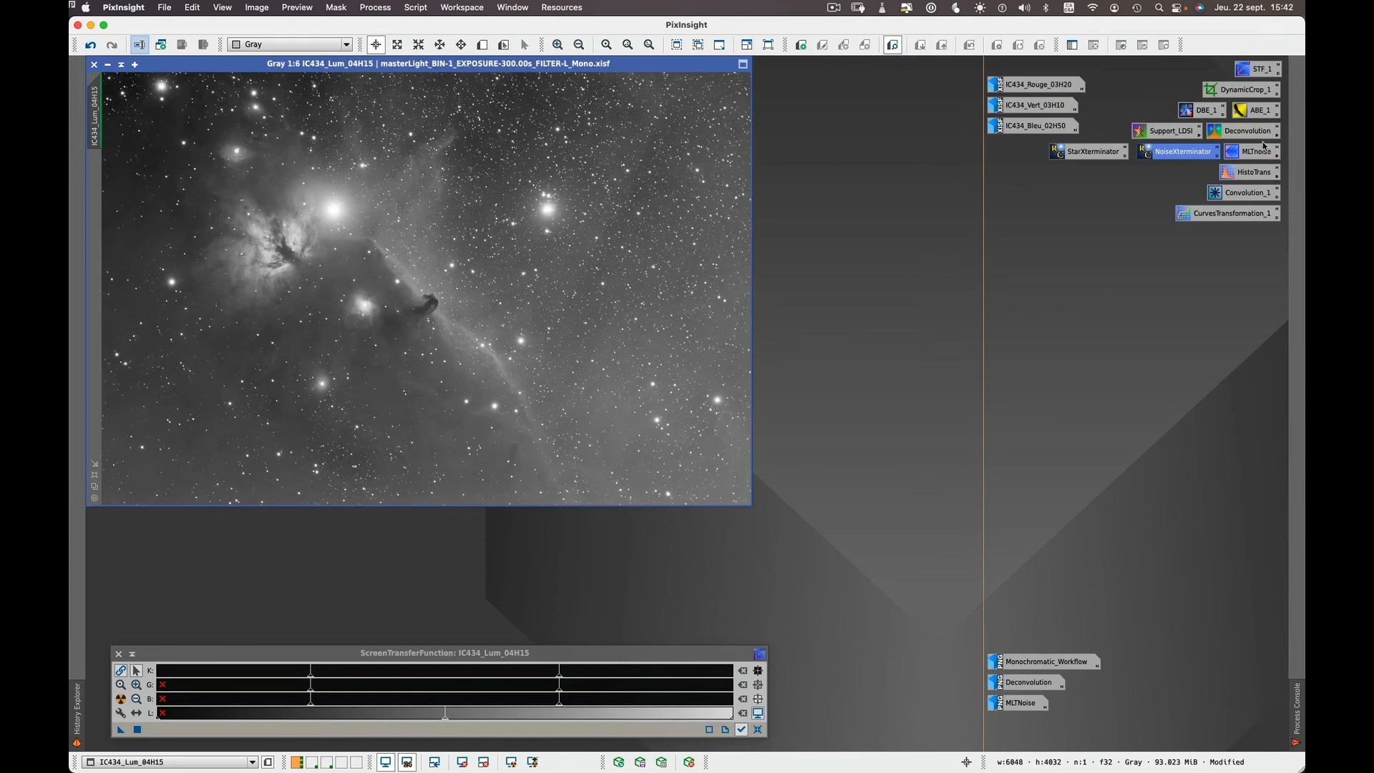
Open HistogramTransformation with active-view tracking on and reset the screen stretch of the IC434 luminance image
double_click(1258, 177)
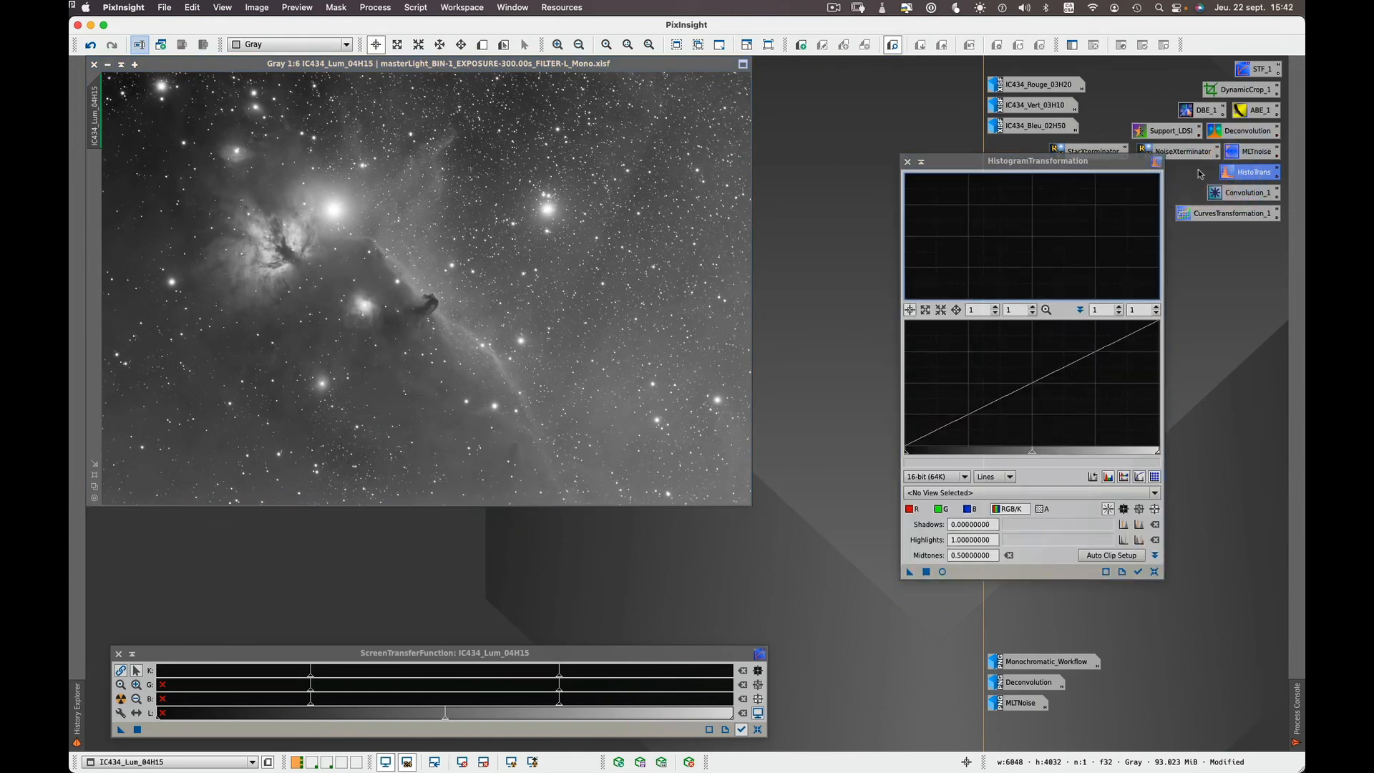
left_click_drag(1089, 158, 1056, 155)
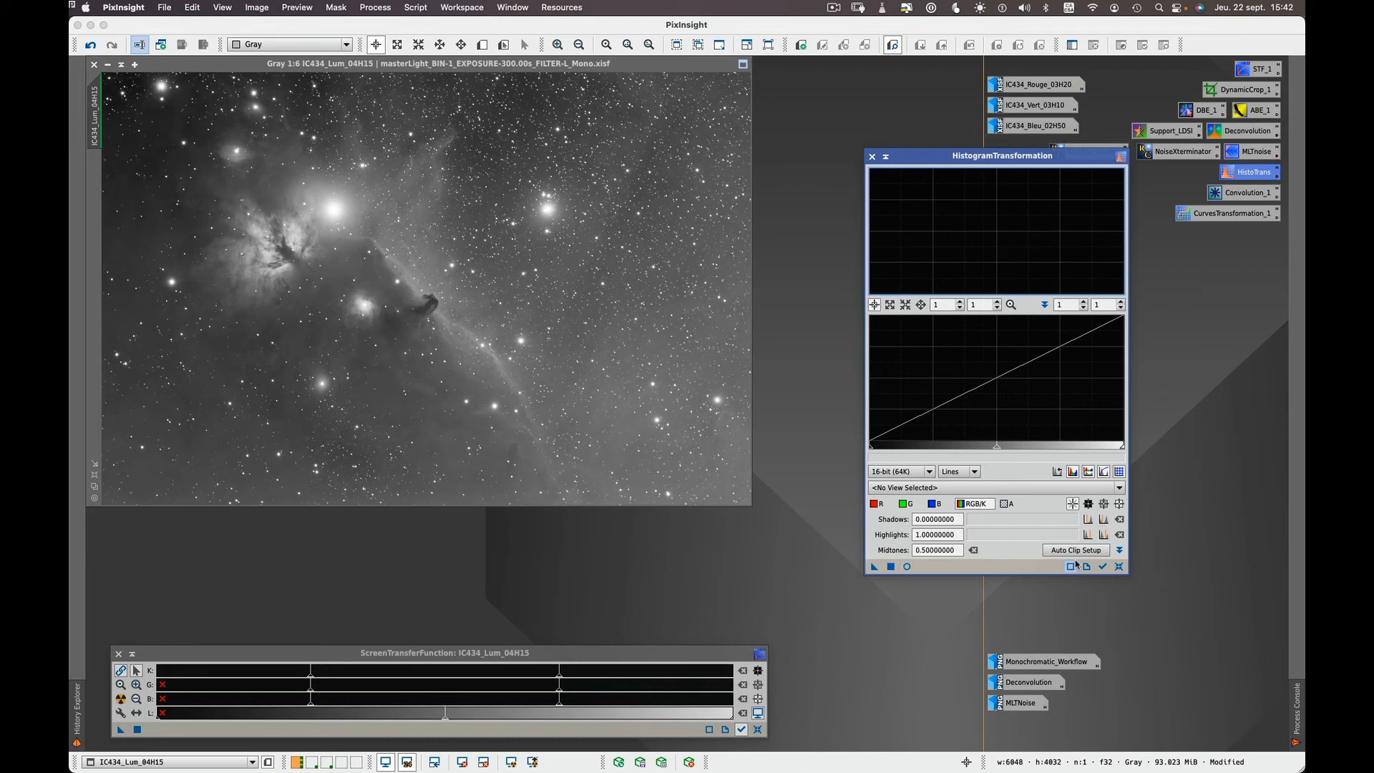
left_click(1098, 567)
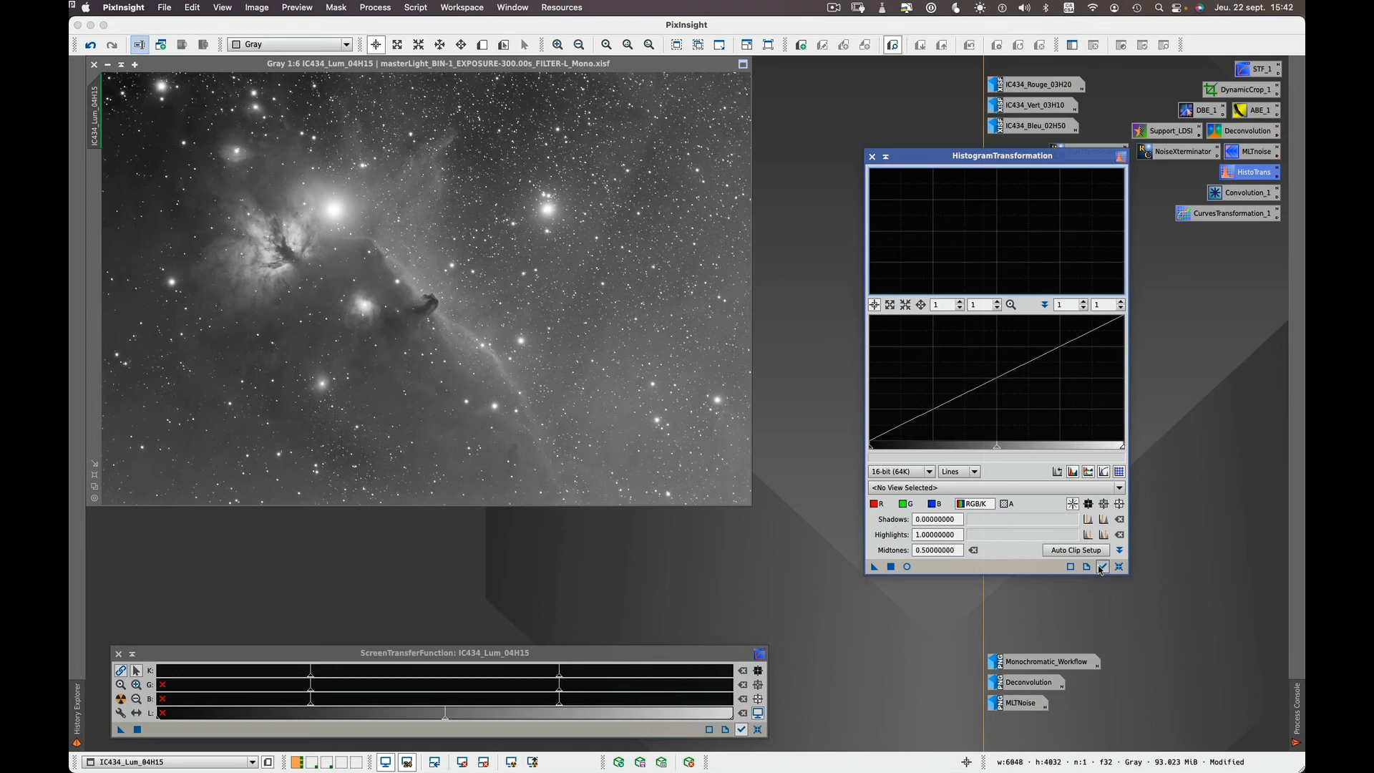
left_click(759, 714)
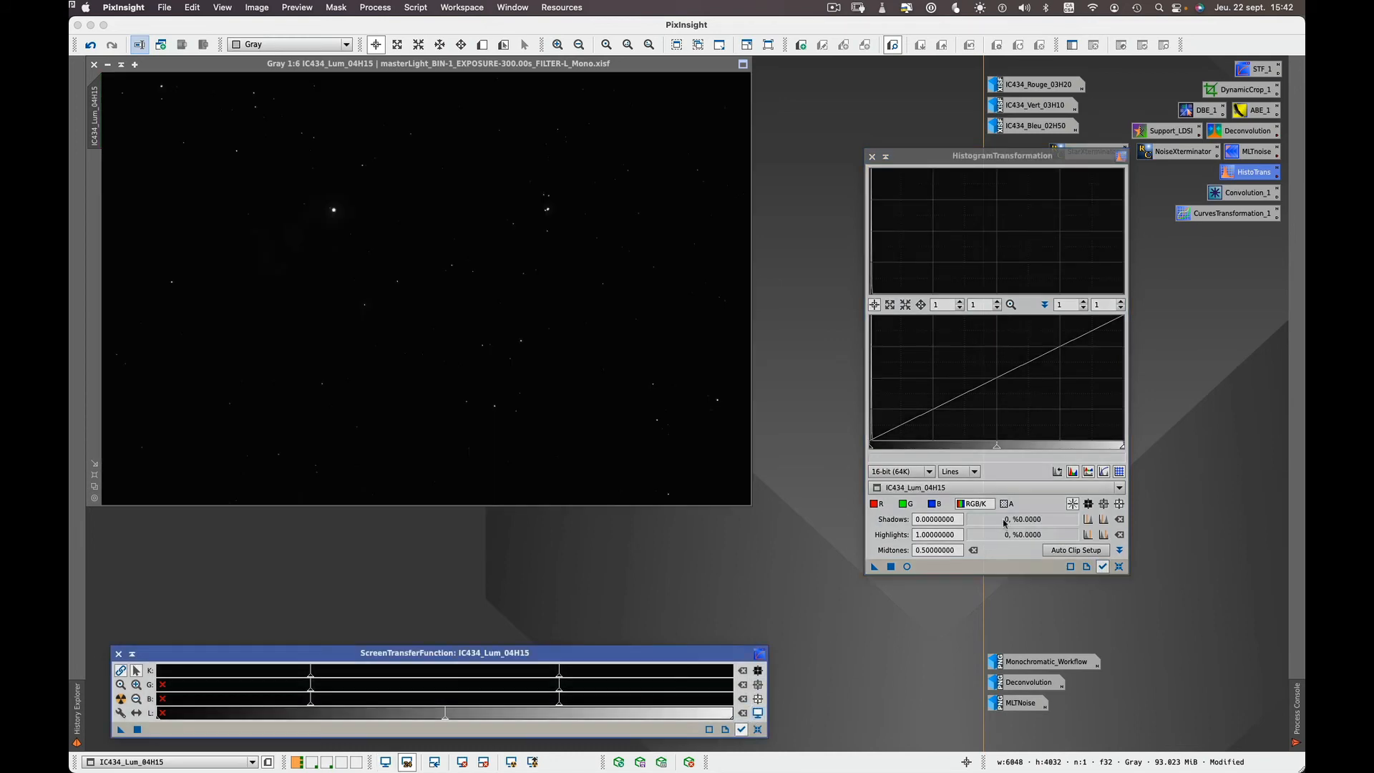
Show an enlarged real-time preview of HistogramTransformation, close ScreenTransferFunction and move the HistogramTransformation dialog clear of the preview
left_click(907, 567)
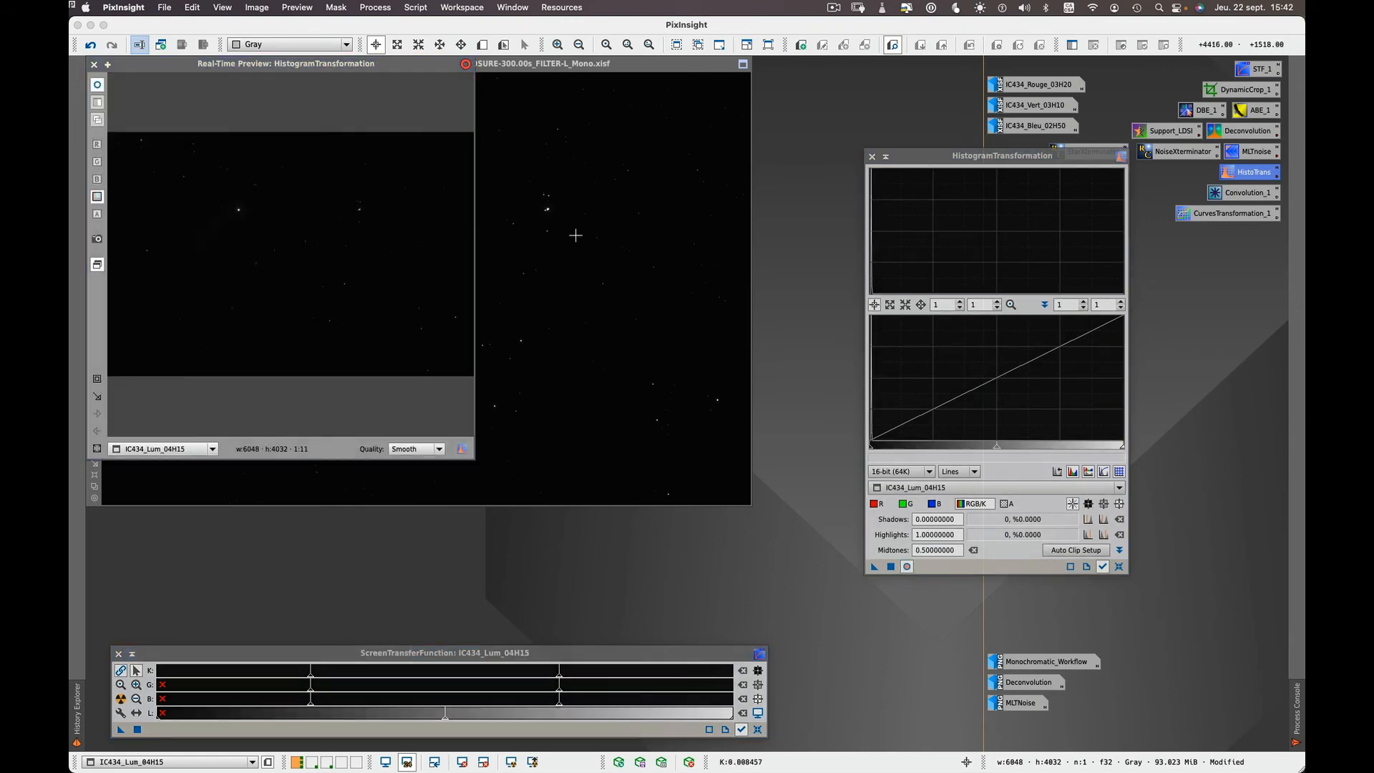
left_click(107, 64)
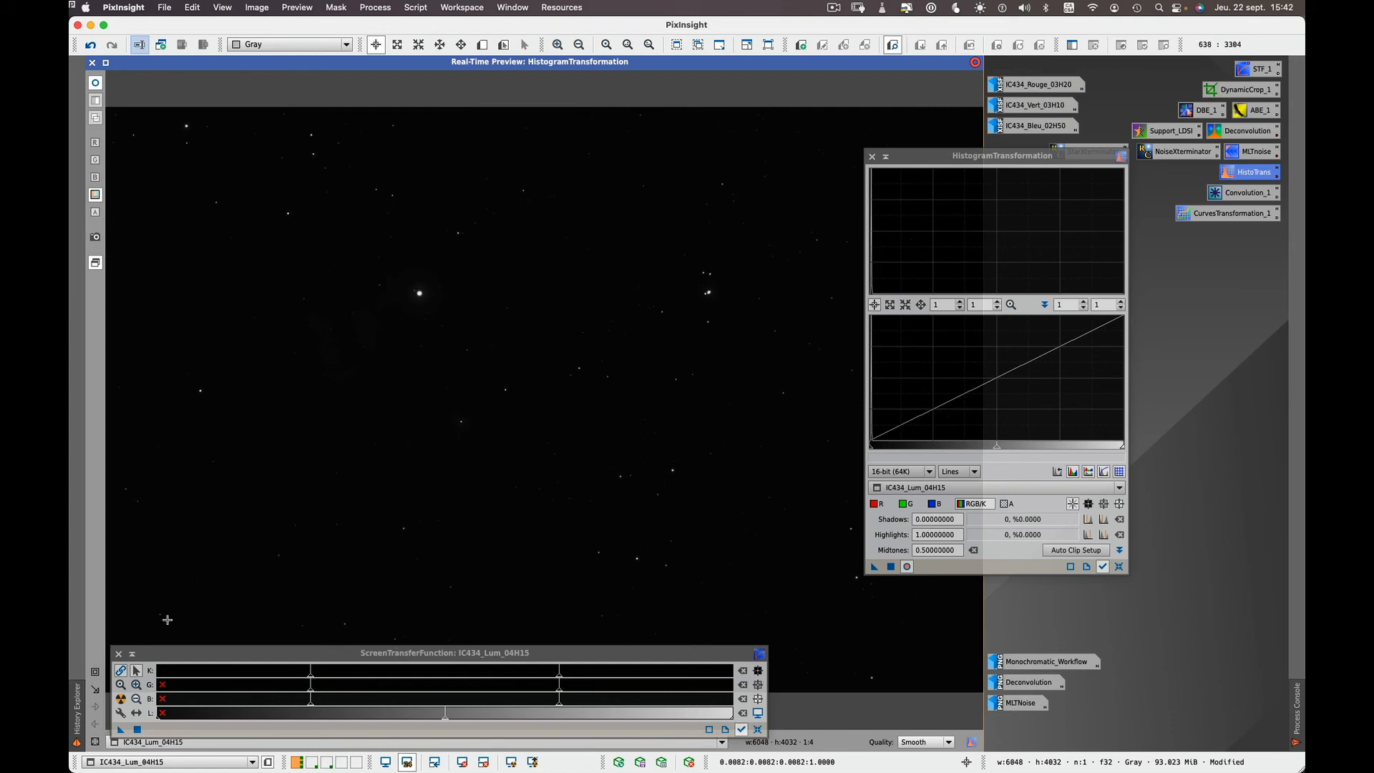
left_click(118, 654)
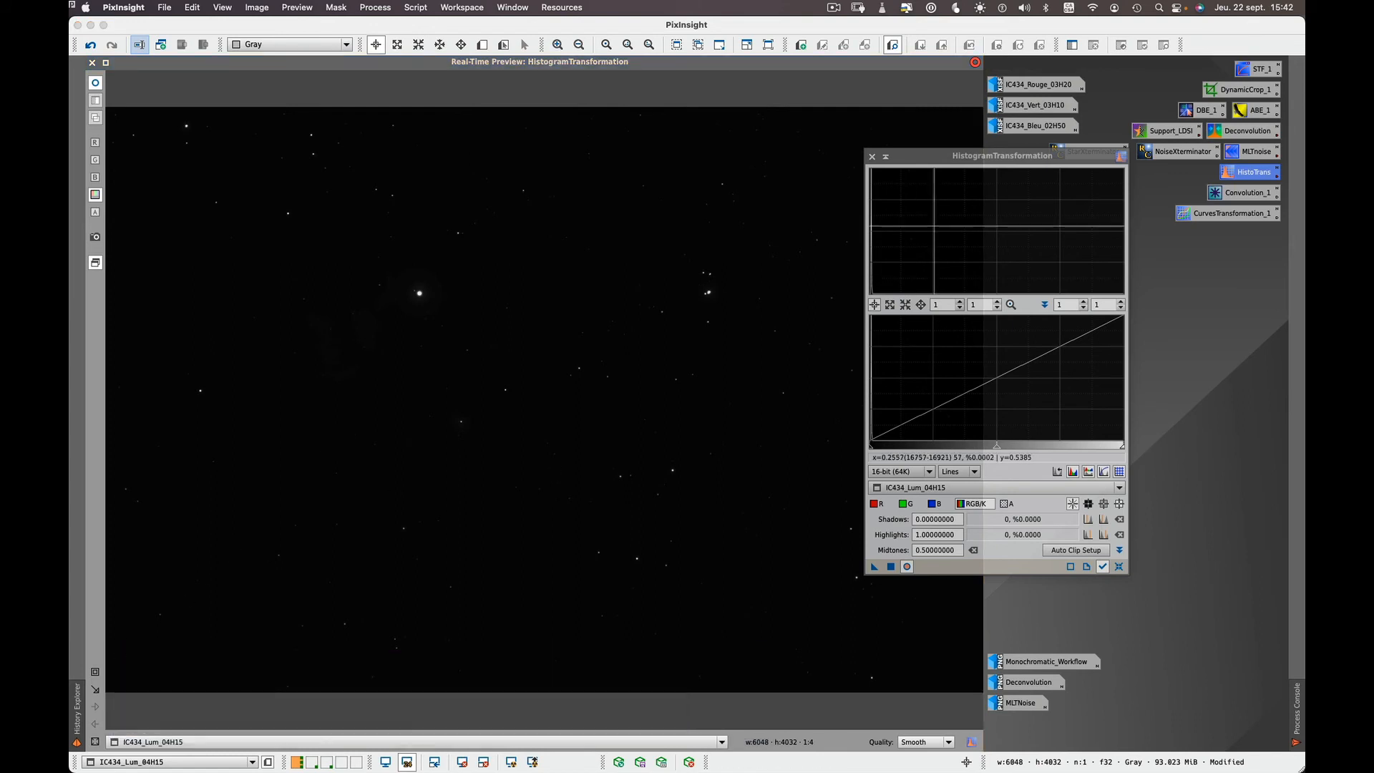
left_click_drag(959, 155, 1087, 140)
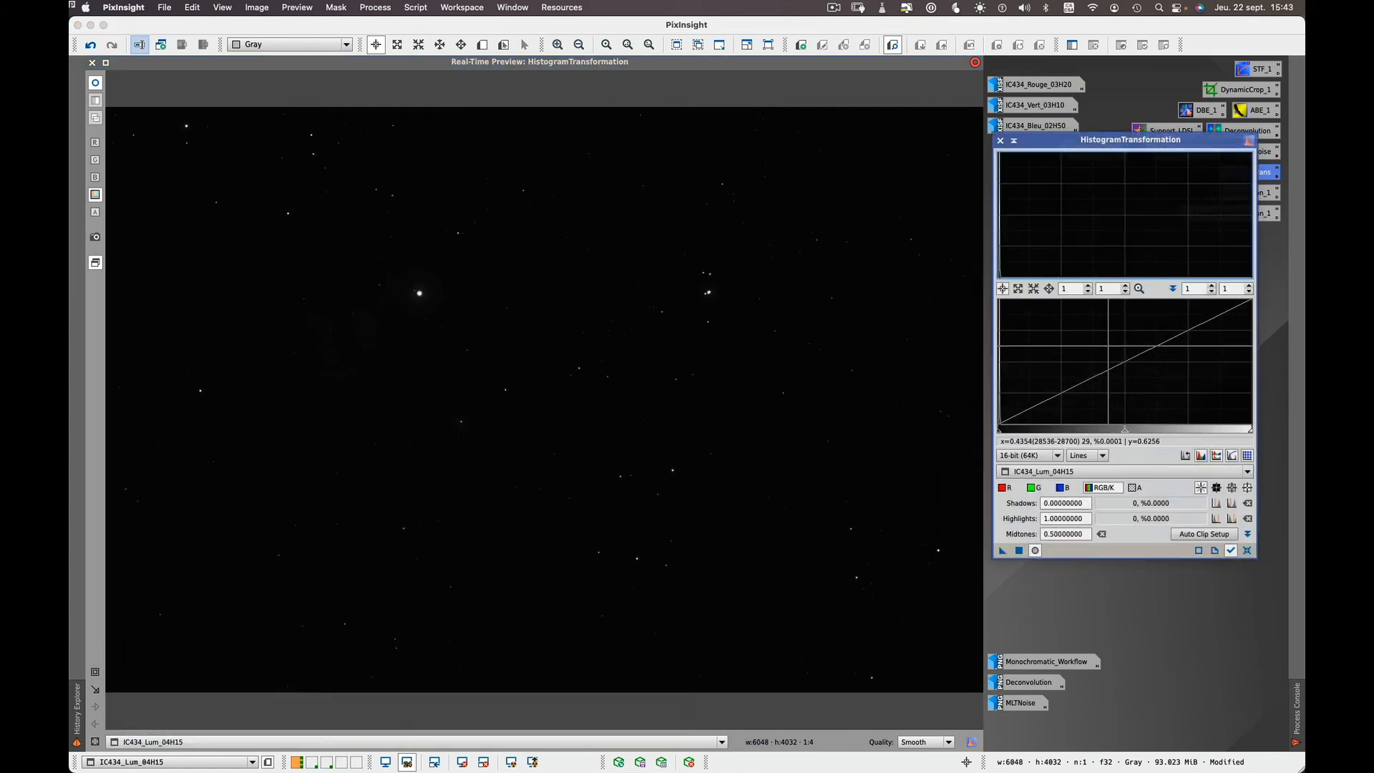
Start the stretch with midtones at 0.05569620, then raise the shadows to 0.00792949, magnifying the histogram to 10 and 100 for precision
left_click_drag(1125, 434, 1011, 435)
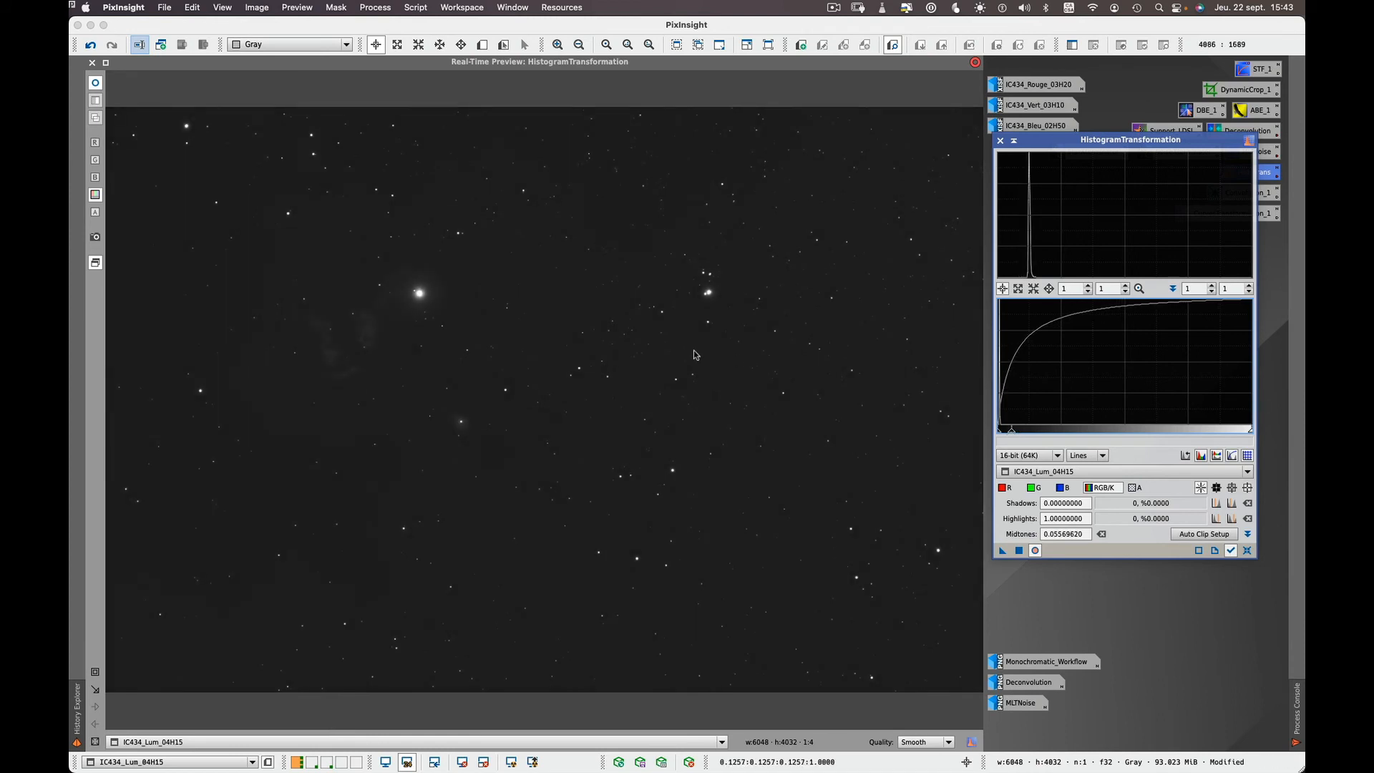
left_click(443, 197)
left_click_drag(442, 197, 288, 247)
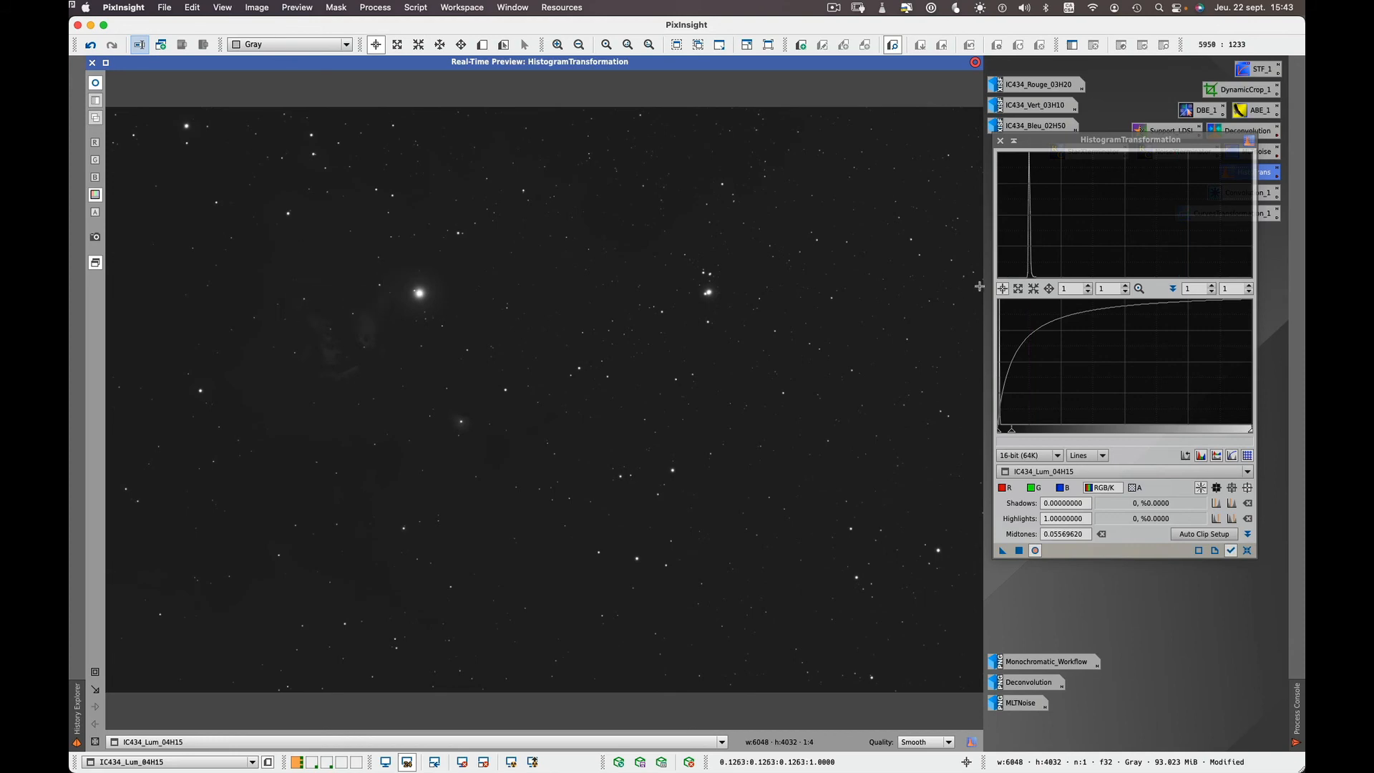
left_click(1078, 286)
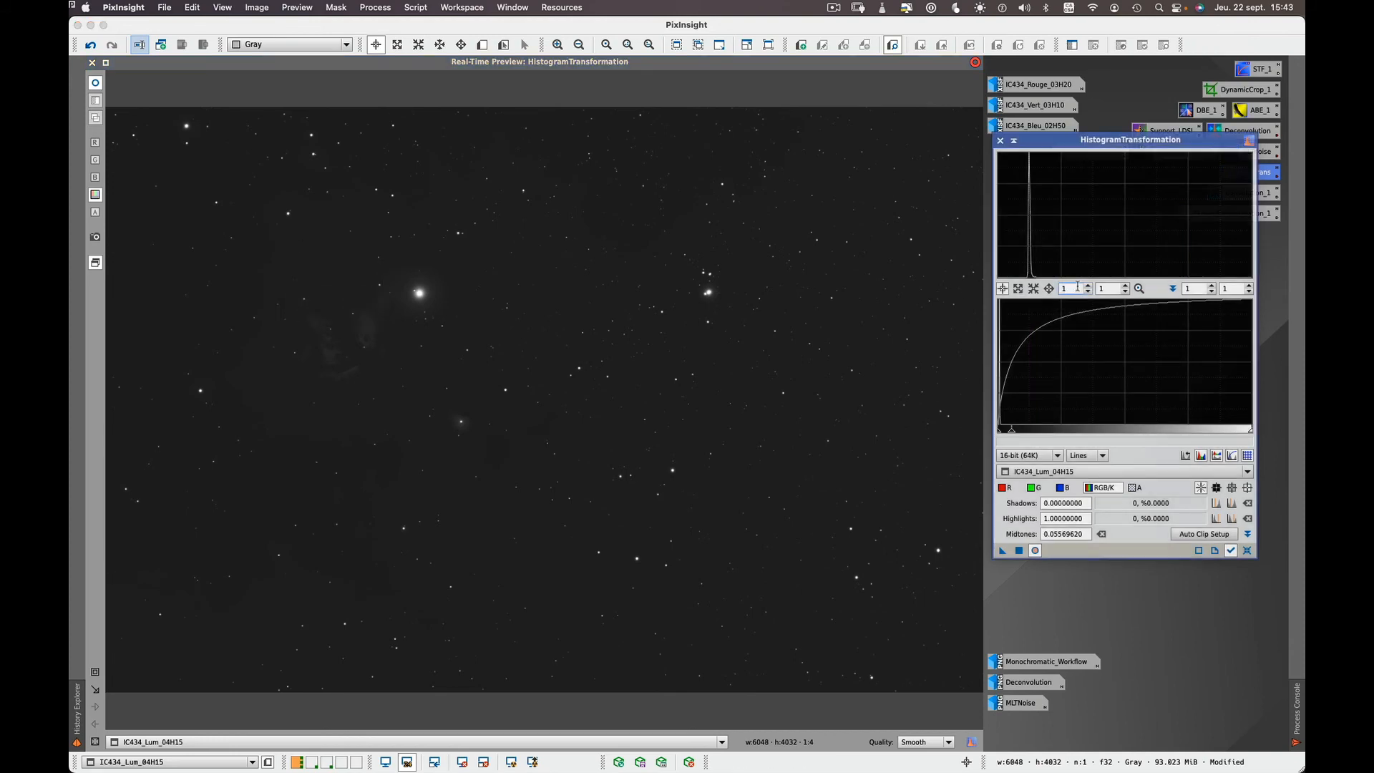
type("0")
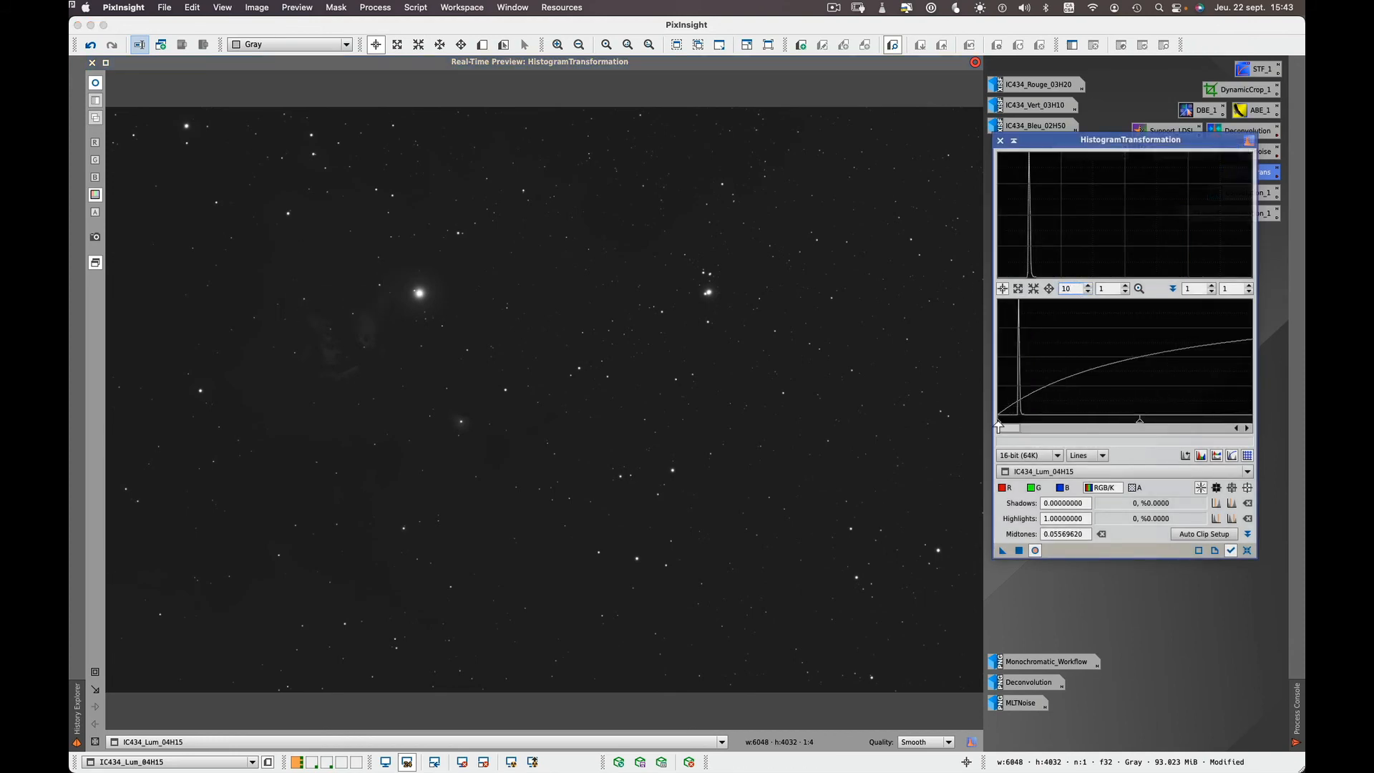
left_click_drag(999, 424, 1014, 425)
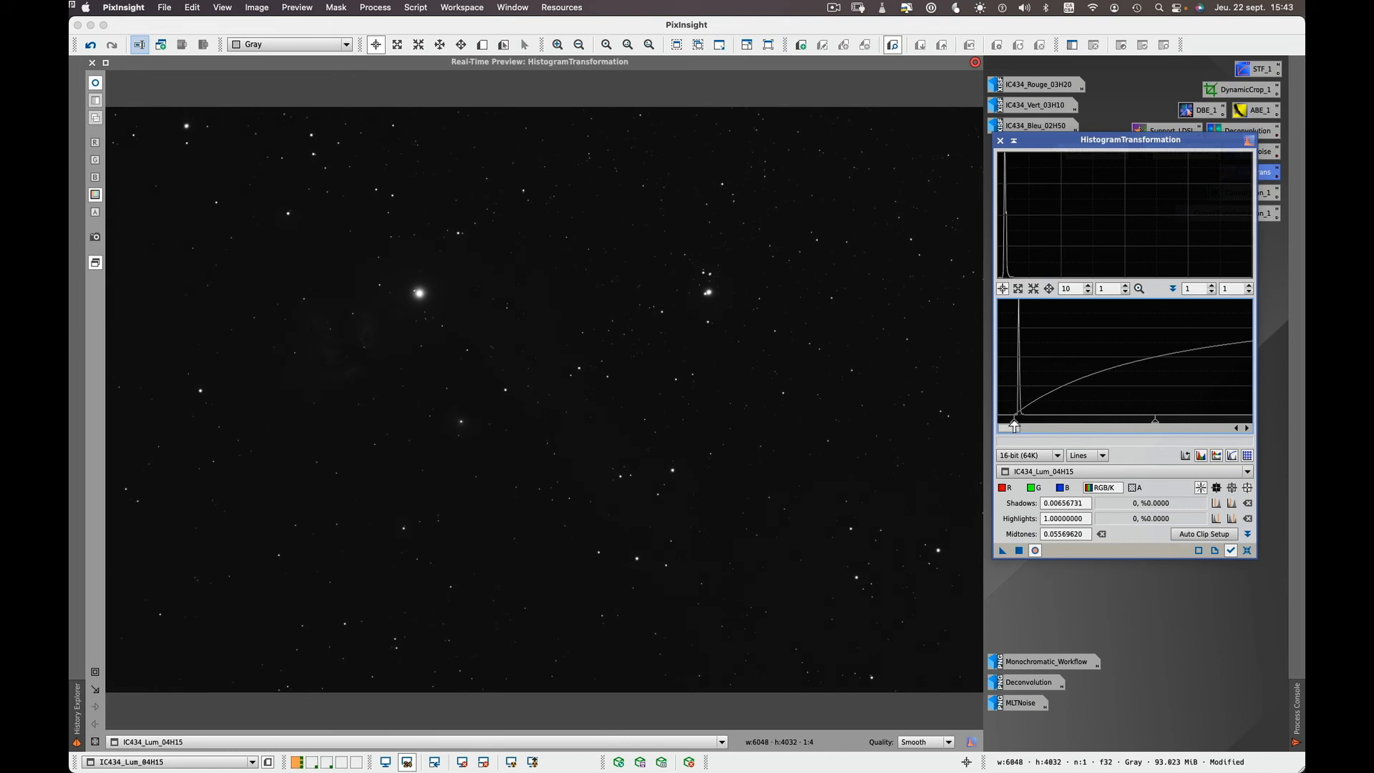
left_click(1076, 287)
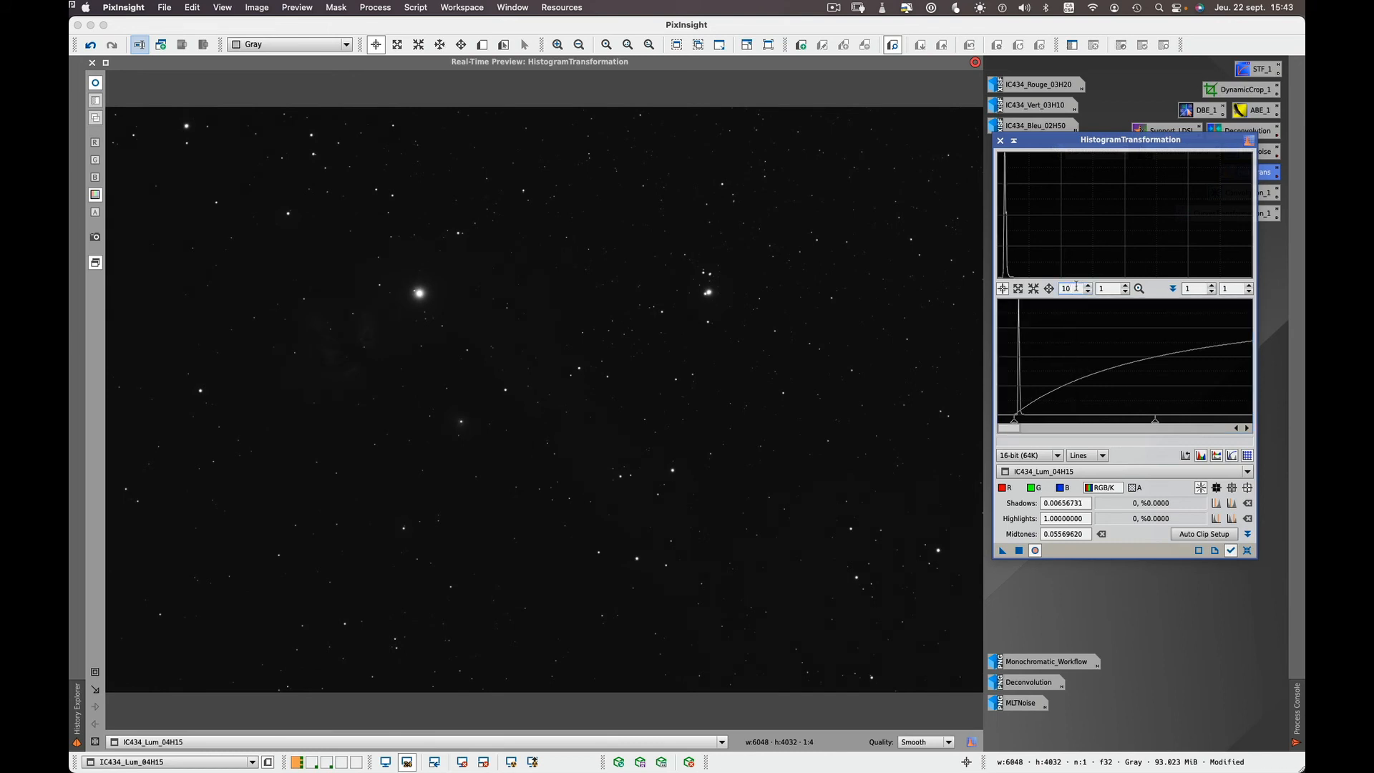
type("0")
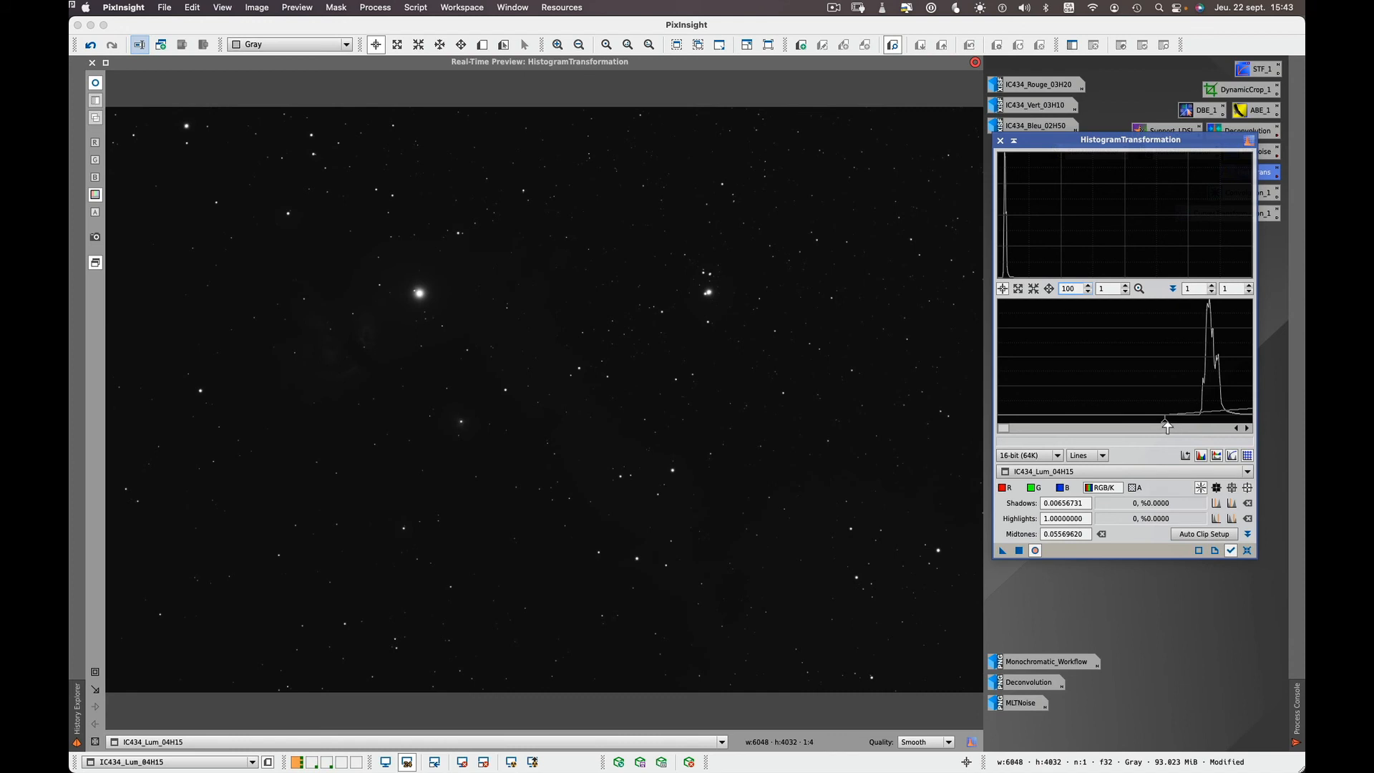
left_click_drag(1164, 427, 1198, 427)
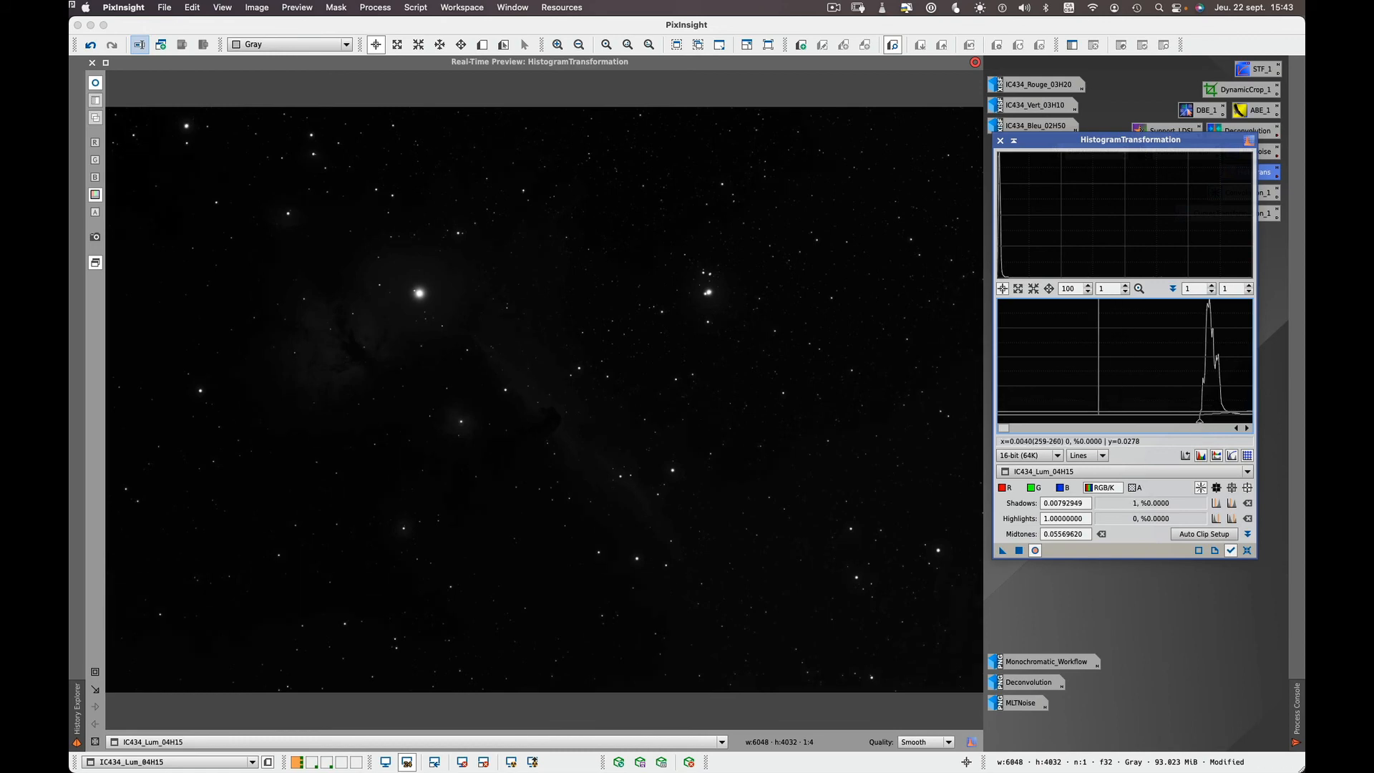
Lower the midtones progressively to 0.00208731, sampling the sky background and Horsehead levels in the real-time preview
left_click(1077, 288)
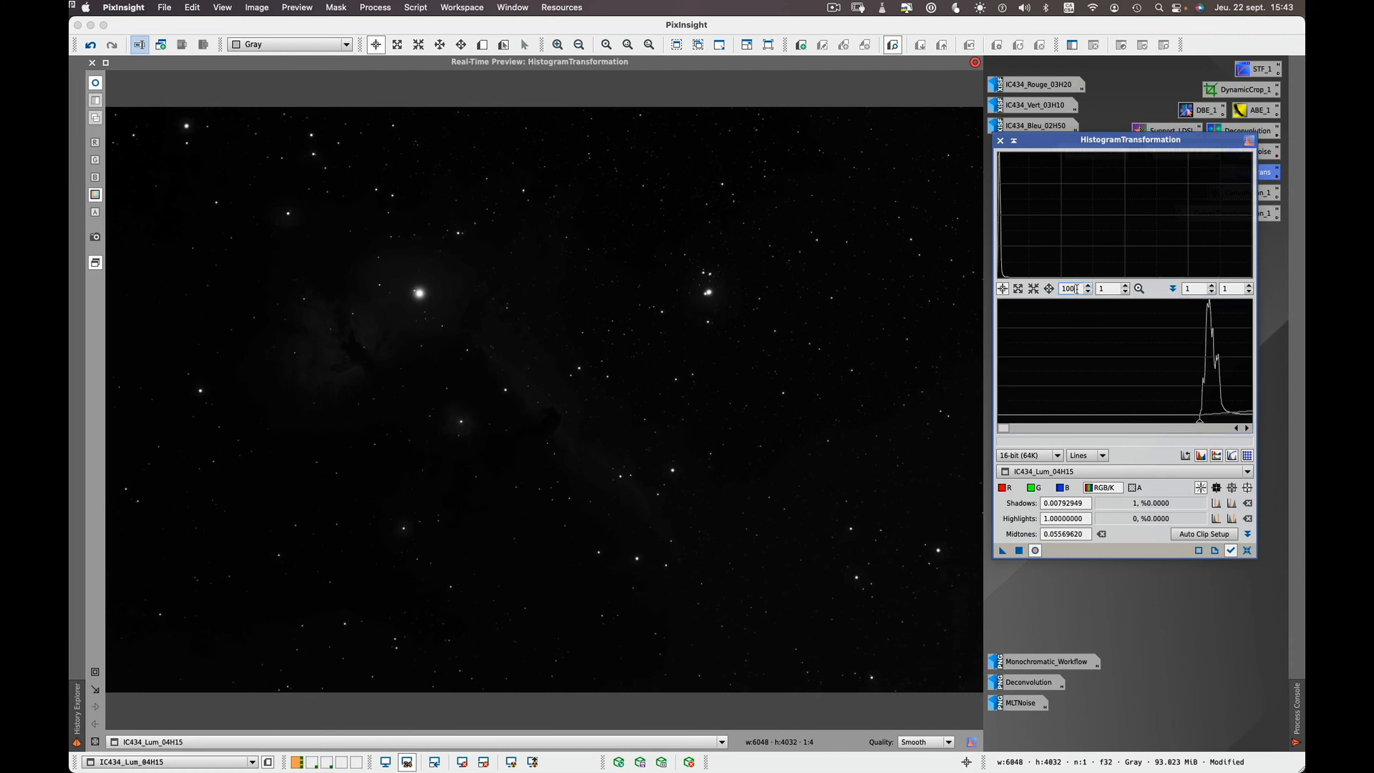
key("BackSpace")
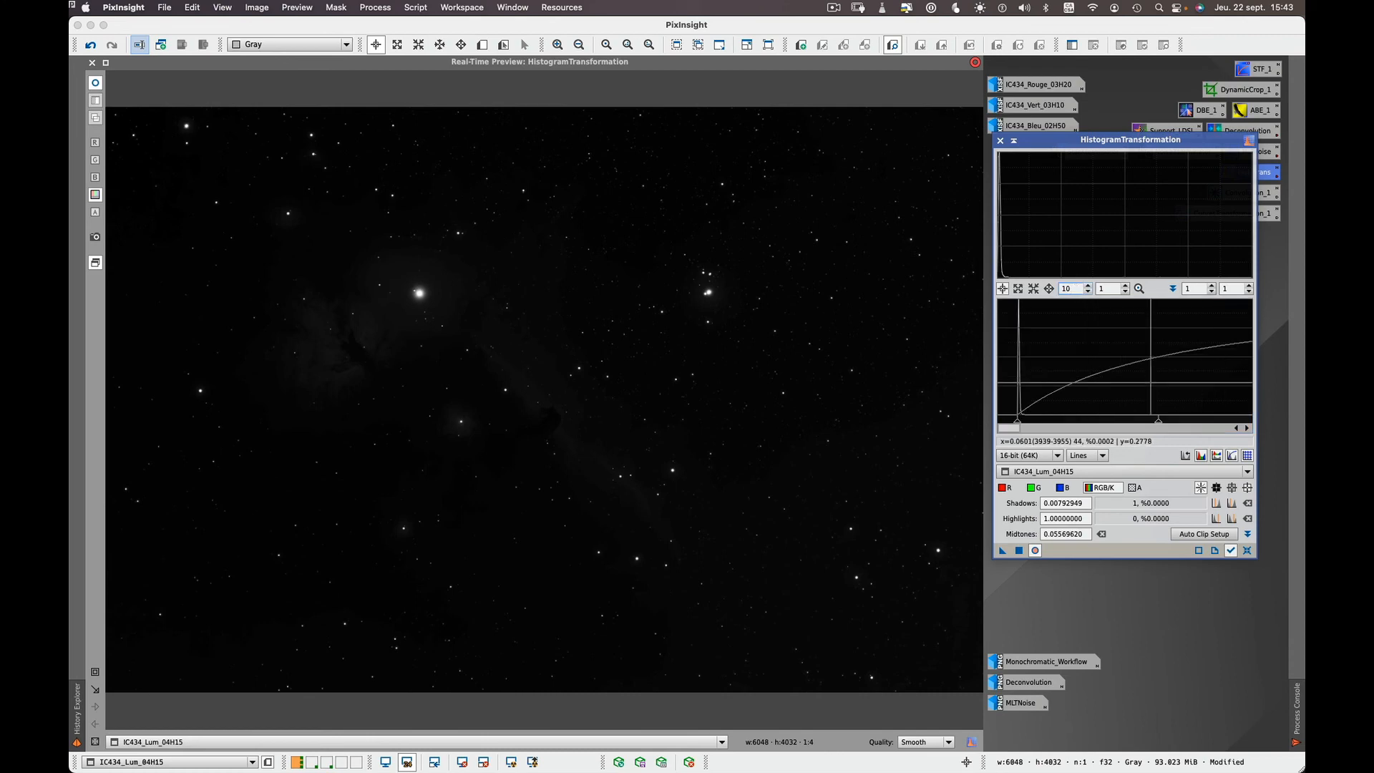
left_click_drag(1160, 424, 1025, 435)
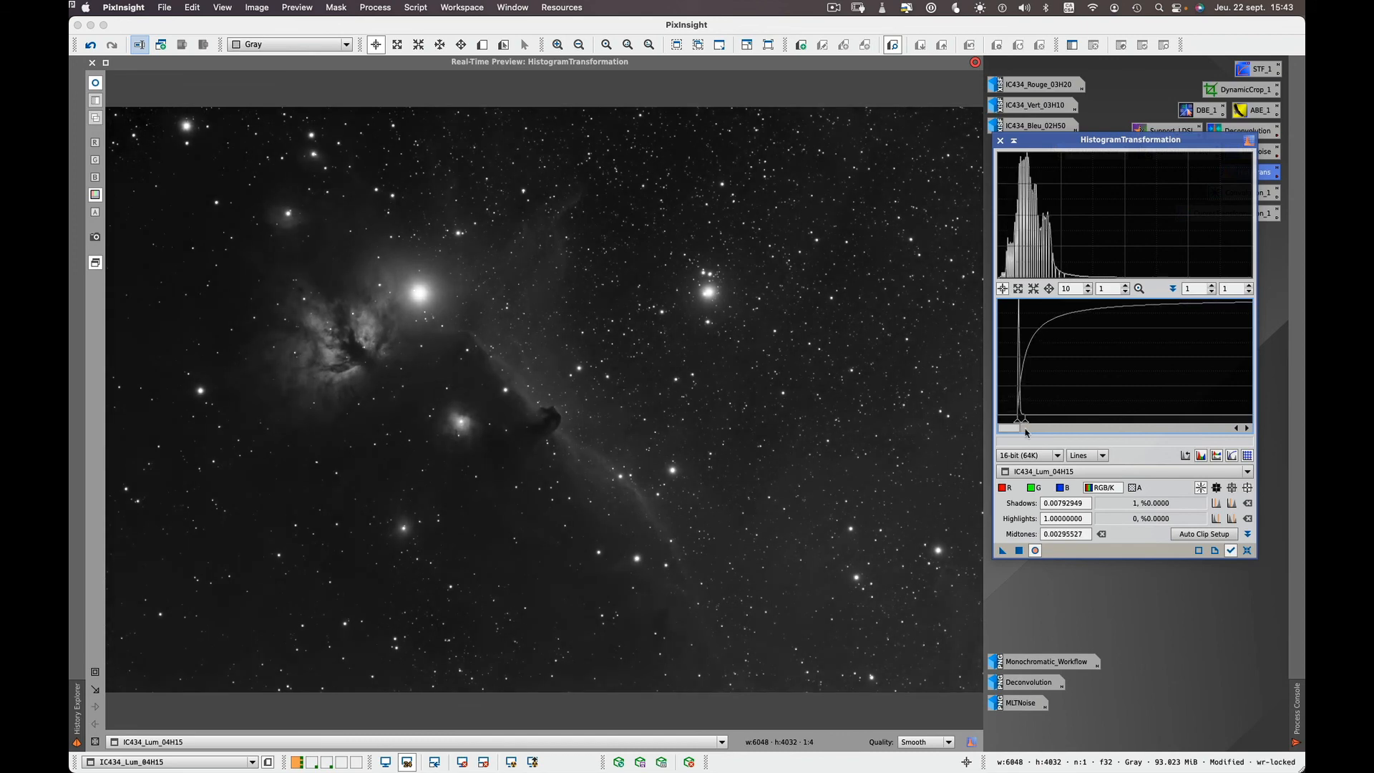
left_click(164, 203)
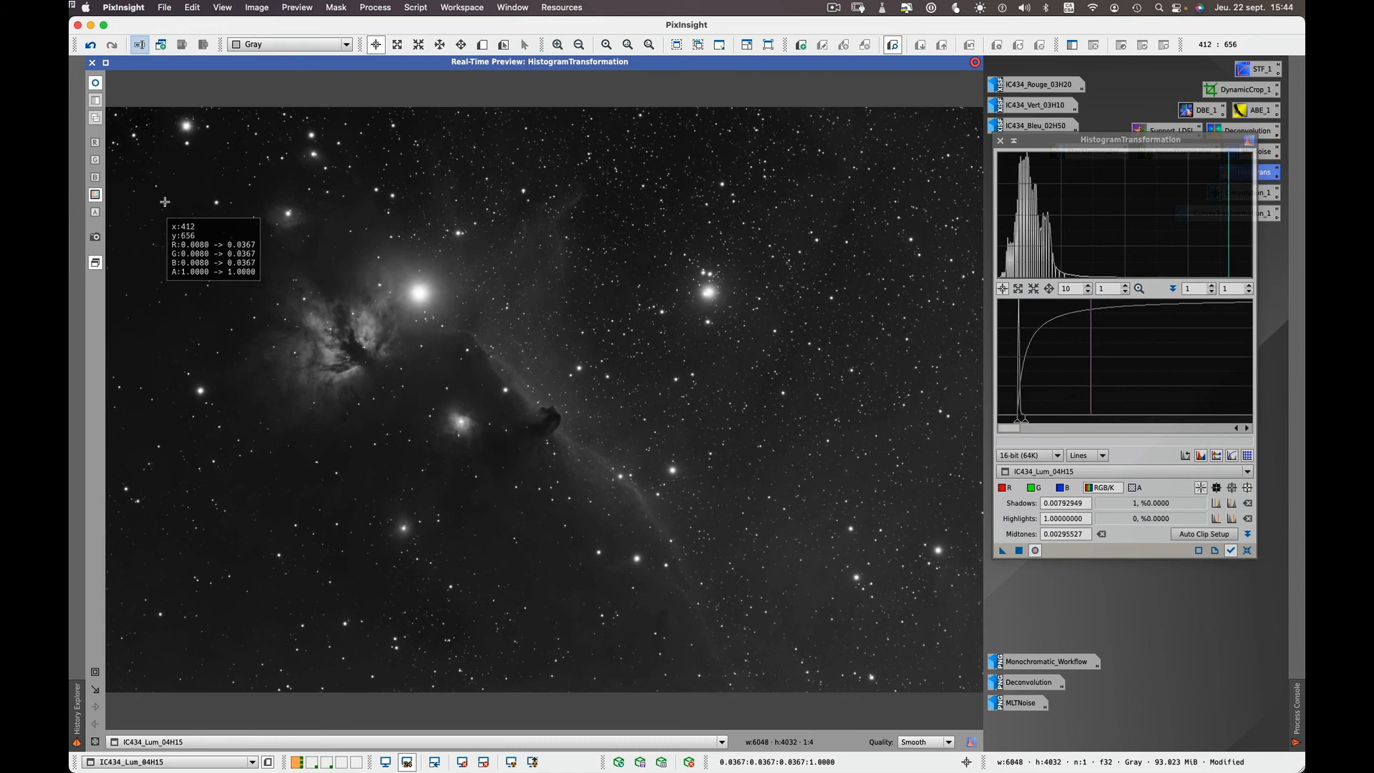
left_click_drag(164, 203, 745, 438)
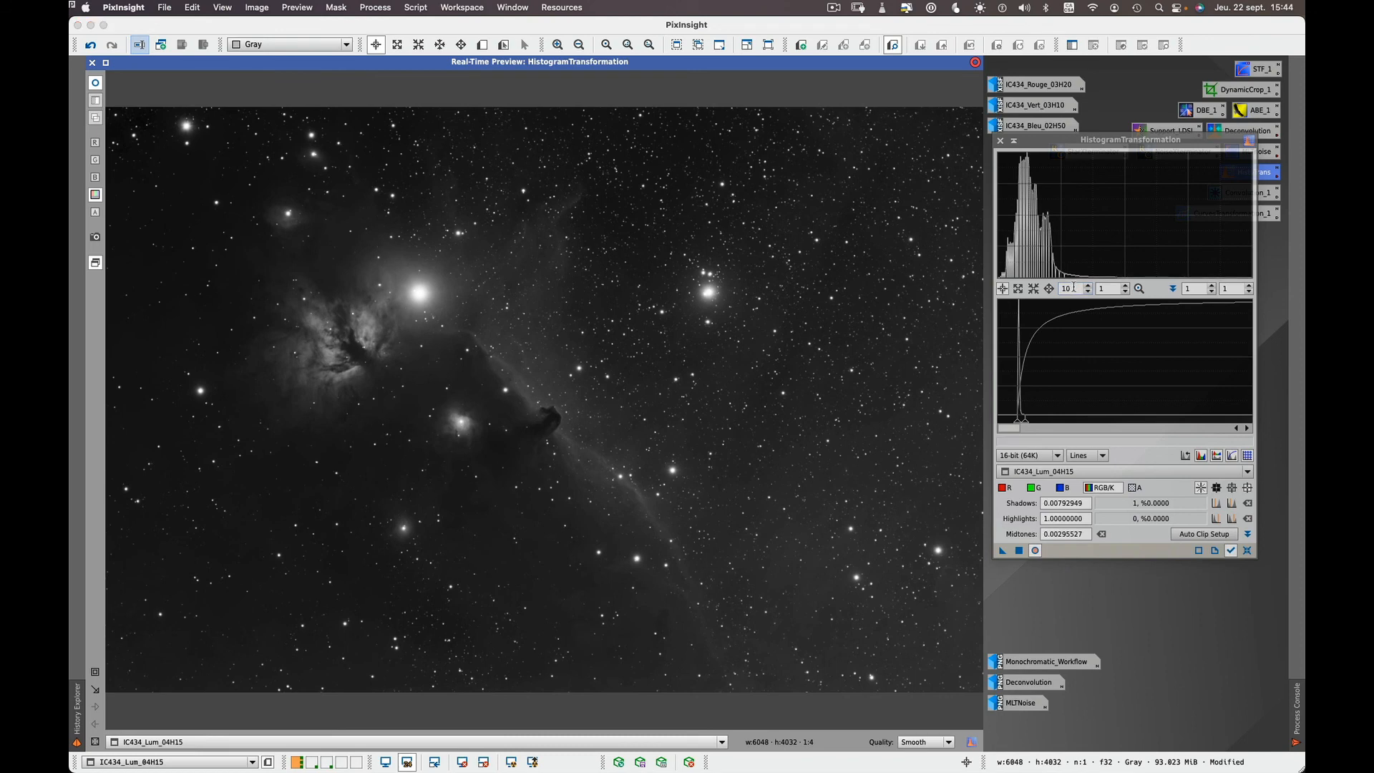
type("0")
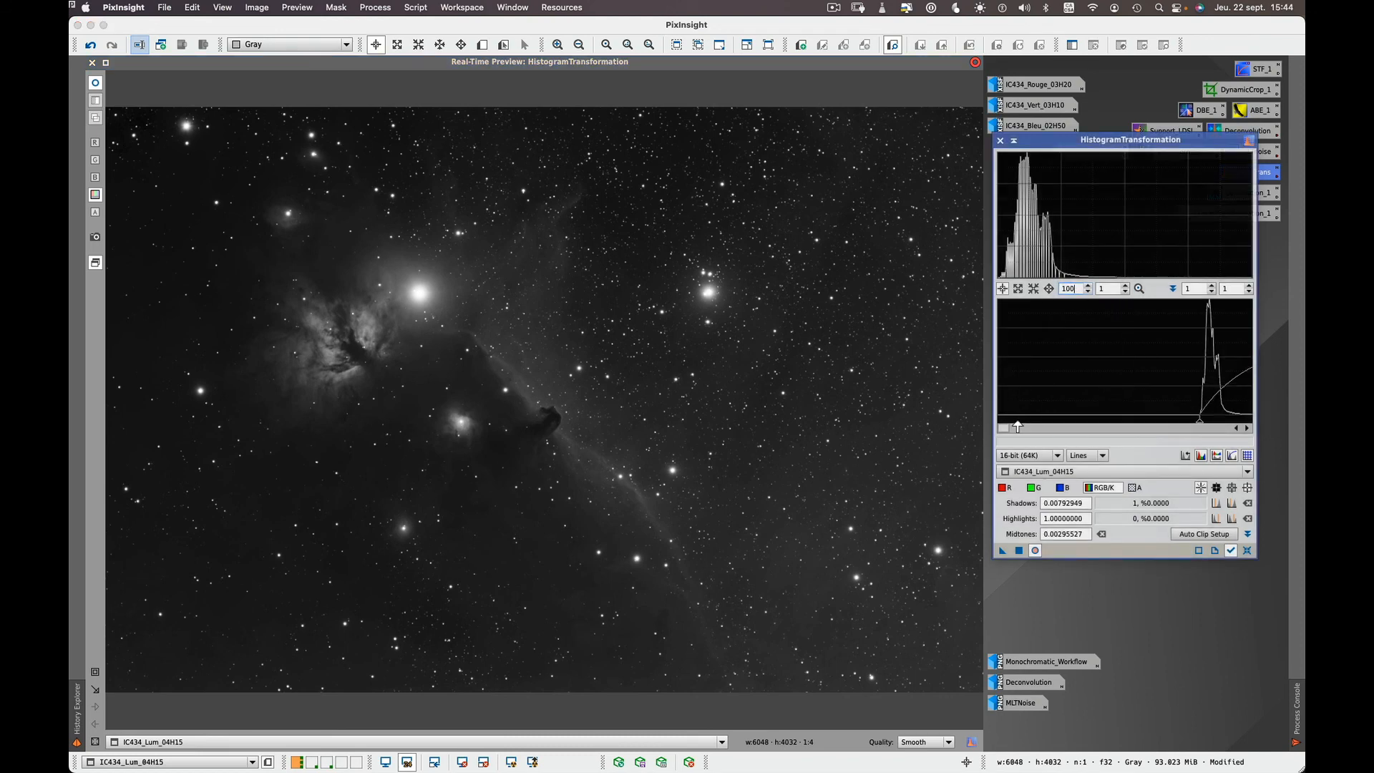
left_click(1247, 430)
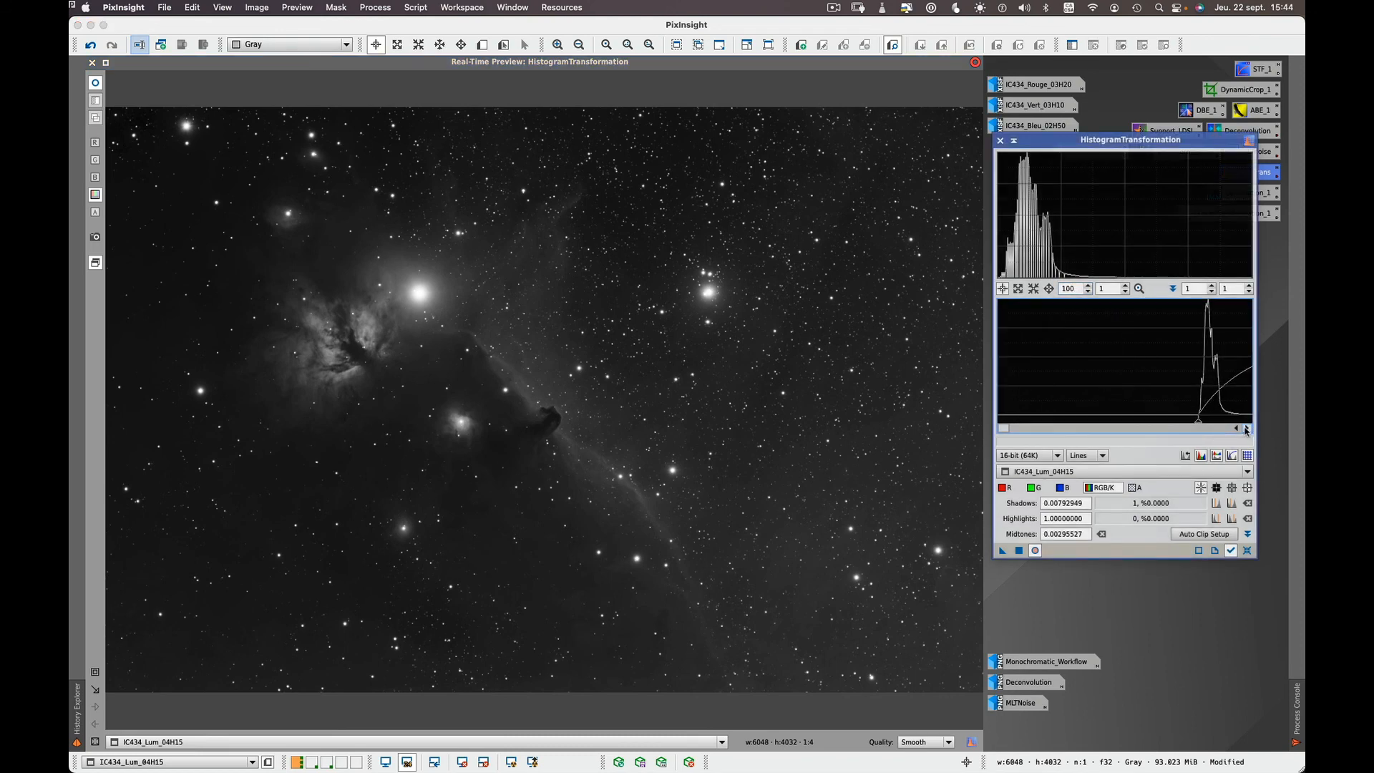
left_click_drag(1247, 430, 1223, 426)
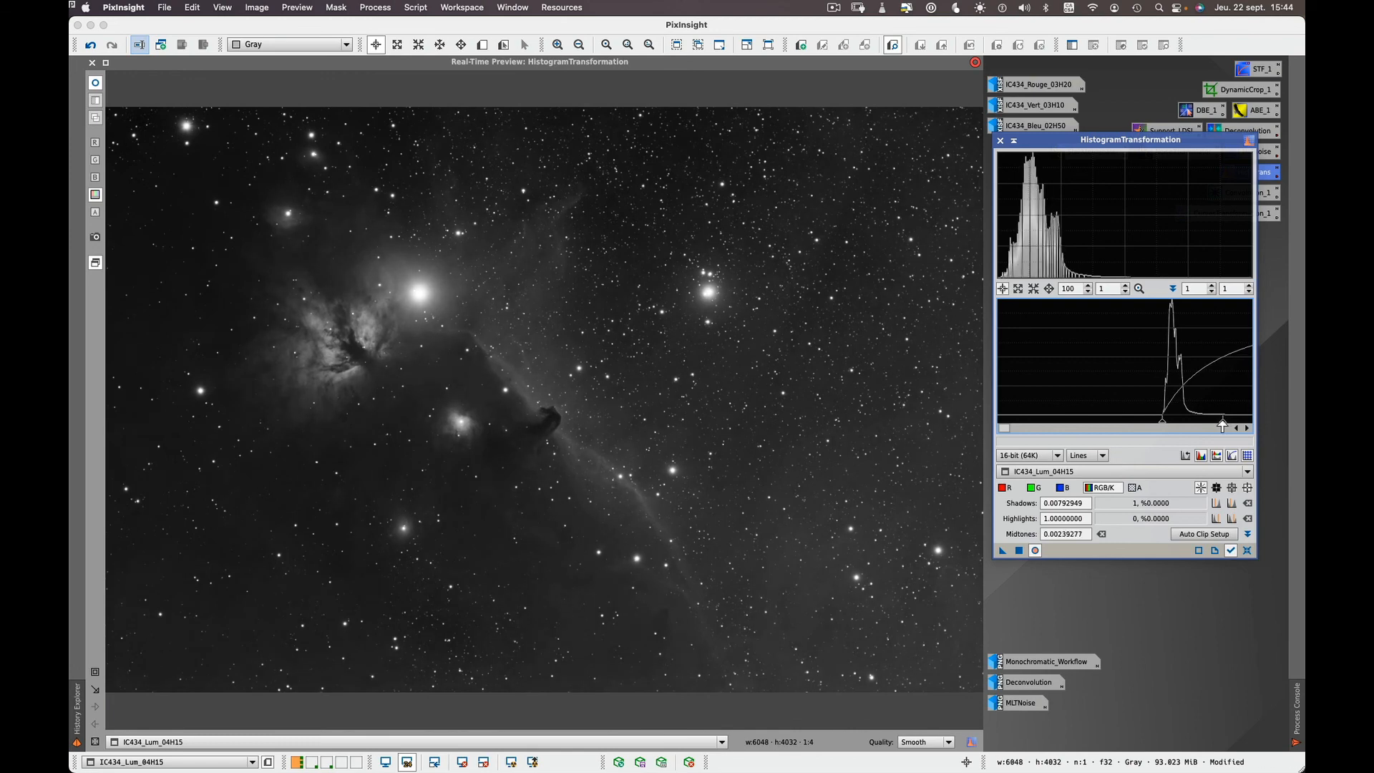
left_click(198, 243)
mouse_move(198, 243)
left_mouse_down()
mouse_move(421, 401)
mouse_move(538, 434)
mouse_move(498, 461)
mouse_move(372, 468)
mouse_move(306, 506)
mouse_move(175, 228)
left_mouse_up()
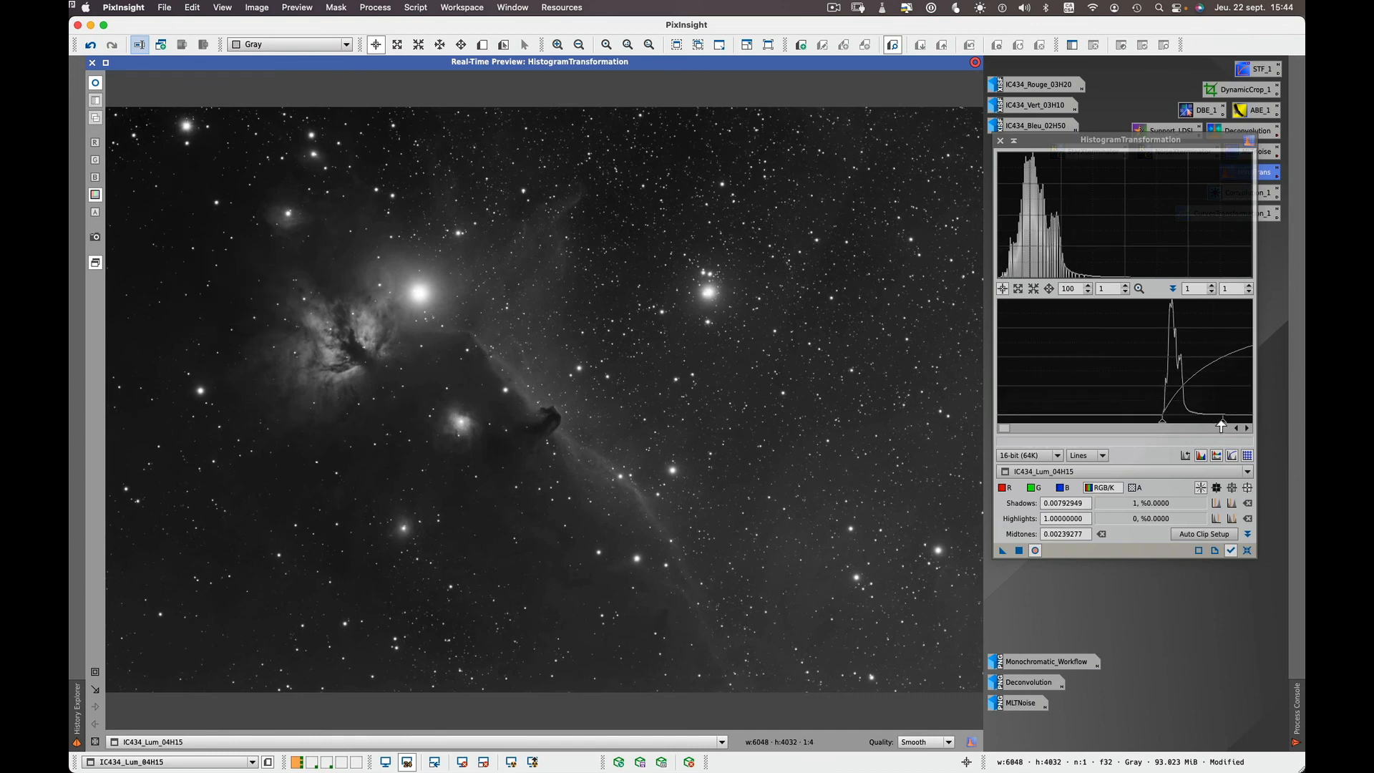
left_click_drag(1223, 421, 1216, 425)
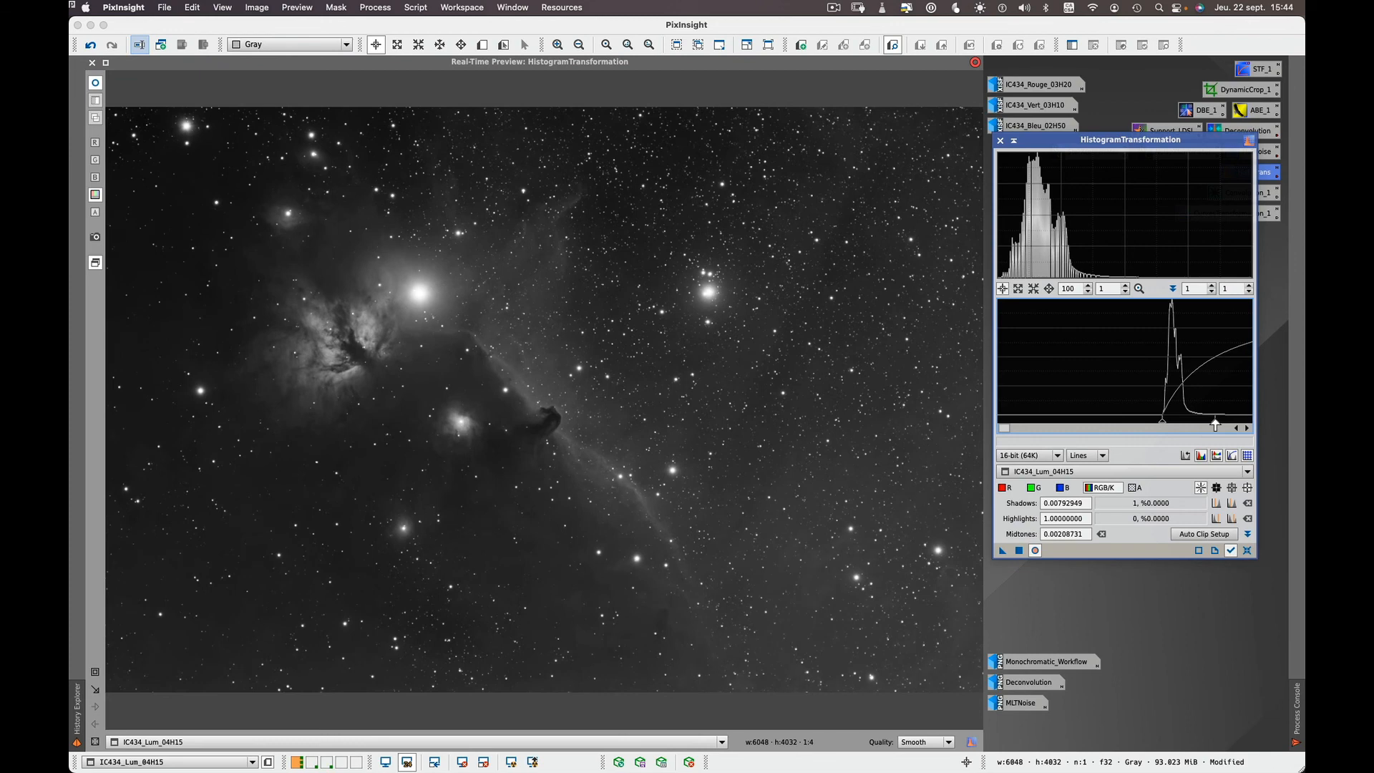
left_click_drag(177, 226, 177, 225)
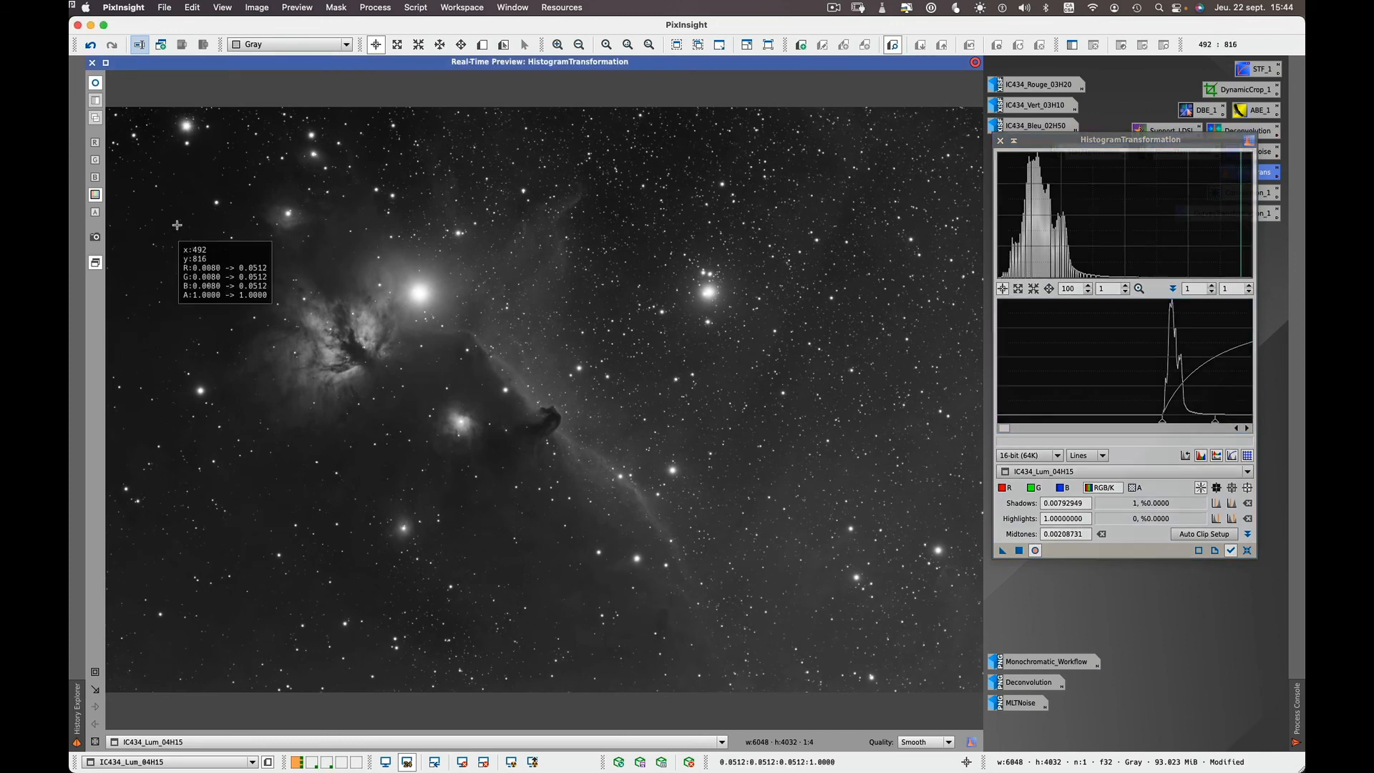
left_click(542, 431)
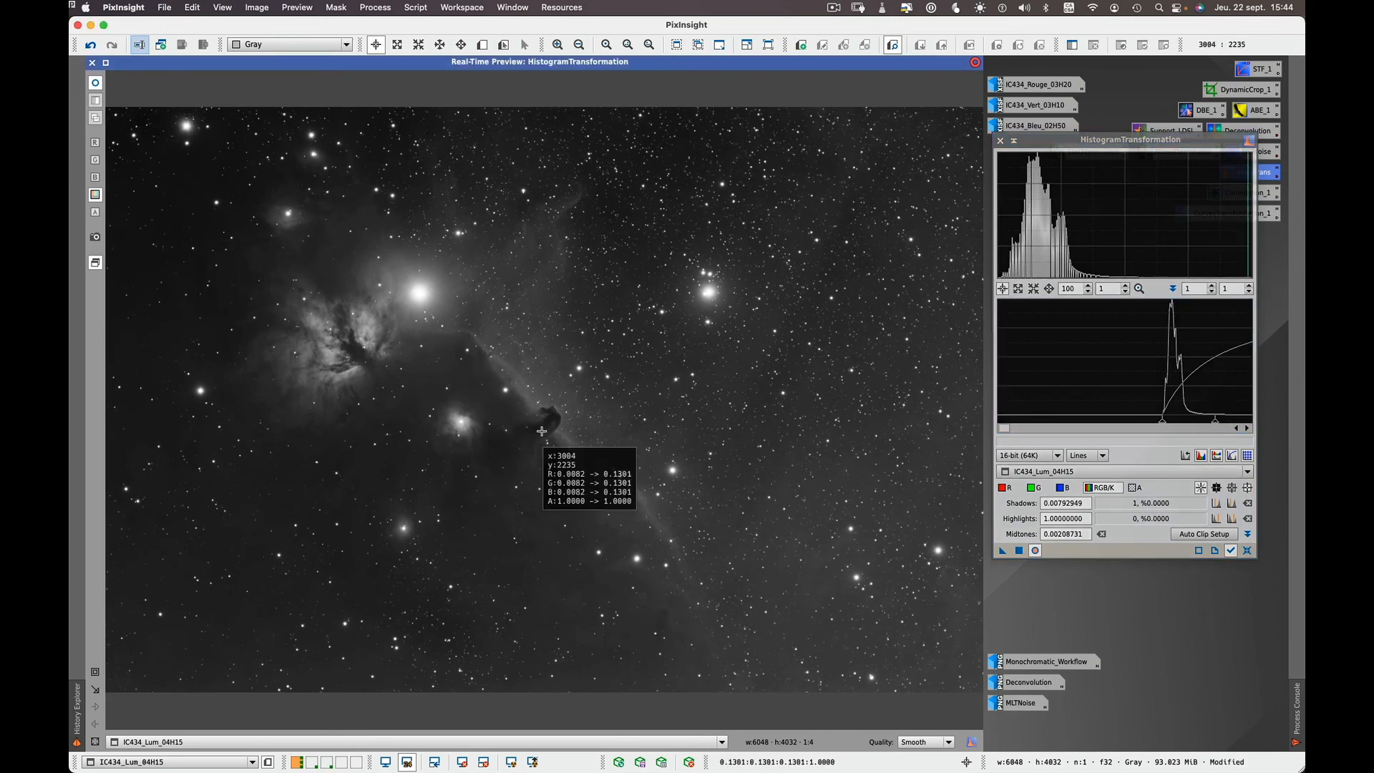
Apply the histogram stretch to the luminance image, then reset HistogramTransformation and its histogram zoom and close the real-time preview
left_click(1019, 550)
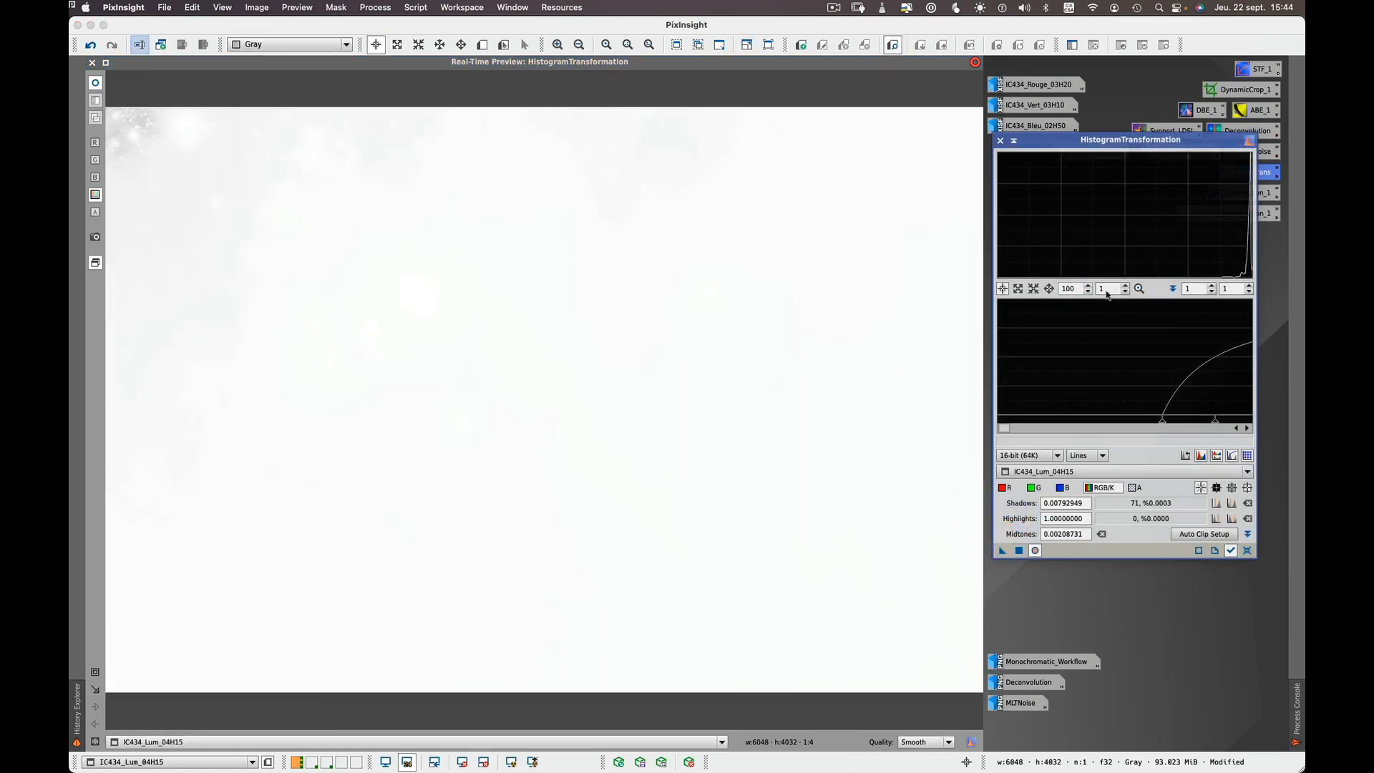
left_click(1139, 289)
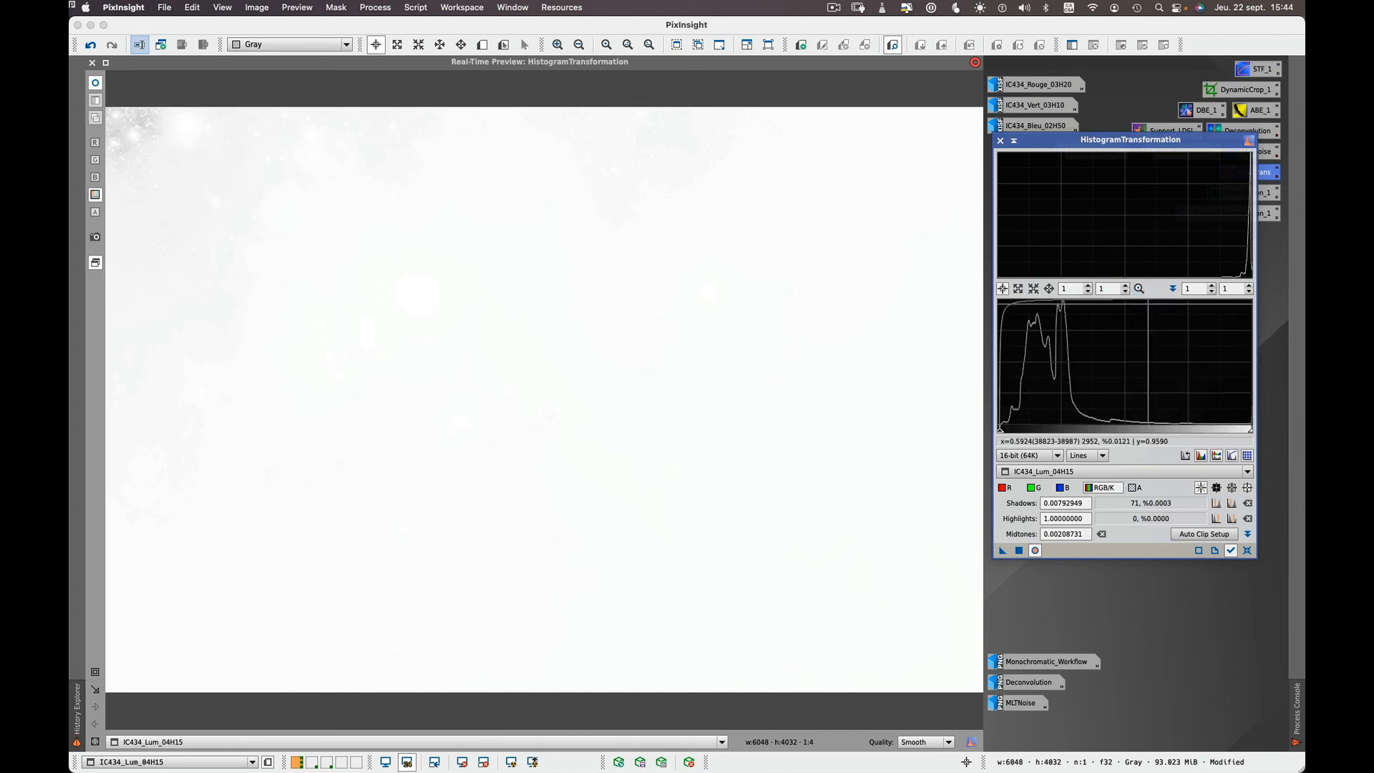
left_click(1246, 551)
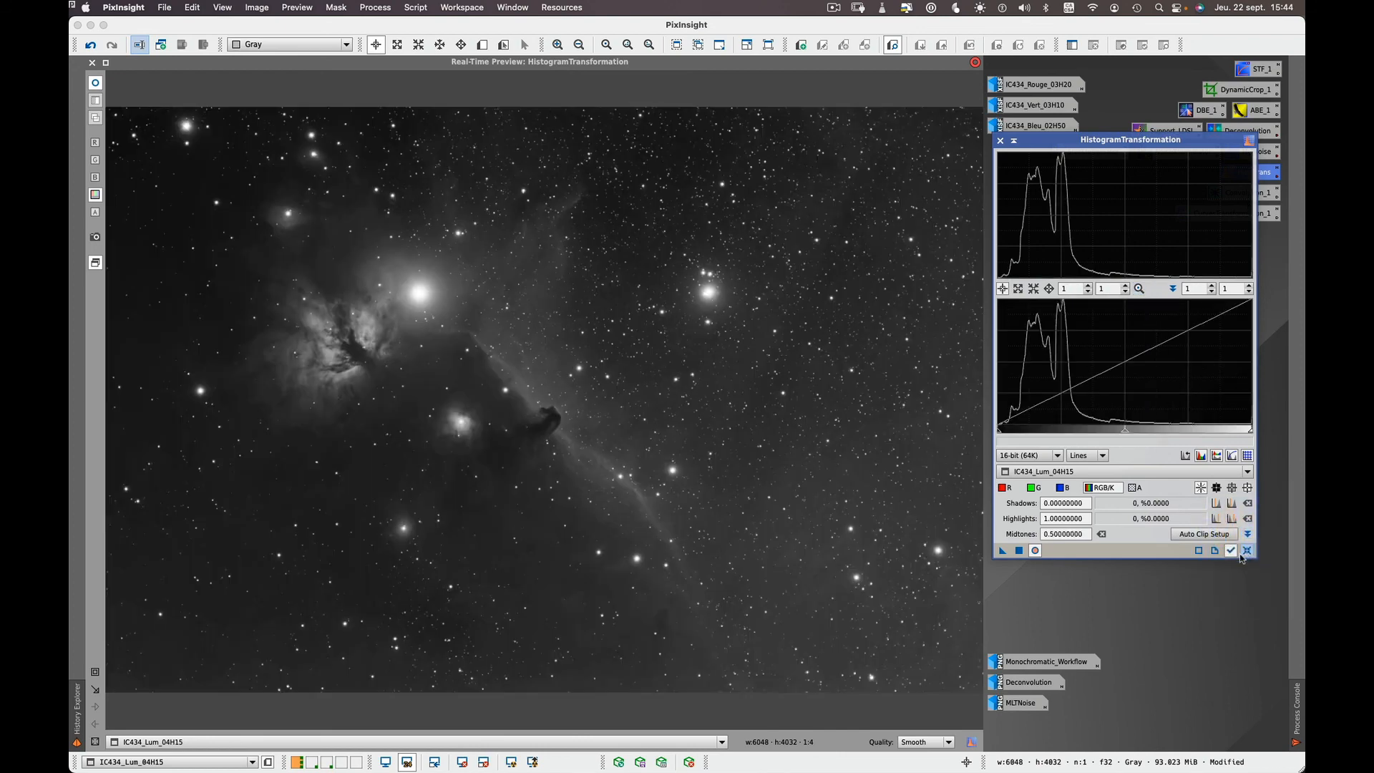
left_click(93, 64)
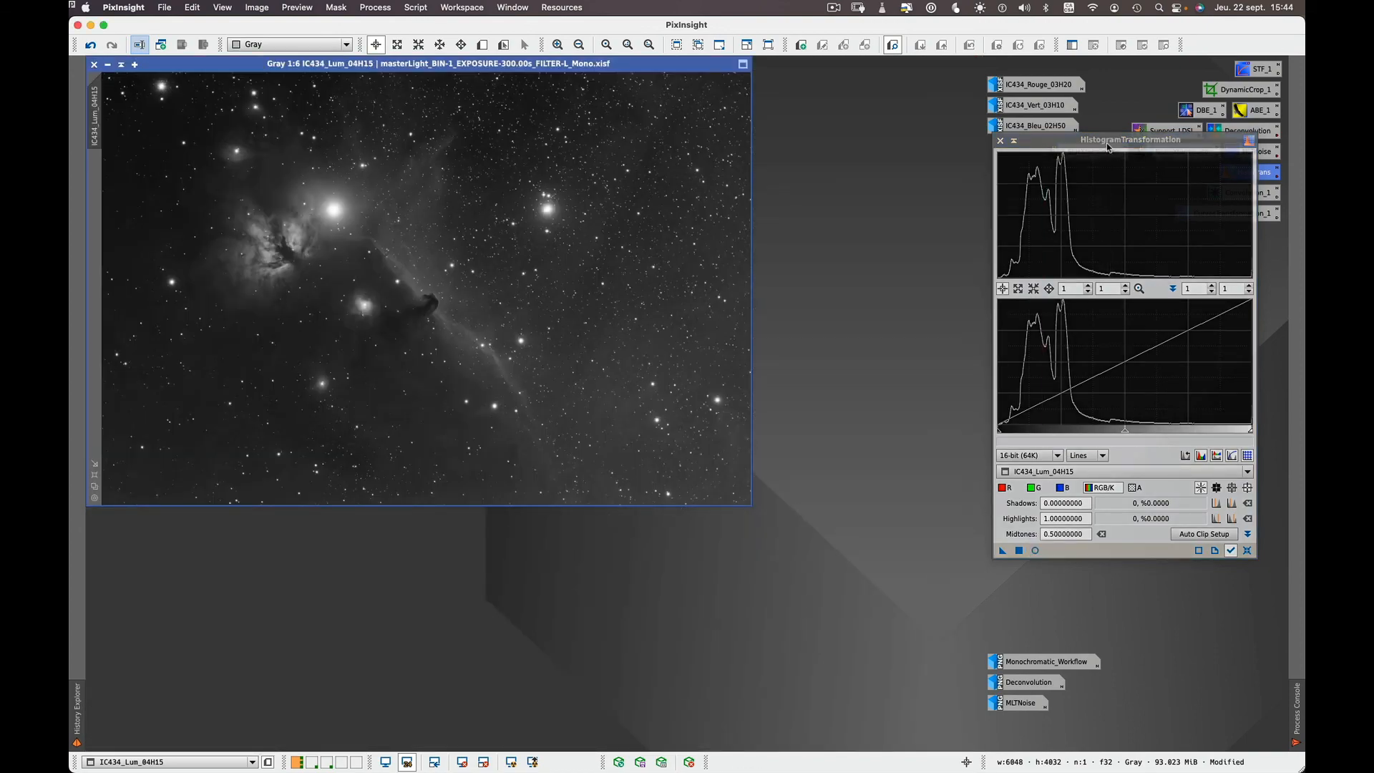
left_click_drag(1107, 143, 1006, 165)
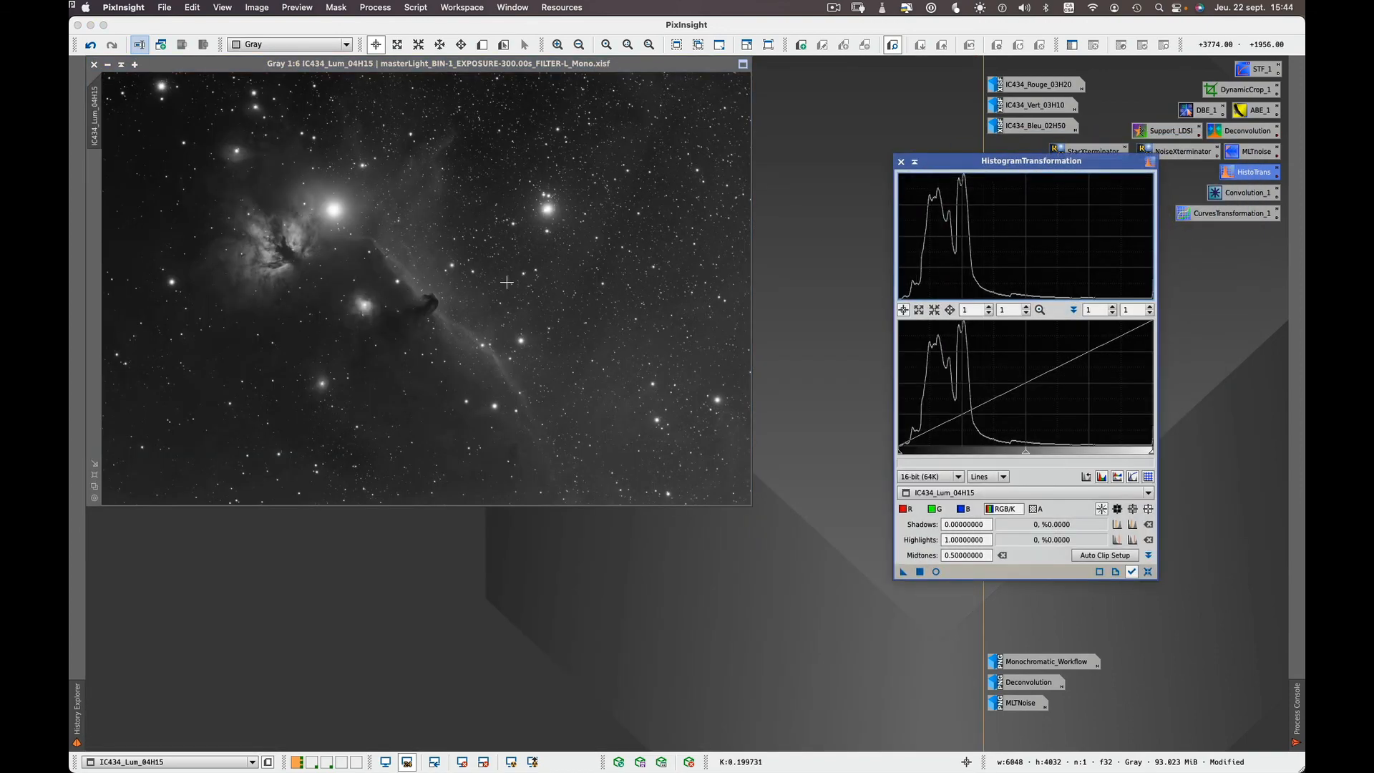